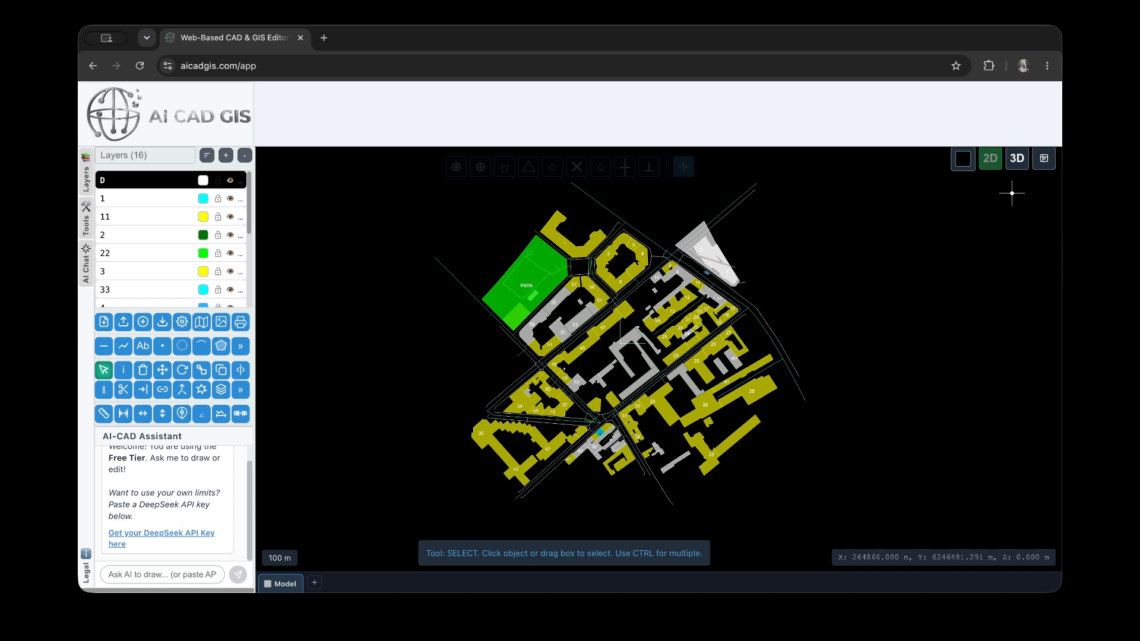
# Fit the whole drawing in view and open its Print to PDF settings
pyautogui.click(1044, 158)
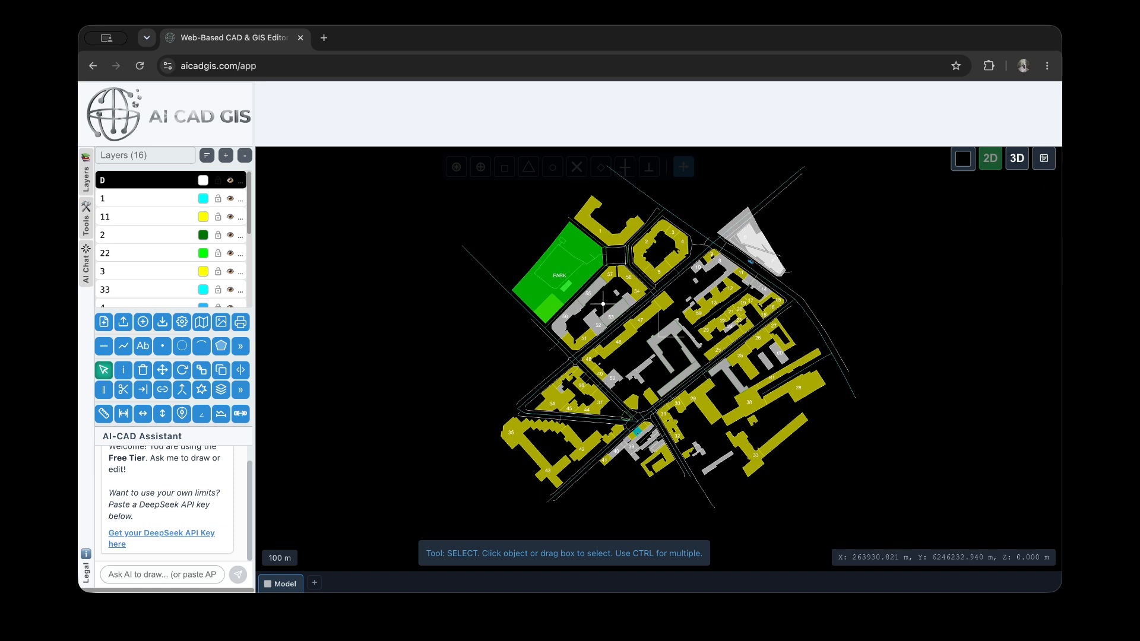
pyautogui.click(241, 324)
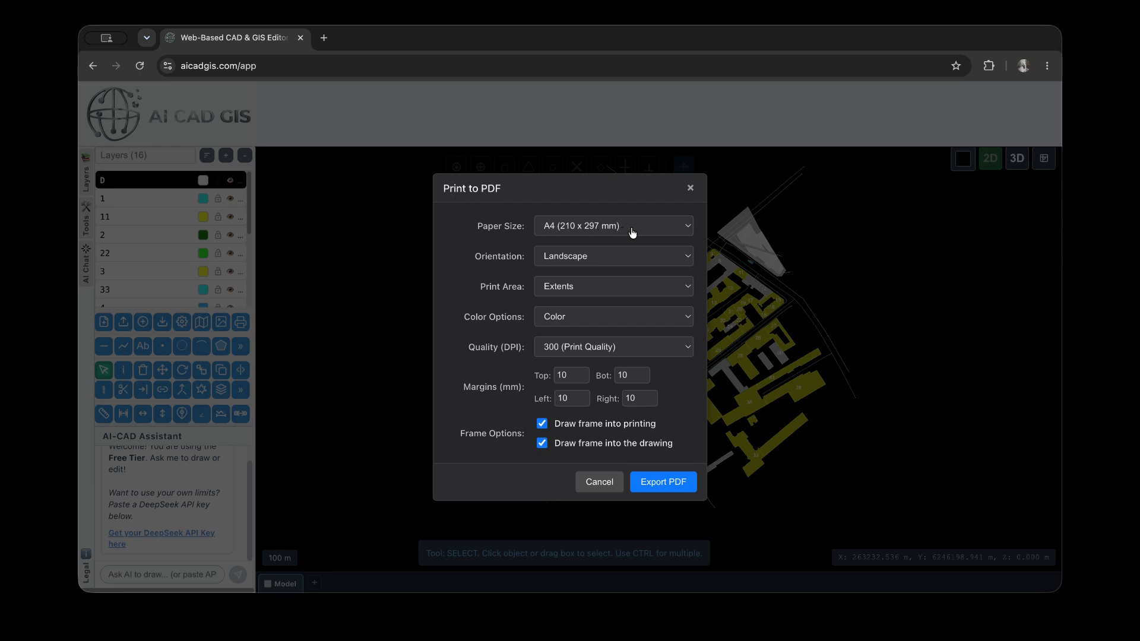
# Try a custom paper size 6700 mm wide and 3400 mm long, and return to A4 (210 x 297 mm)
pyautogui.click(612, 232)
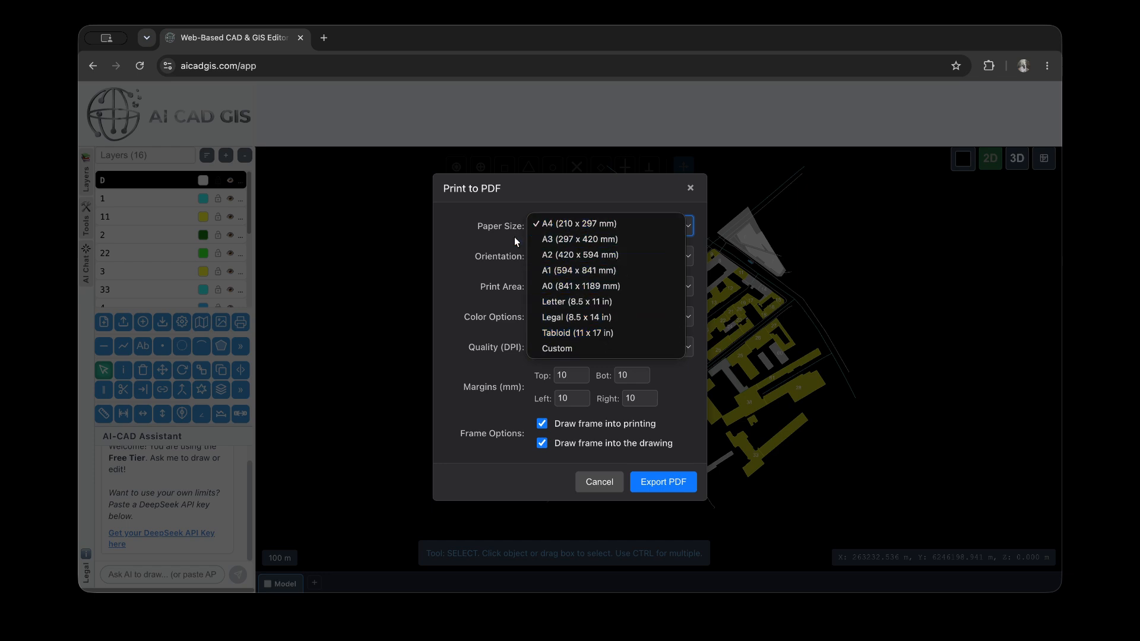
pyautogui.click(559, 348)
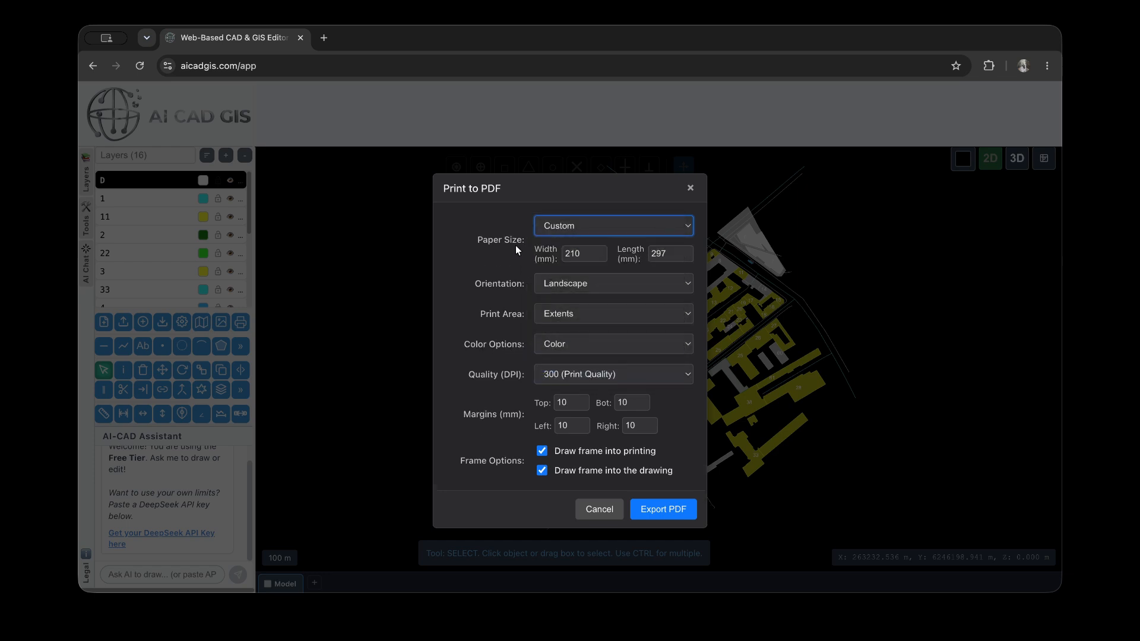
pyautogui.click(585, 254)
pyautogui.moveTo(581, 254); pyautogui.dragTo(561, 254)
pyautogui.write('6700')
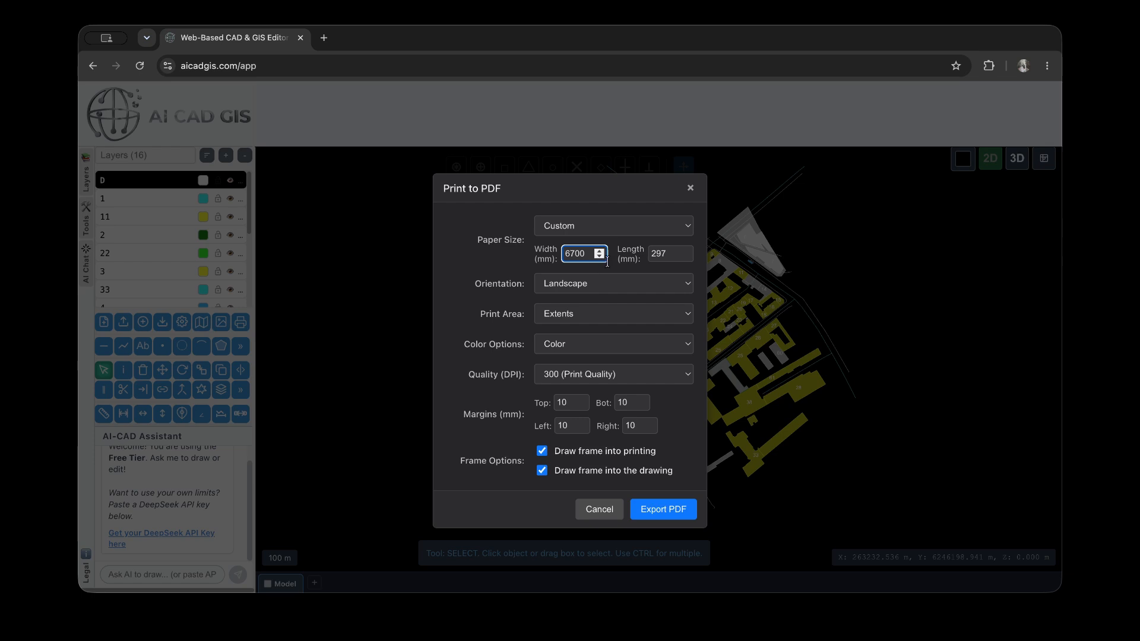
pyautogui.click(670, 257)
pyautogui.moveTo(657, 254); pyautogui.dragTo(649, 253)
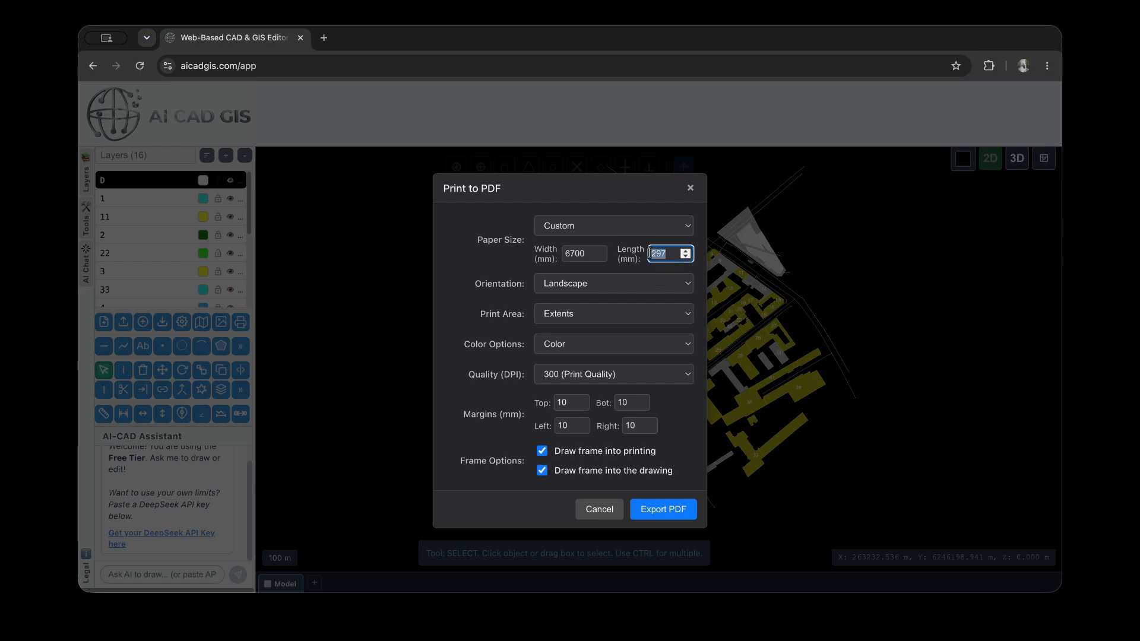
pyautogui.write('34')
pyautogui.click(565, 233)
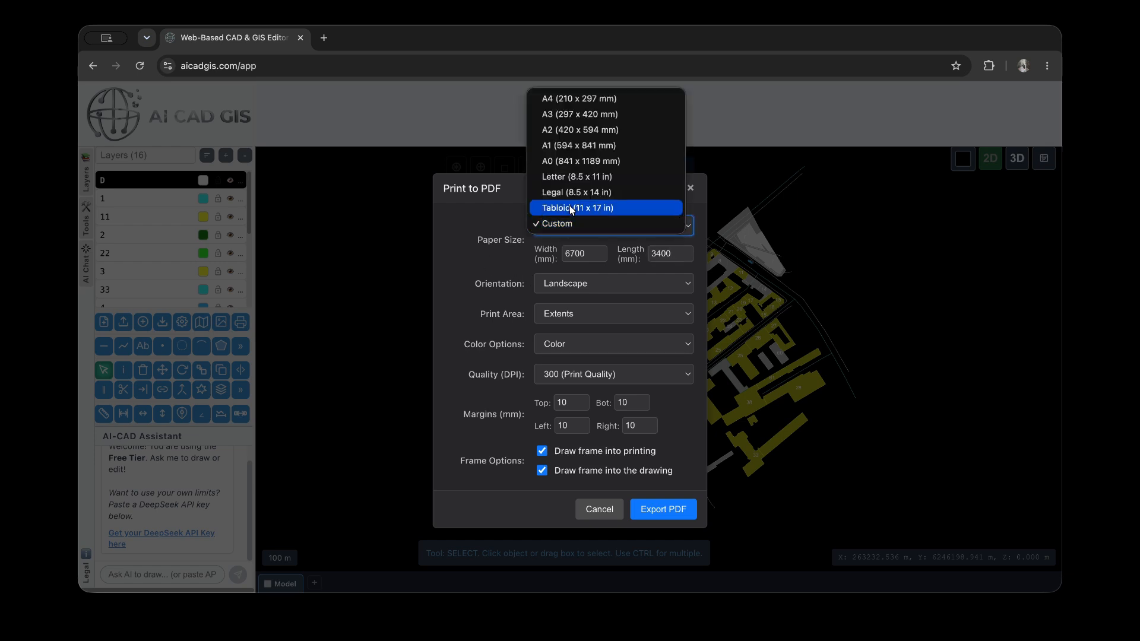
pyautogui.click(574, 101)
# Switch the print orientation to Portrait and review the available print area, color and quality options
pyautogui.click(601, 256)
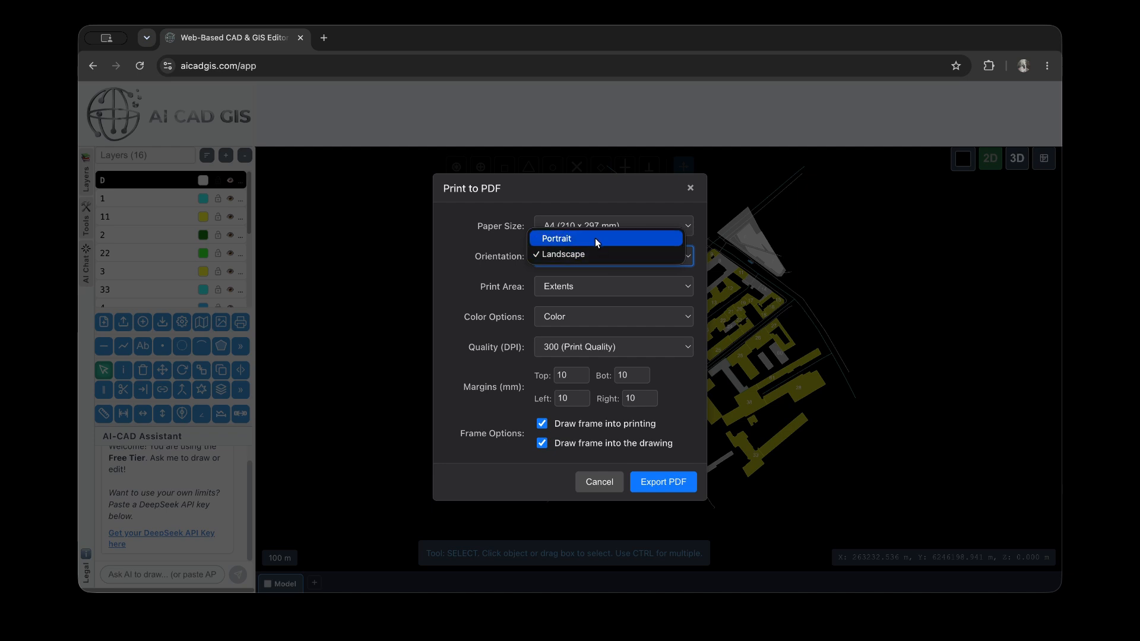
pyautogui.click(595, 239)
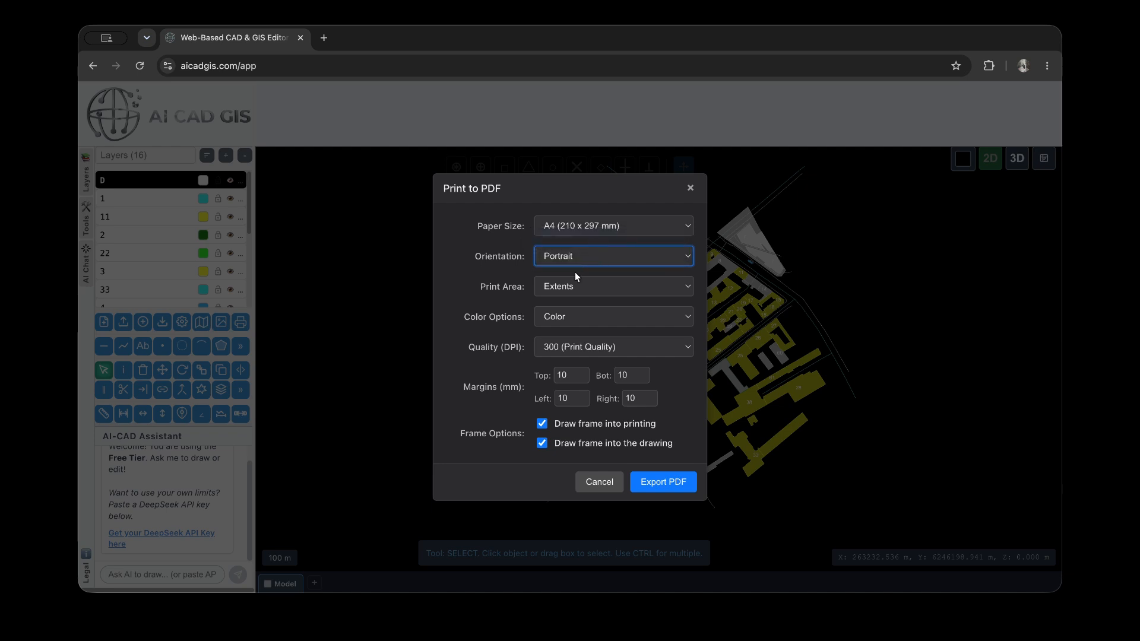
pyautogui.click(579, 290)
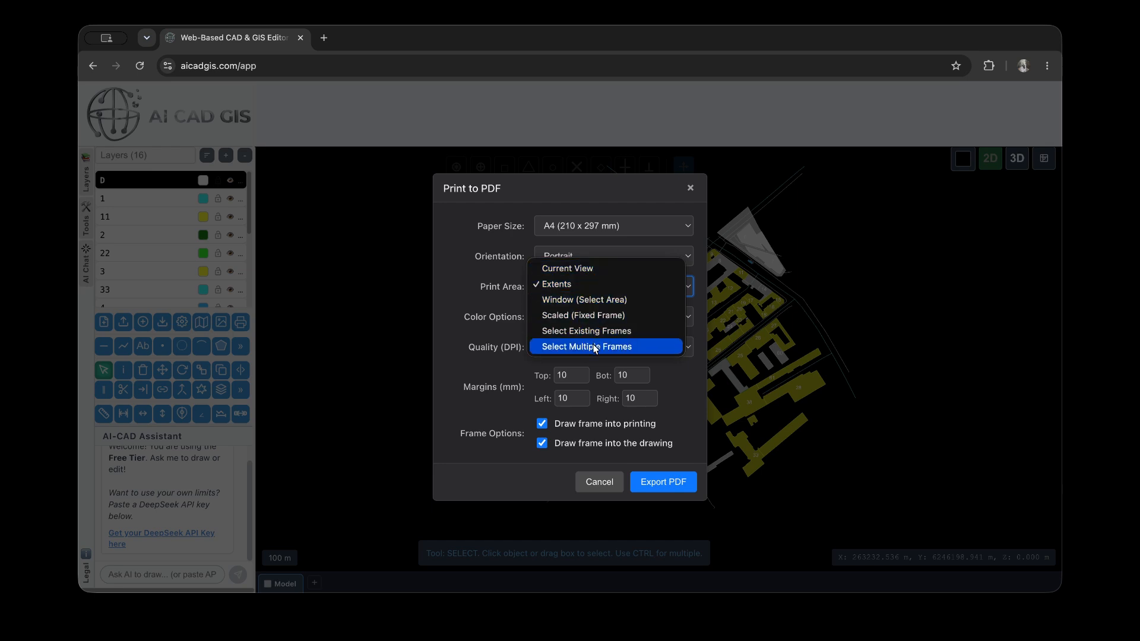
pyautogui.click(508, 302)
pyautogui.click(589, 321)
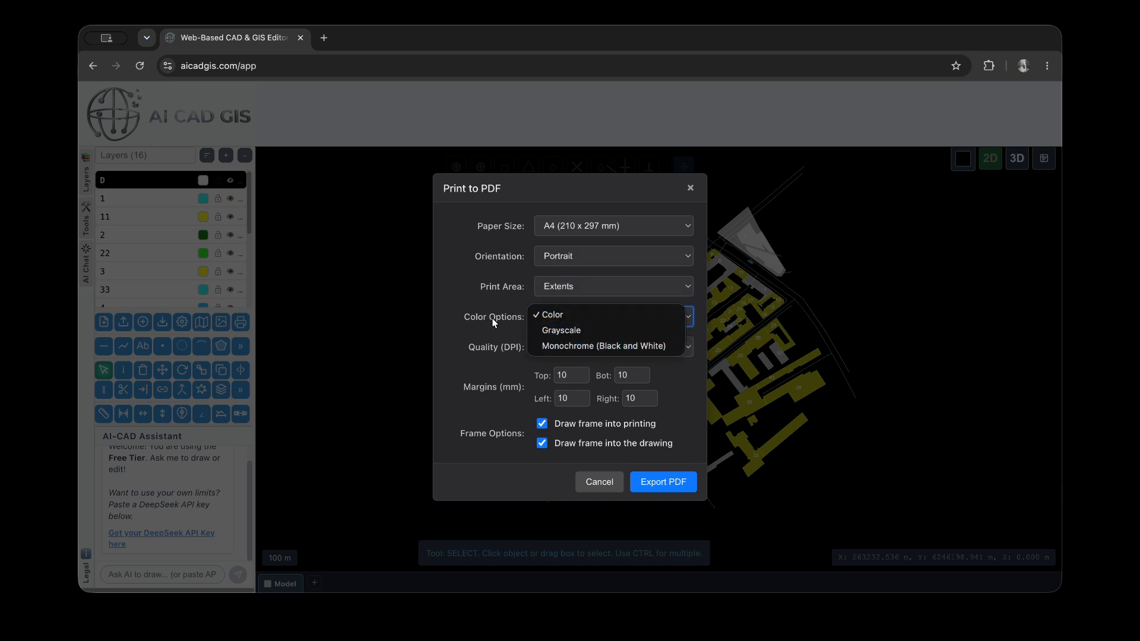
pyautogui.click(513, 329)
pyautogui.click(605, 350)
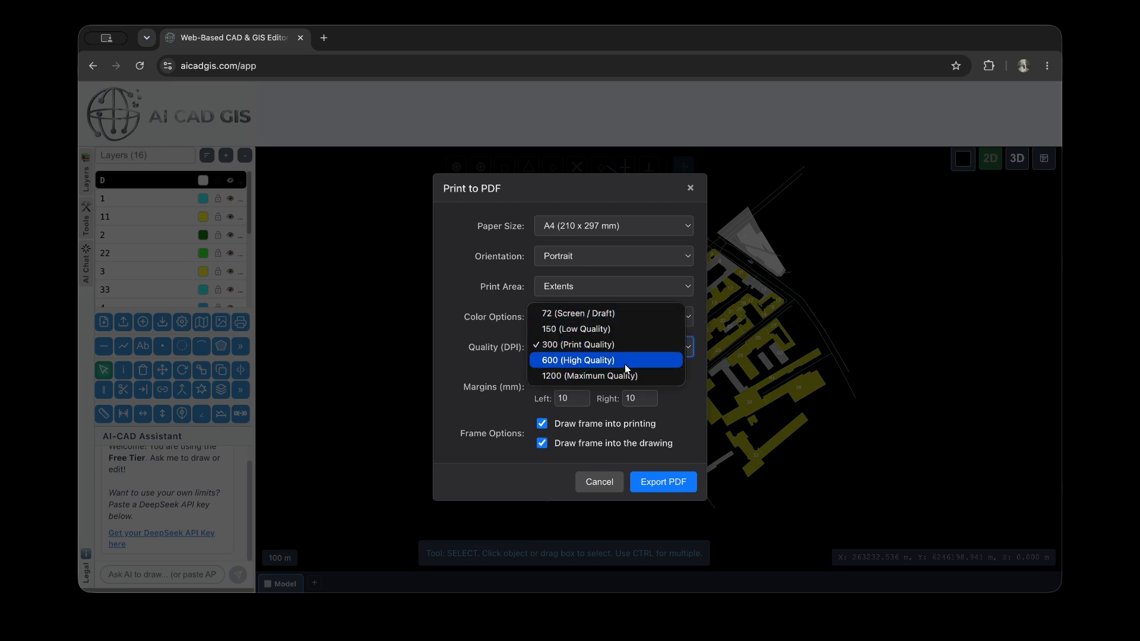
pyautogui.click(450, 342)
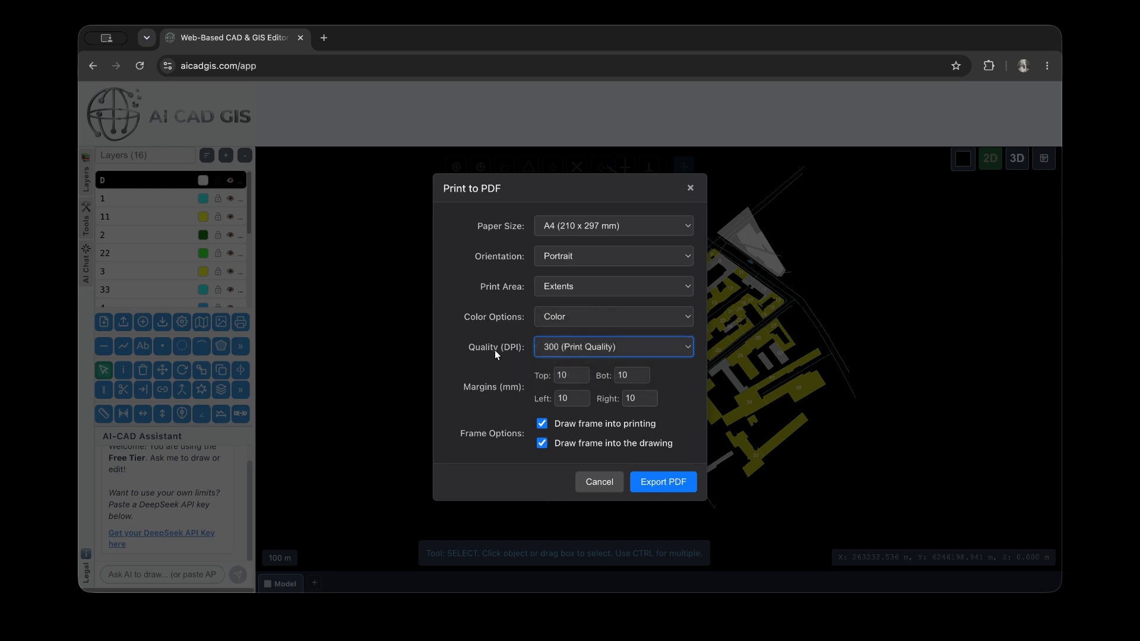
# Set the top print margin to 8 mm and the bottom margin to 12 mm, keeping both frame options enabled
pyautogui.click(568, 377)
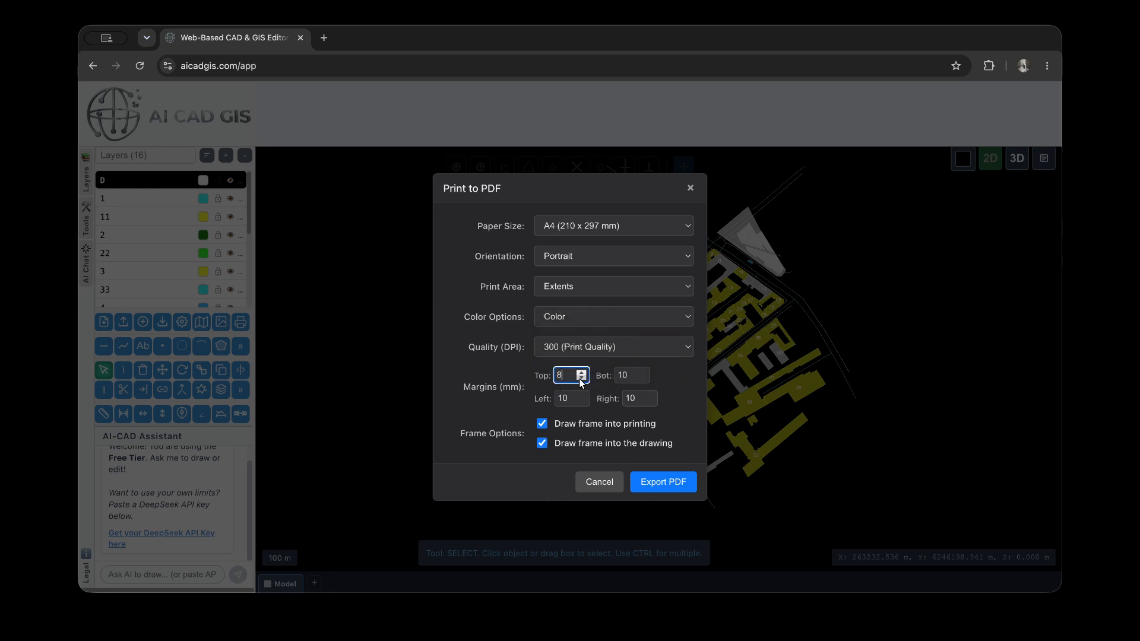
pyautogui.click(638, 375)
pyautogui.click(641, 372)
pyautogui.click(520, 398)
pyautogui.click(543, 425)
pyautogui.click(544, 445)
# Set the orientation to Landscape and export the drawing's extents as an A4 PDF
pyautogui.click(626, 256)
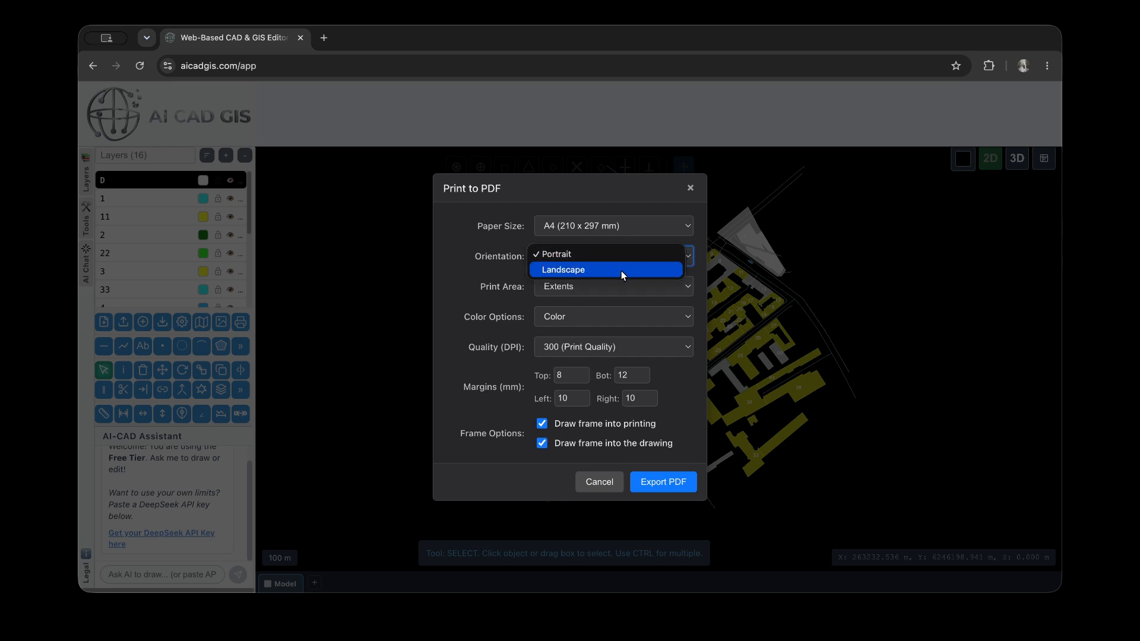
pyautogui.click(622, 271)
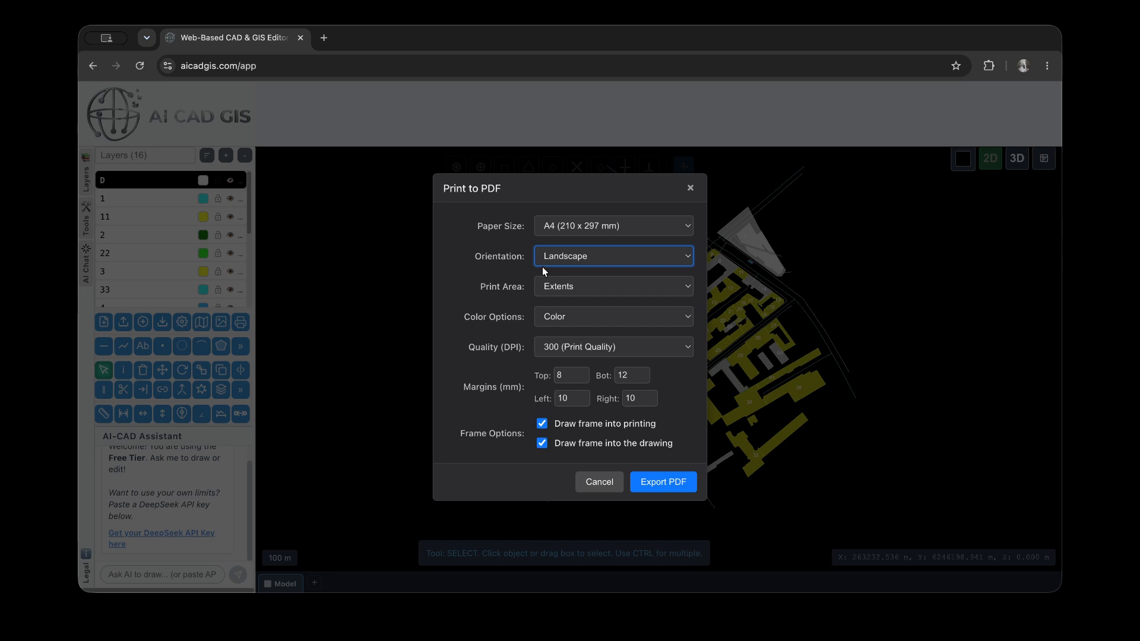
pyautogui.click(662, 484)
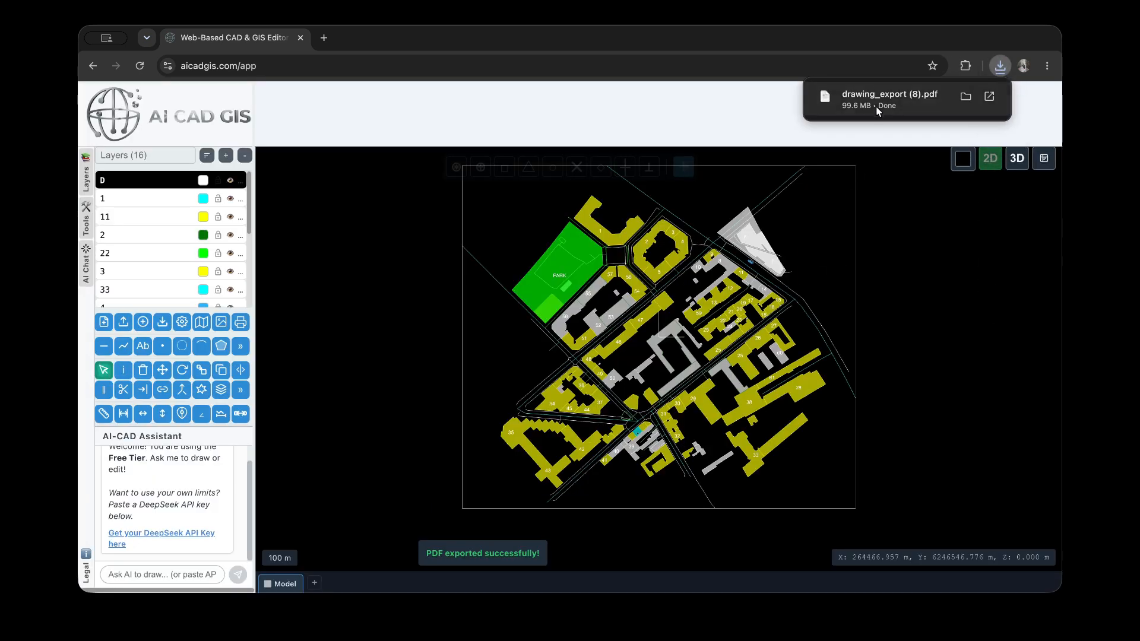
# Open the exported PDF and compare its page frame with the frame drawn around the map in the editor
pyautogui.click(878, 102)
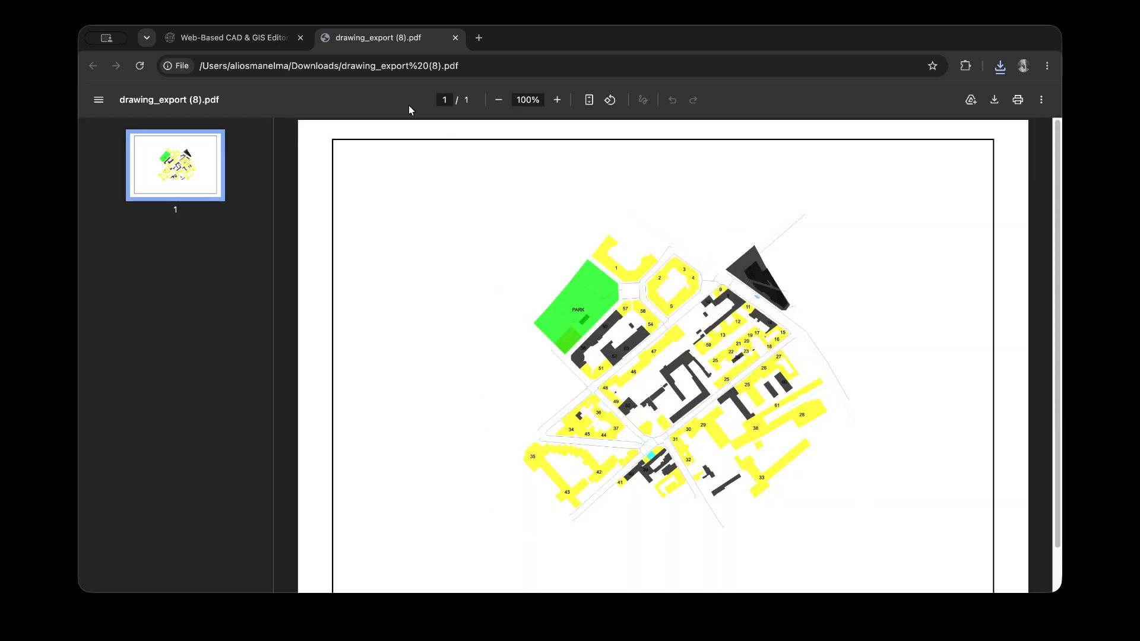
pyautogui.click(258, 37)
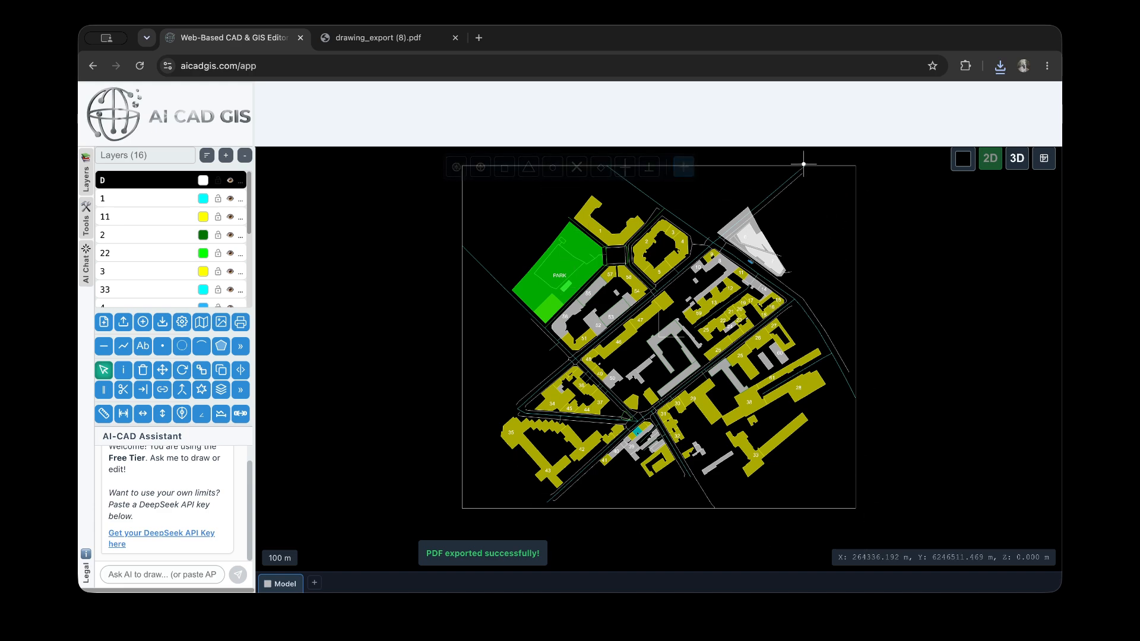
pyautogui.scroll(5, 804, 162)
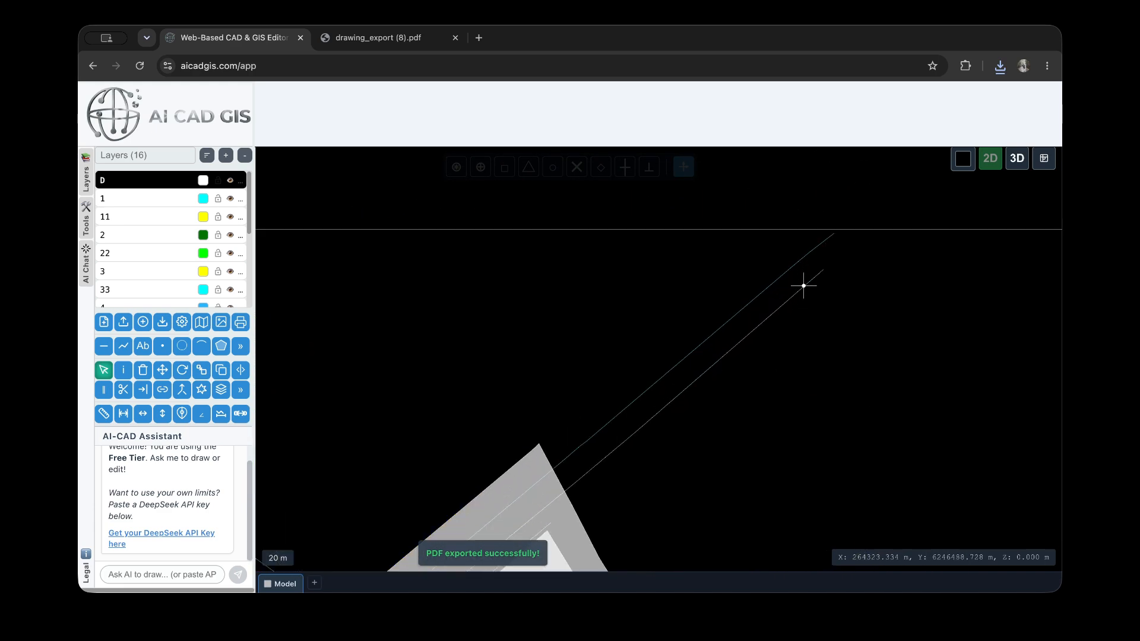
pyautogui.scroll(-8, 804, 282)
pyautogui.scroll(5, 729, 469)
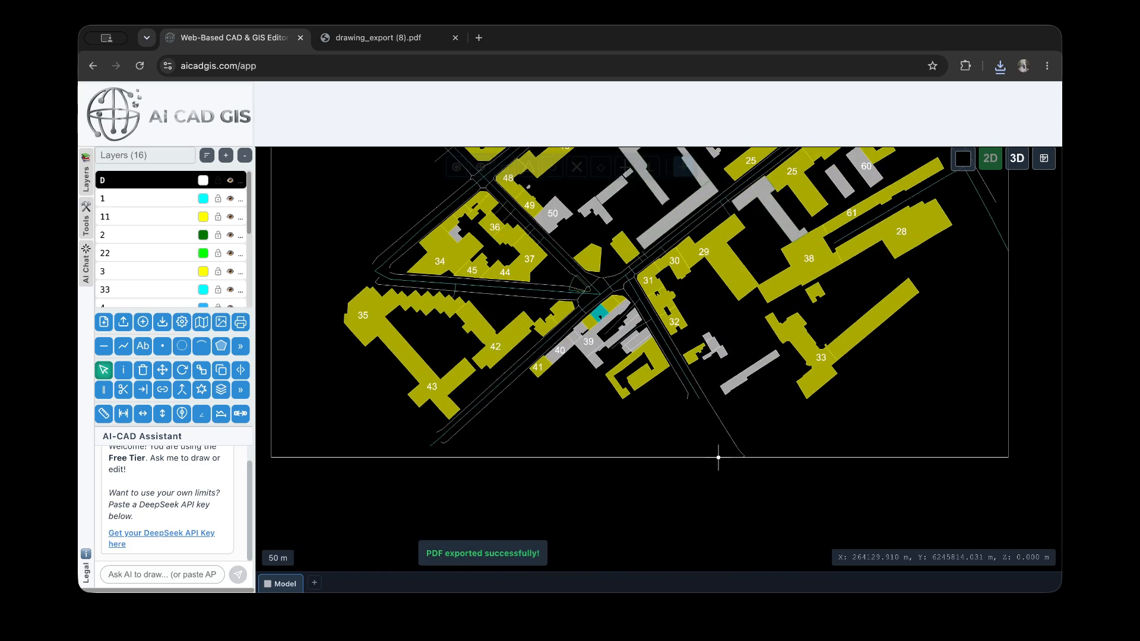
pyautogui.scroll(-5, 679, 460)
pyautogui.click(399, 40)
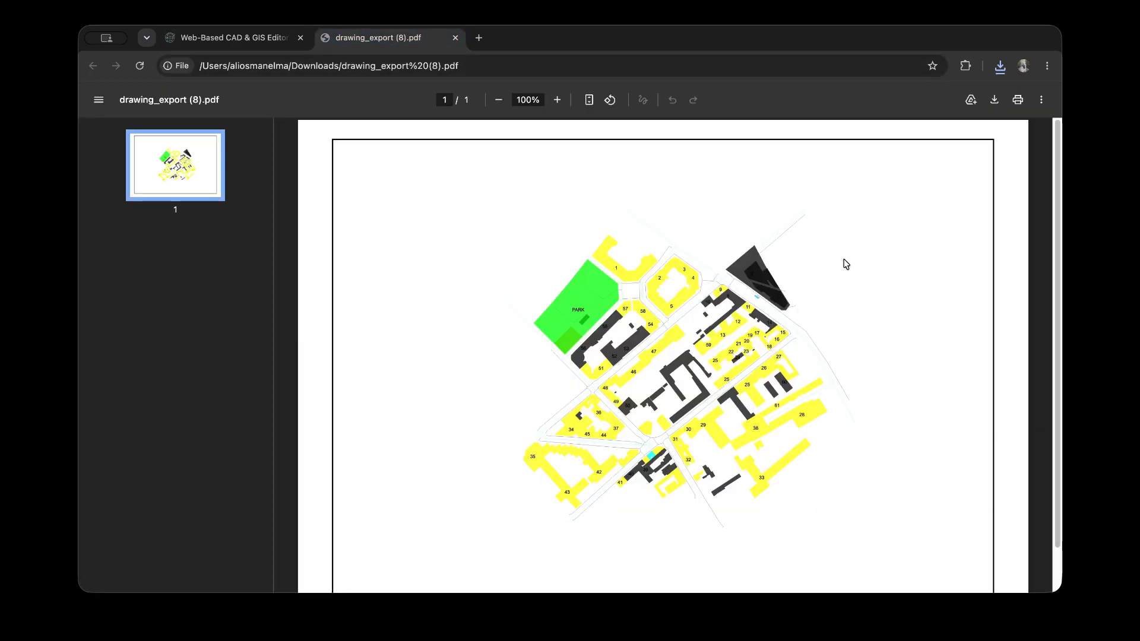
pyautogui.scroll(-1, 715, 326)
pyautogui.scroll(-2, 714, 326)
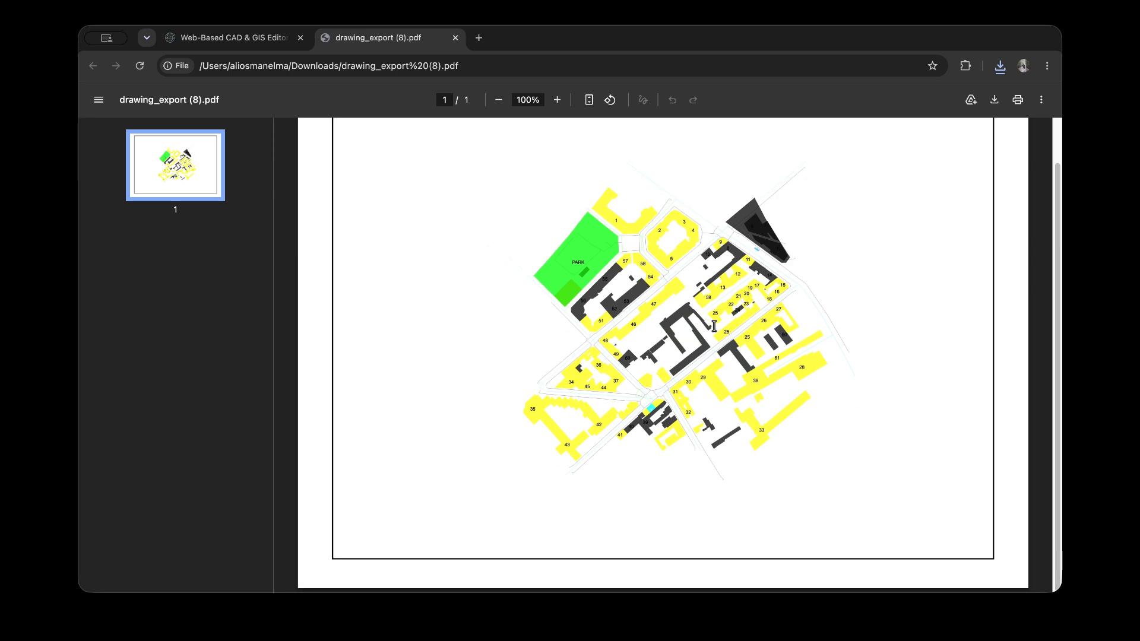
# Return to the drawing editor and delete the frame layer together with the frame around the map
pyautogui.click(270, 40)
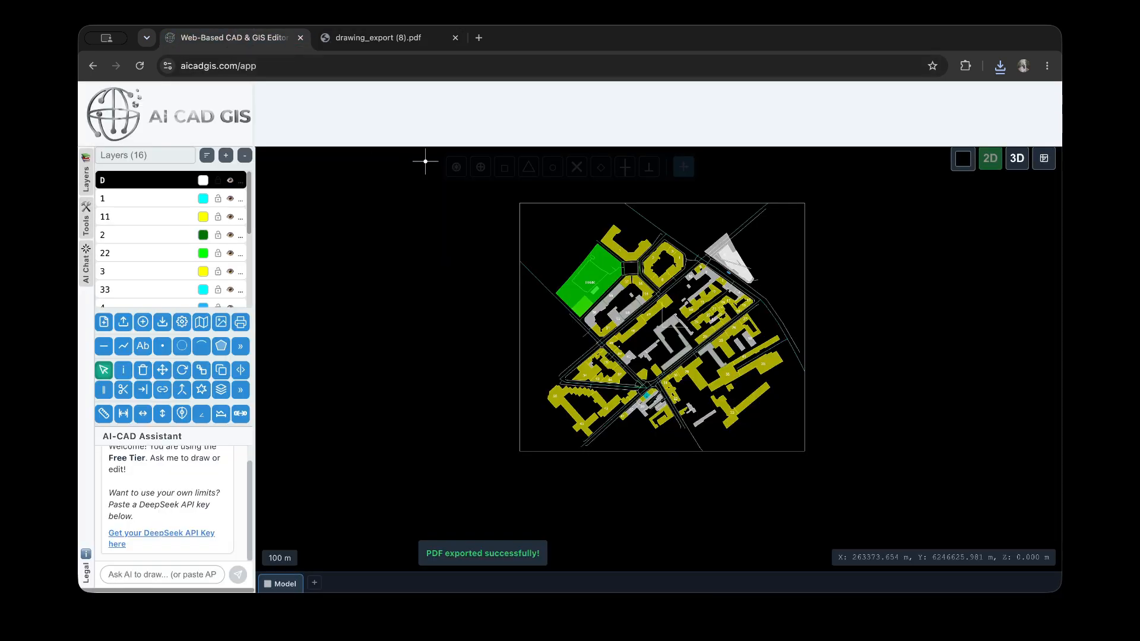
pyautogui.scroll(-5, 132, 247)
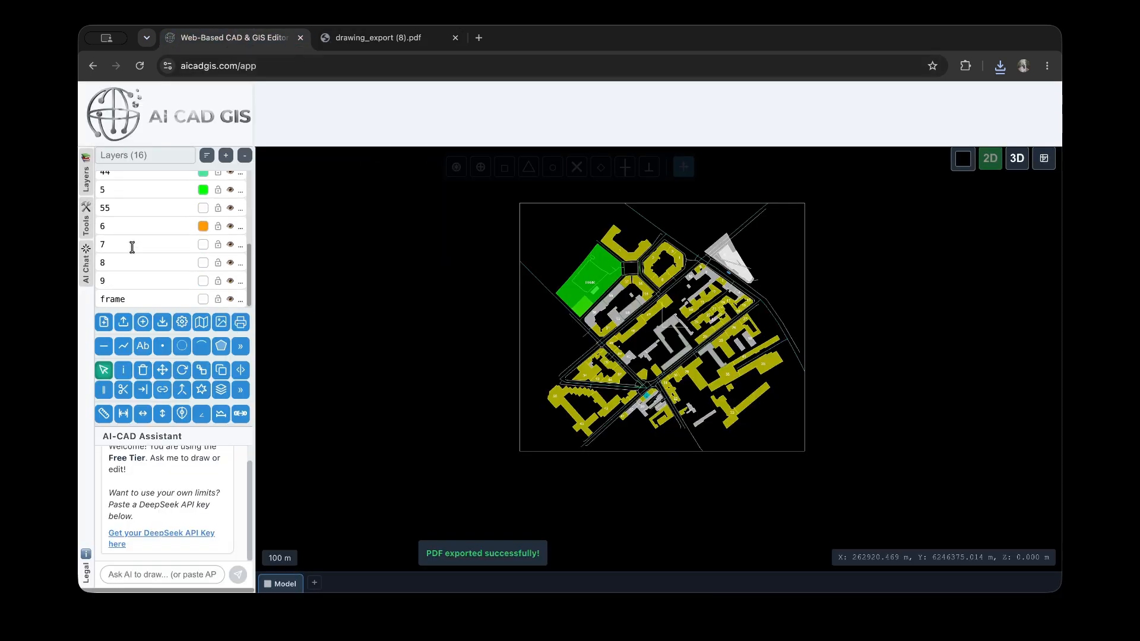
pyautogui.click(144, 300)
pyautogui.click(230, 299)
pyautogui.click(230, 300)
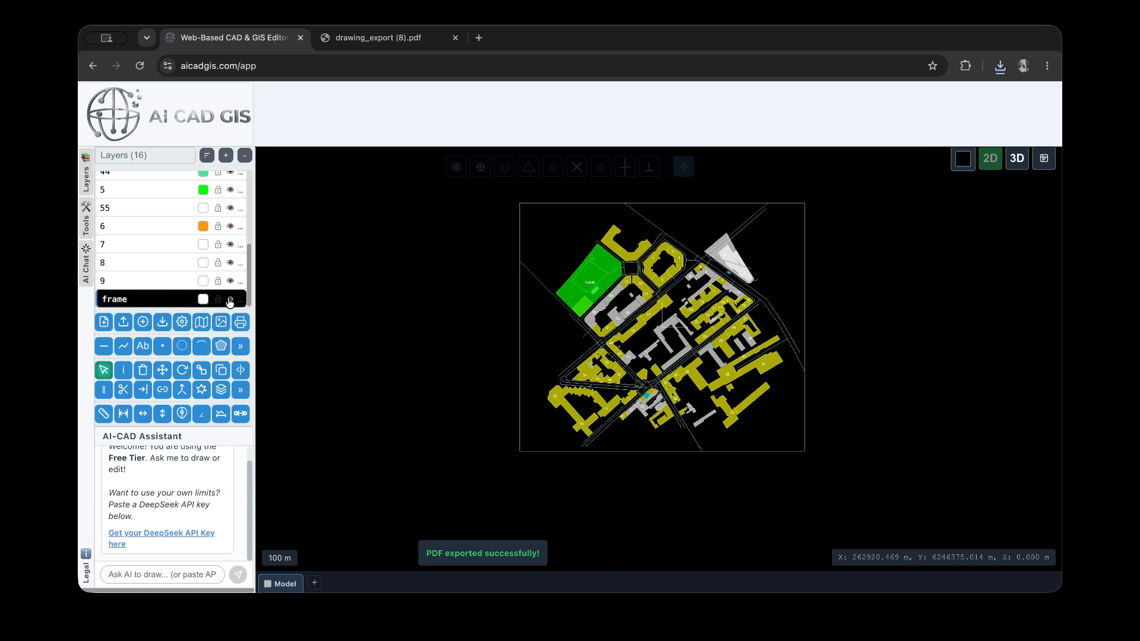
pyautogui.click(245, 156)
pyautogui.click(677, 174)
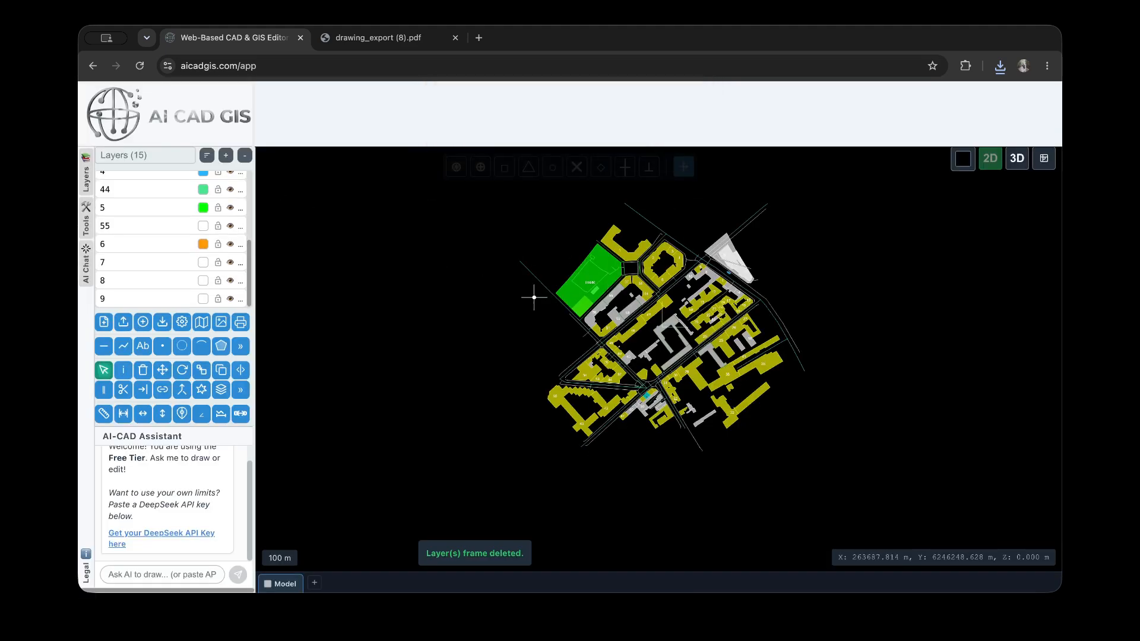
# Reopen the Print to PDF settings and set the orientation to Portrait
pyautogui.click(242, 323)
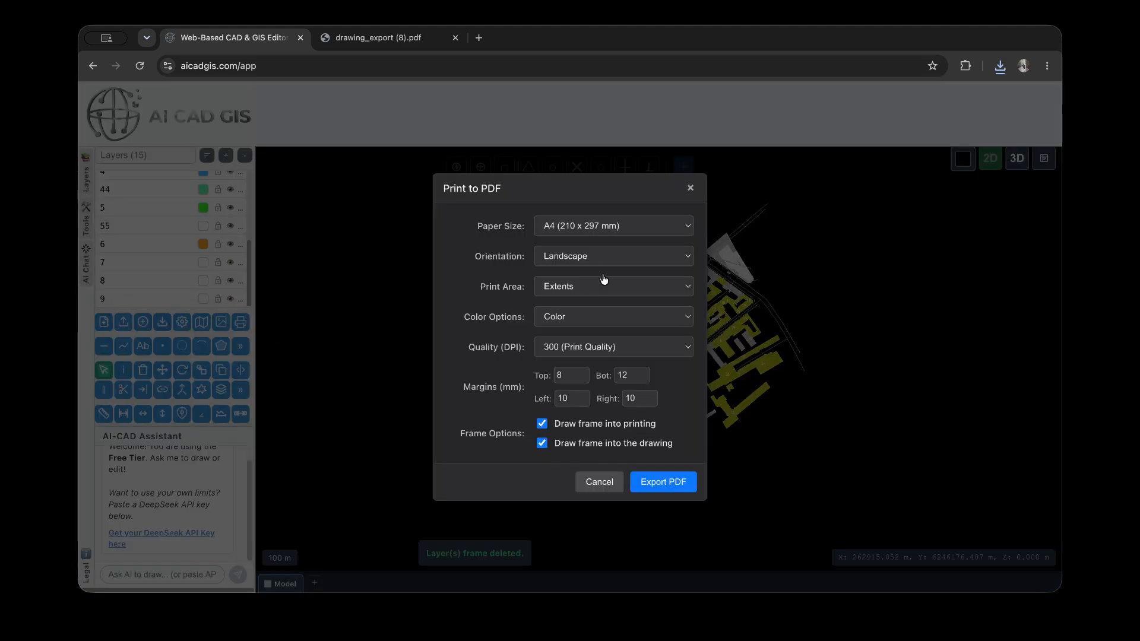
pyautogui.click(631, 257)
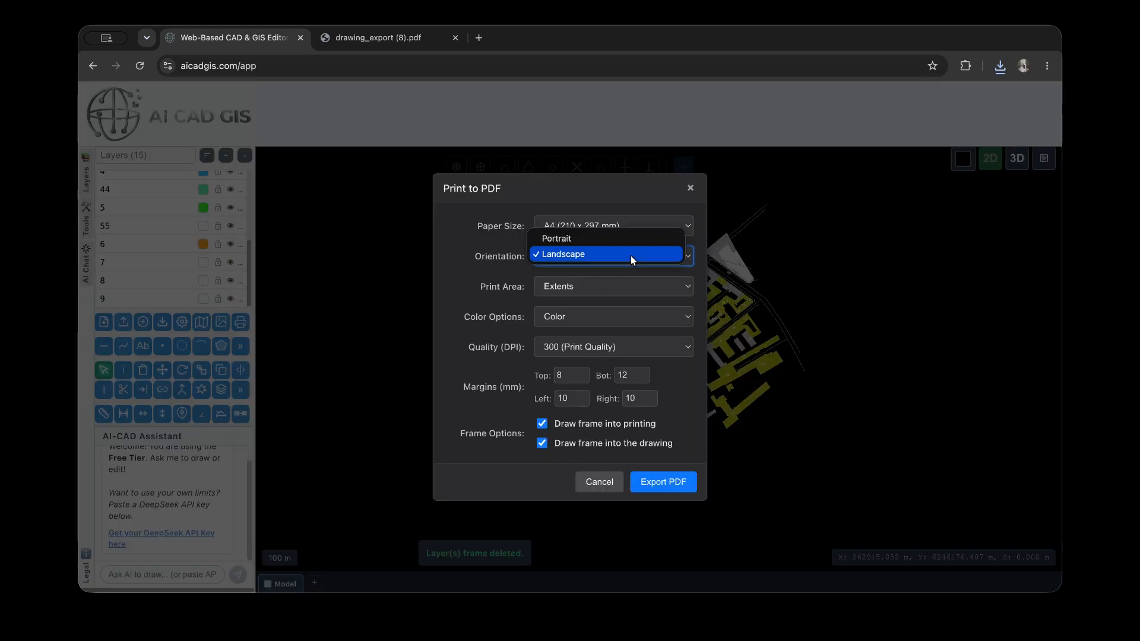
pyautogui.click(606, 239)
# Set the print area to Window (Select Area) and define a tall rectangle from above the park to below the map's southern edge
pyautogui.click(612, 289)
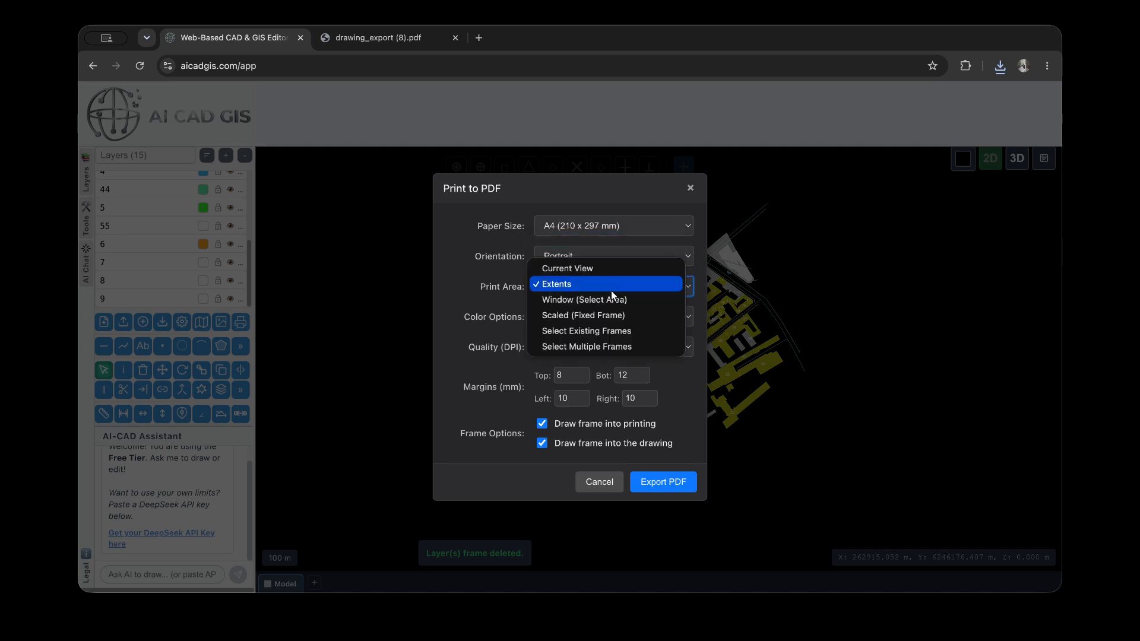
pyautogui.click(614, 301)
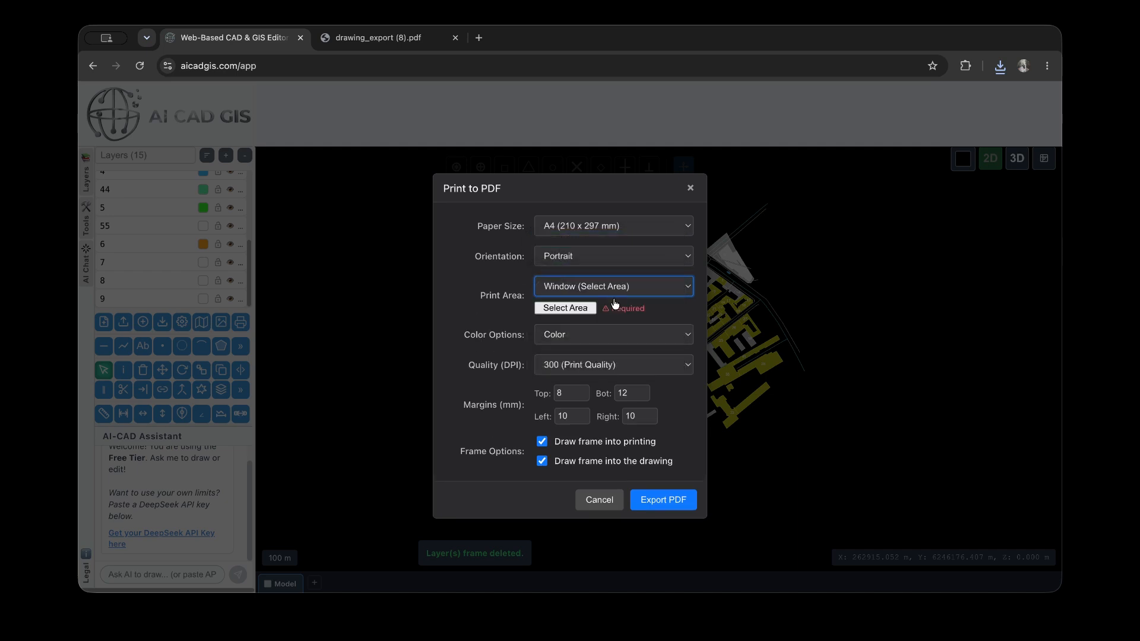
pyautogui.click(561, 307)
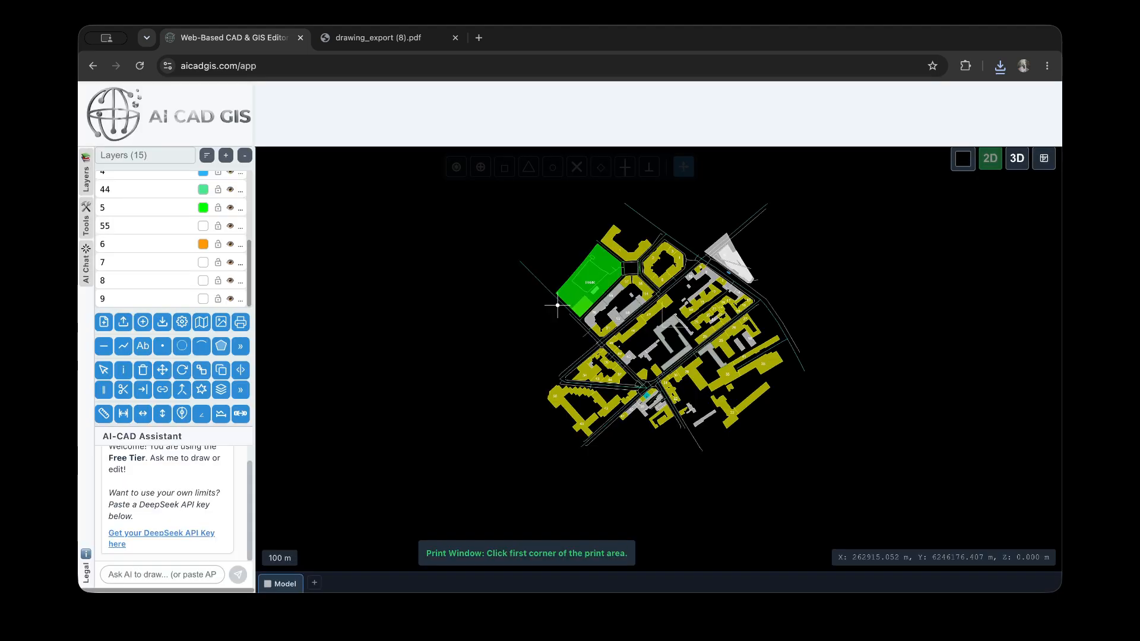
pyautogui.click(563, 206)
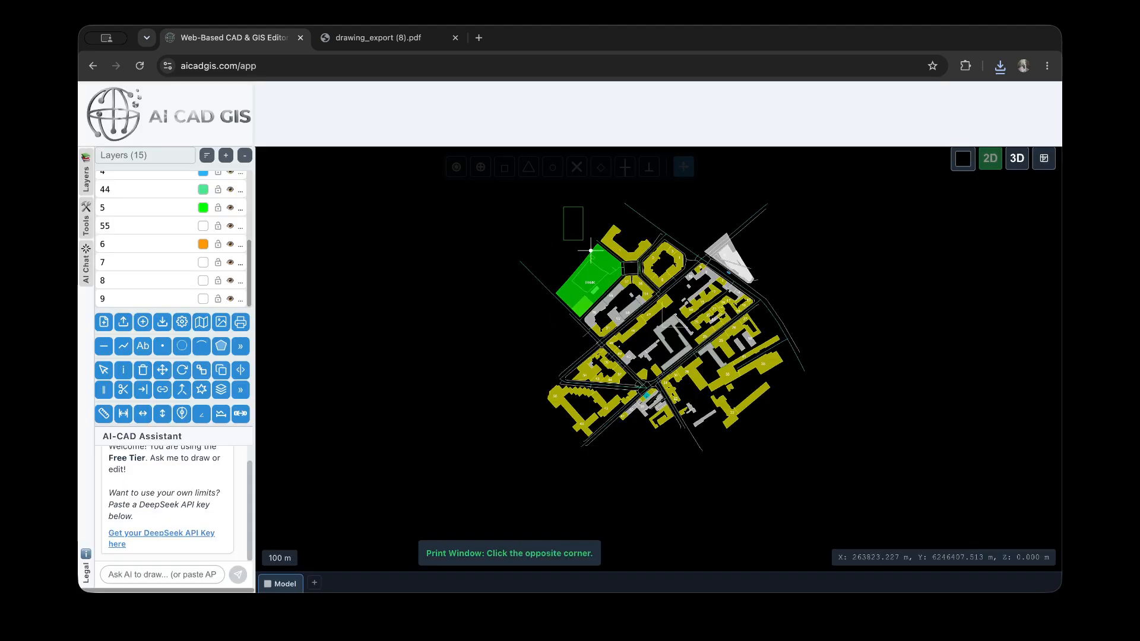
pyautogui.click(716, 454)
# Set the print color option to Grayscale
pyautogui.click(616, 324)
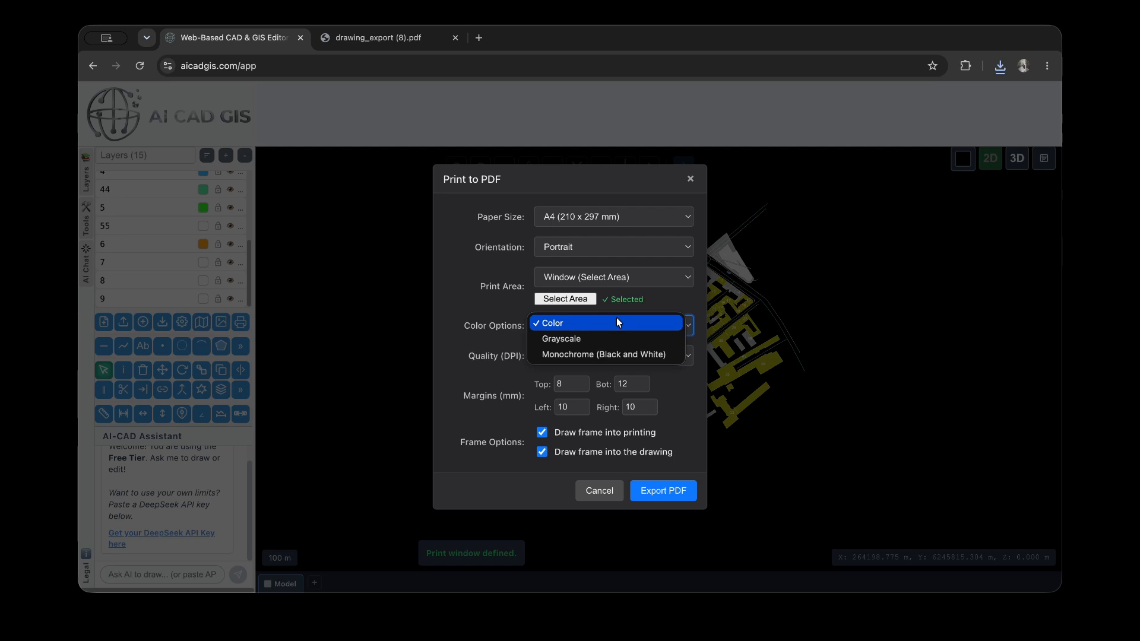
pyautogui.click(615, 337)
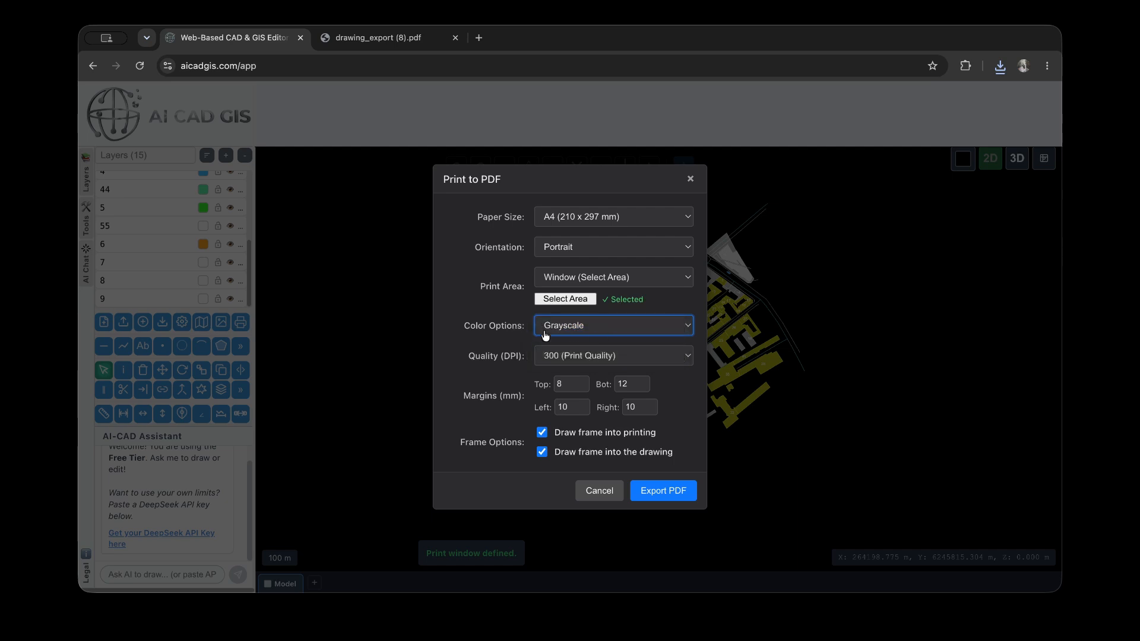
# Turn off drawing the frame into the drawing, then export the PDF and review the exported page
pyautogui.click(590, 454)
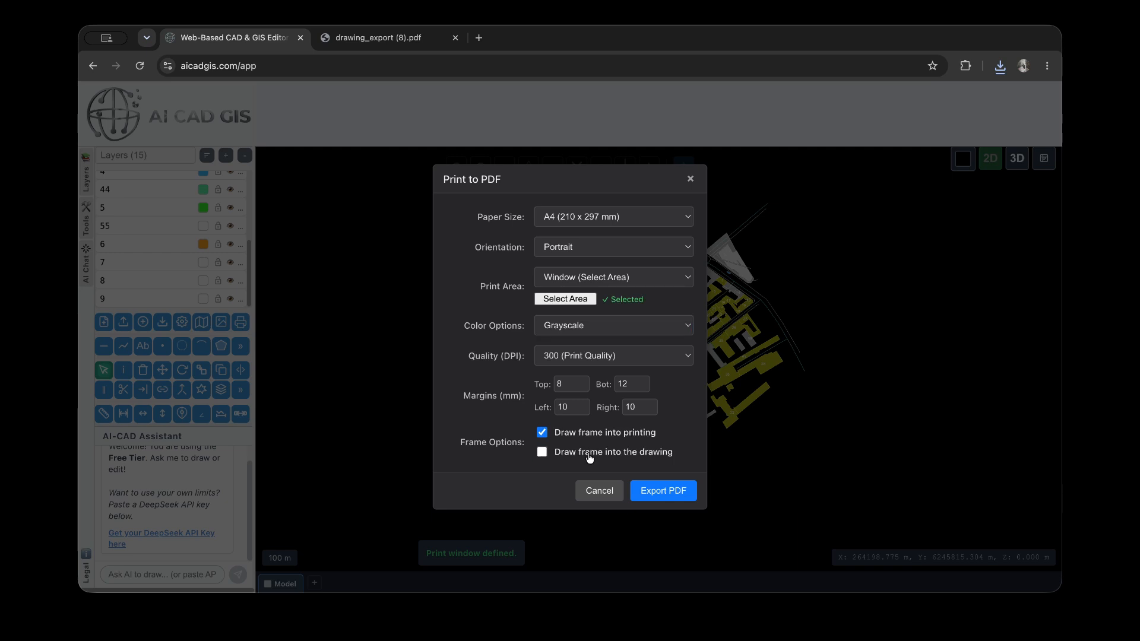
pyautogui.click(666, 491)
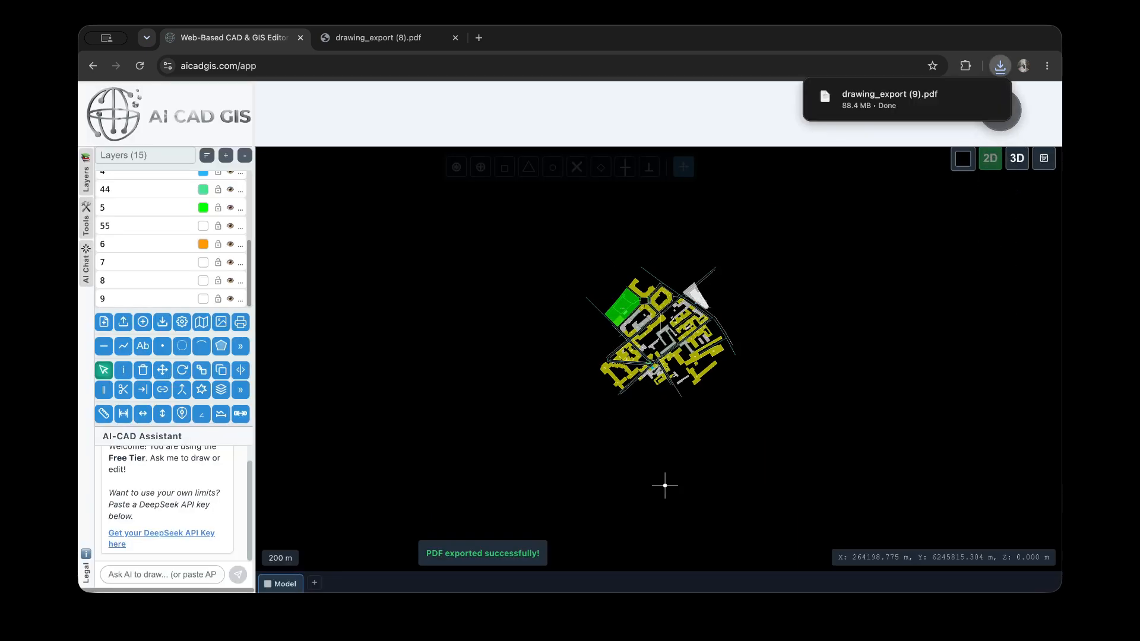
pyautogui.click(856, 101)
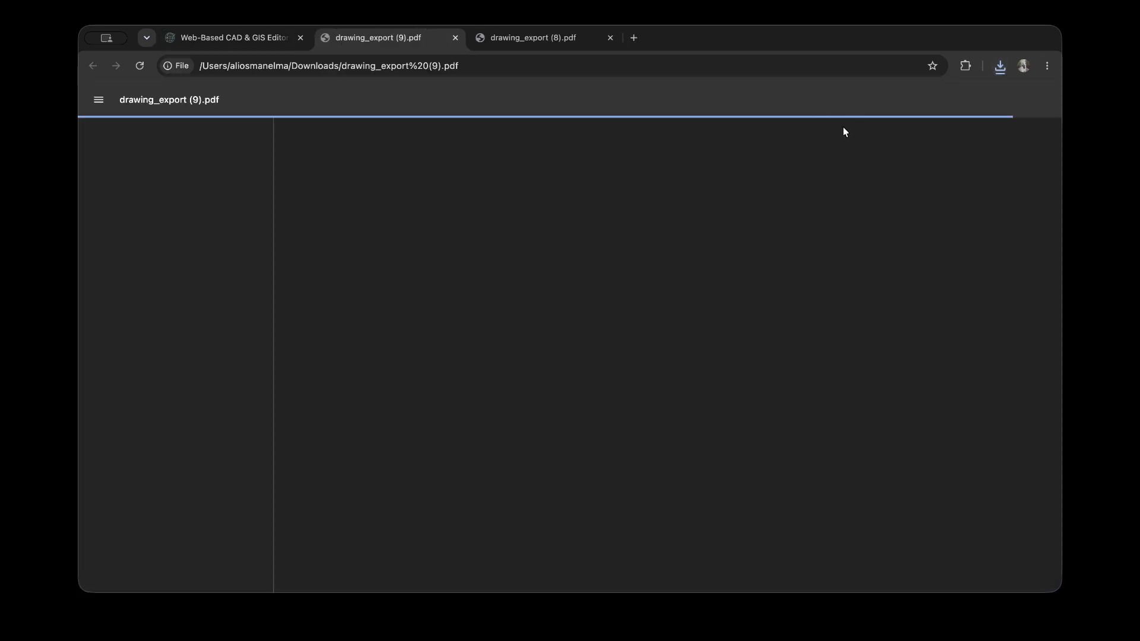
pyautogui.scroll(-5, 683, 296)
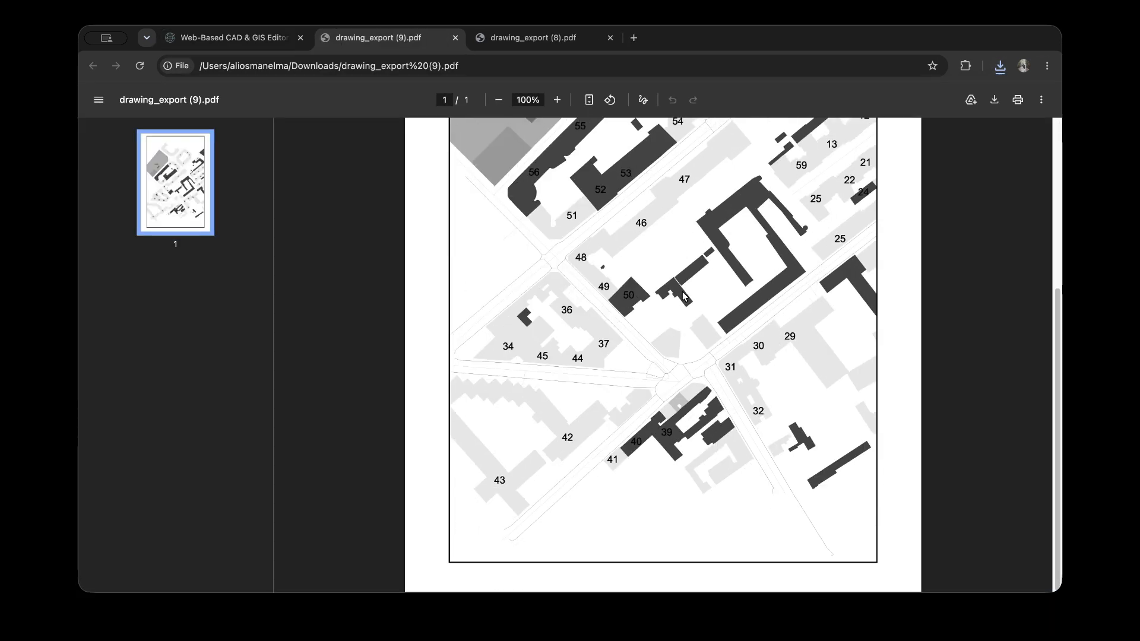
pyautogui.scroll(5, 683, 295)
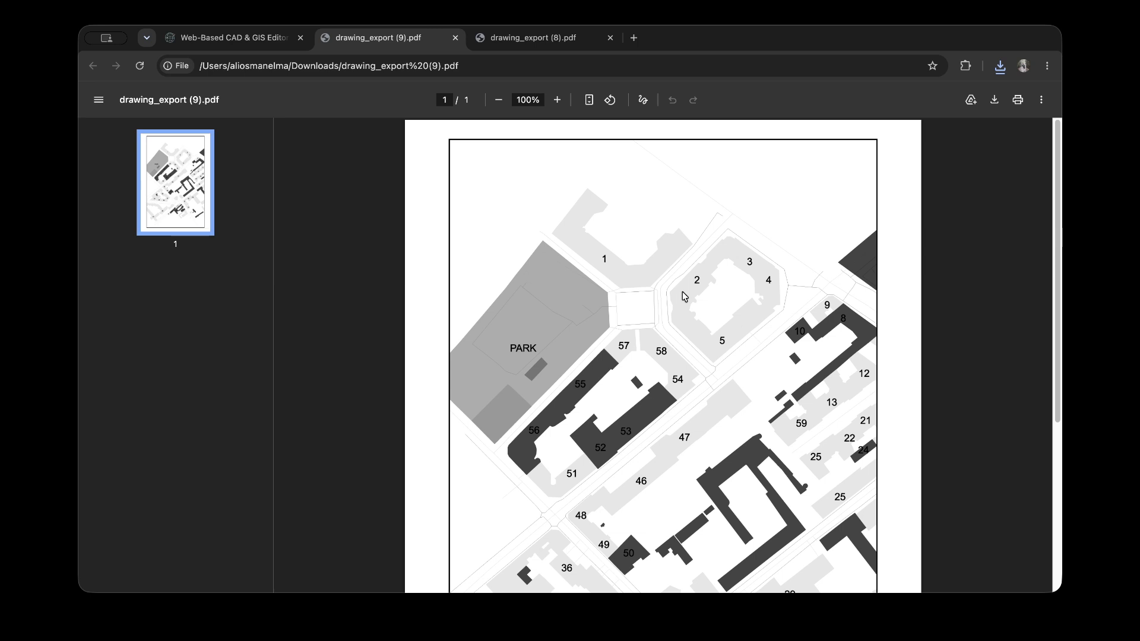
# Return to the drawing editor, reopen the Print to PDF settings and set the print area to Scaled (Fixed Frame)
pyautogui.click(251, 43)
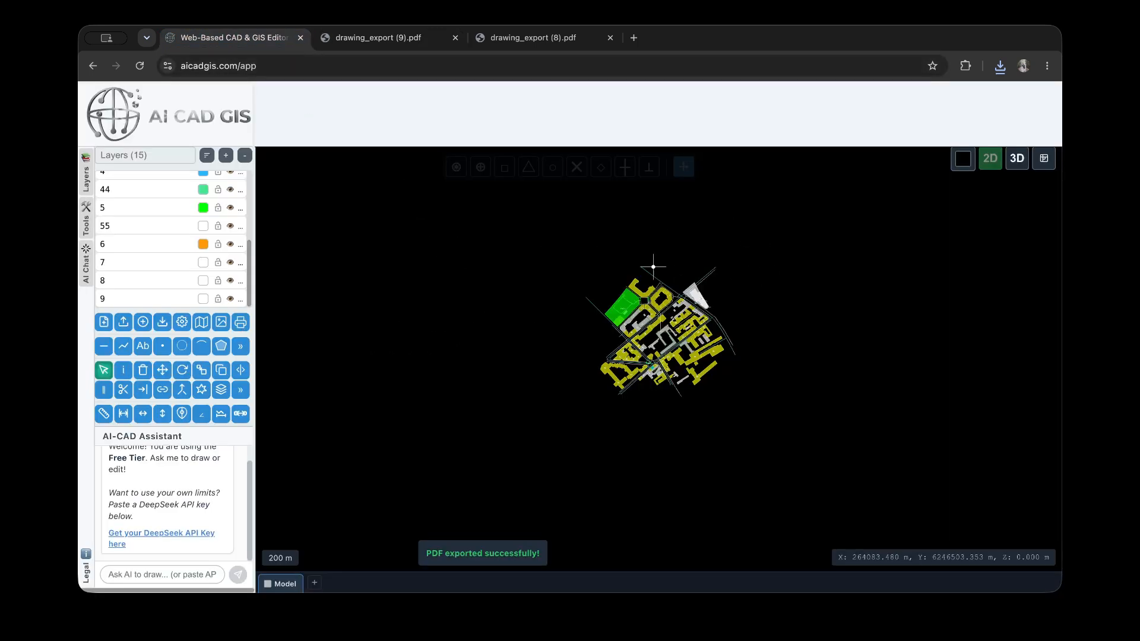
pyautogui.click(590, 271)
pyautogui.scroll(3, 134, 245)
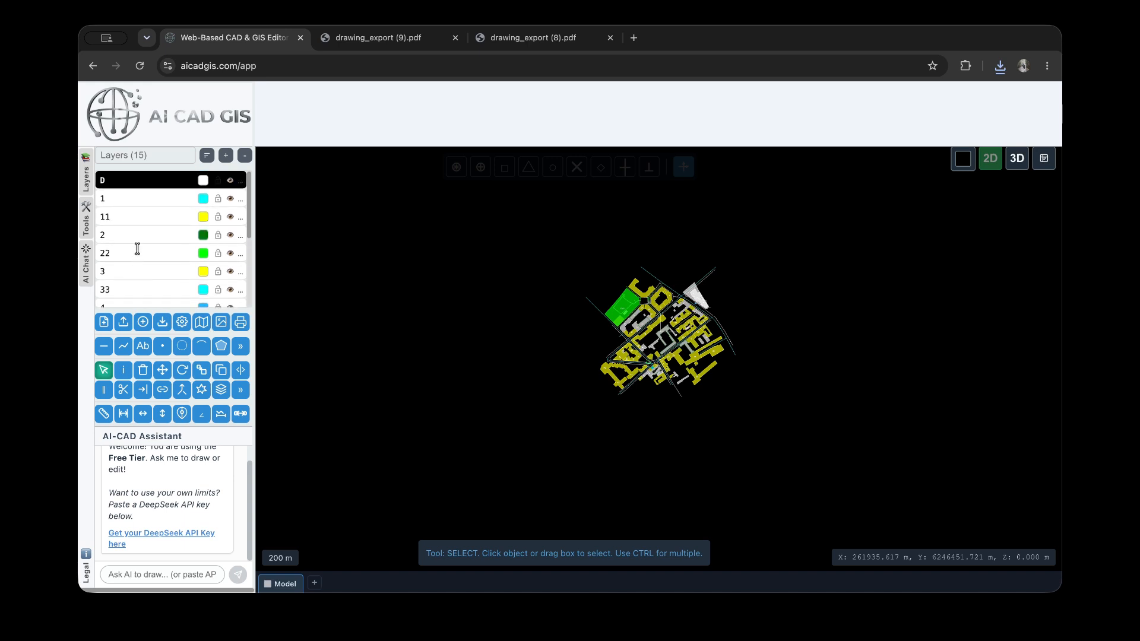
pyautogui.scroll(-3, 138, 248)
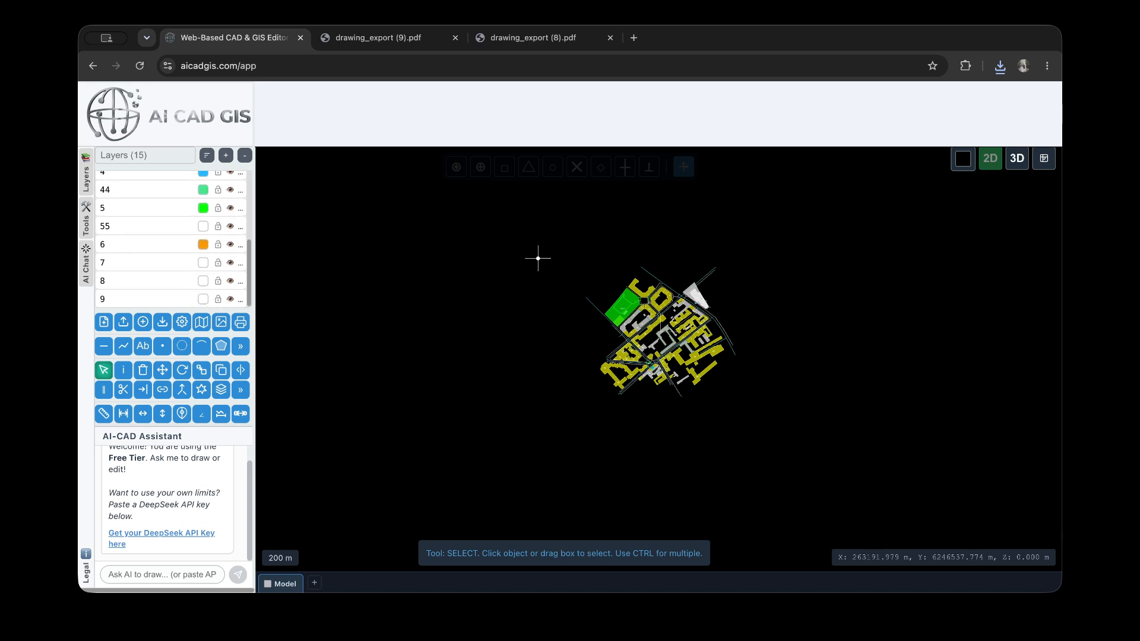
pyautogui.click(240, 327)
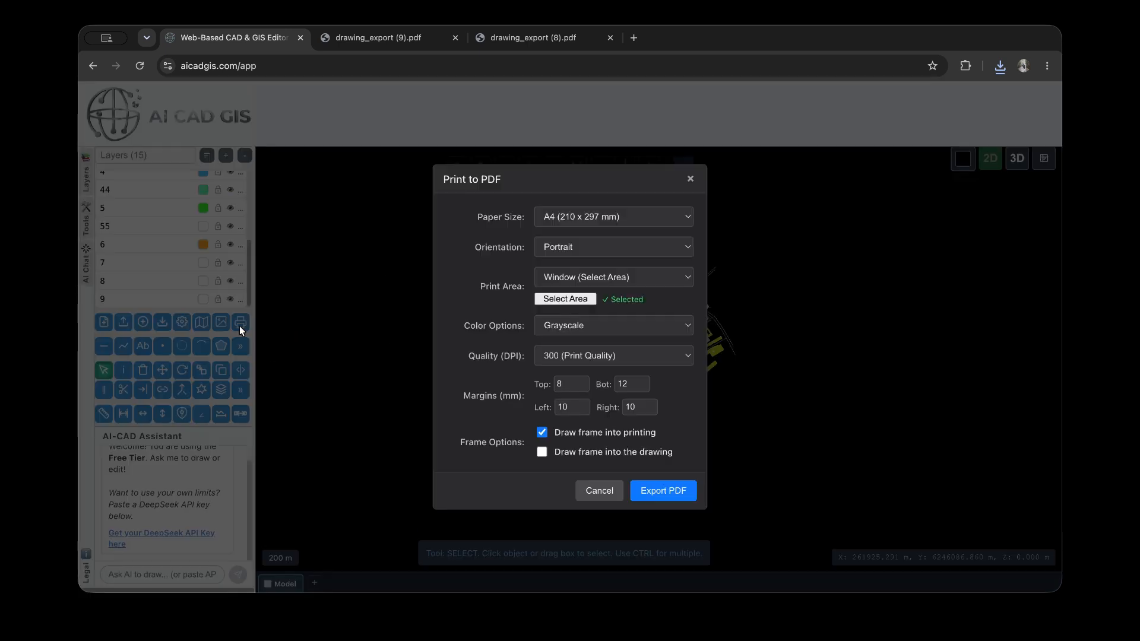
pyautogui.click(665, 280)
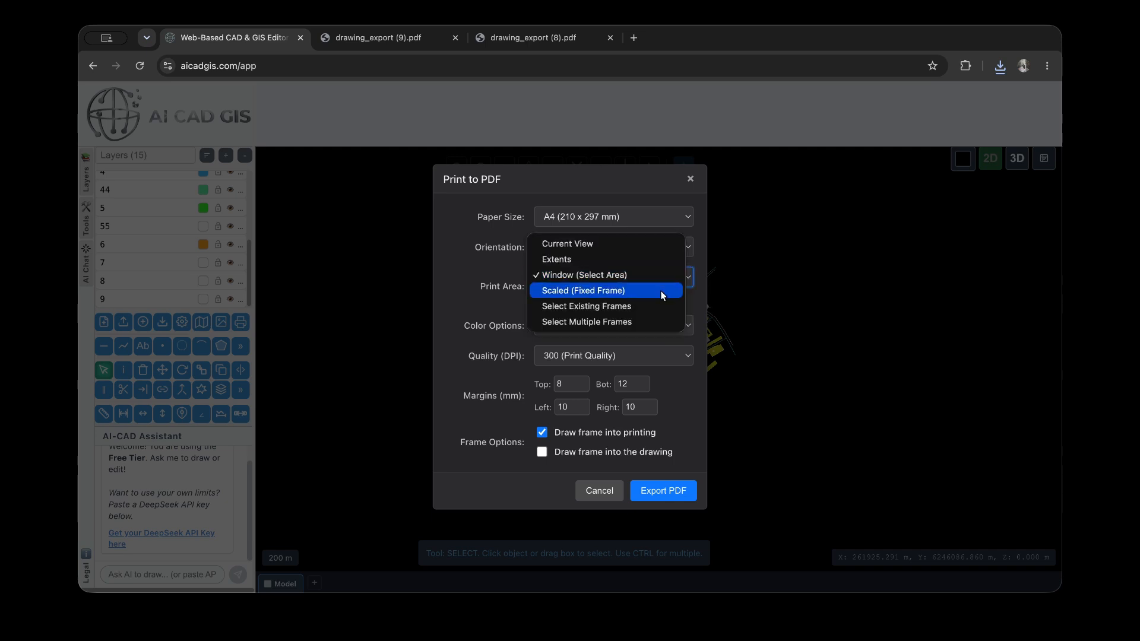
pyautogui.click(663, 294)
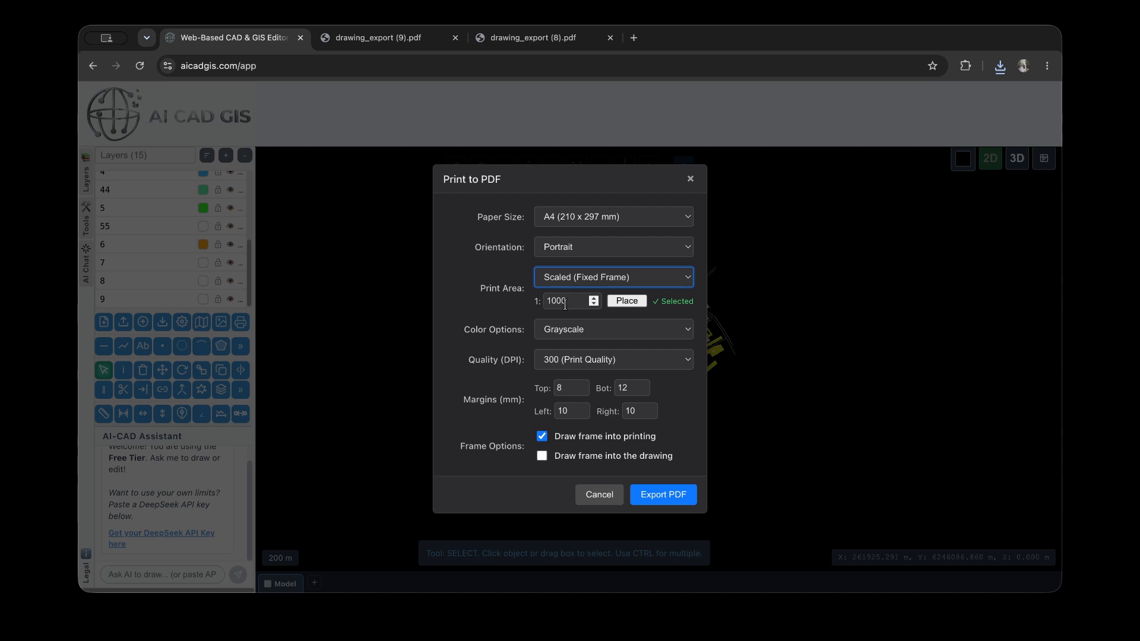
pyautogui.click(612, 220)
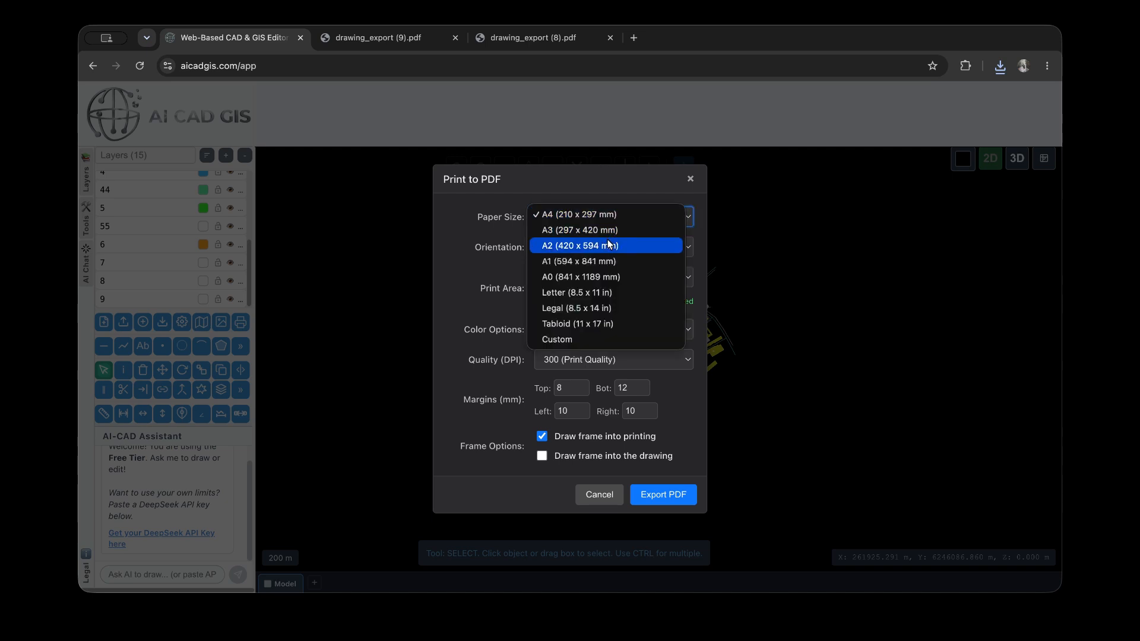
pyautogui.click(608, 231)
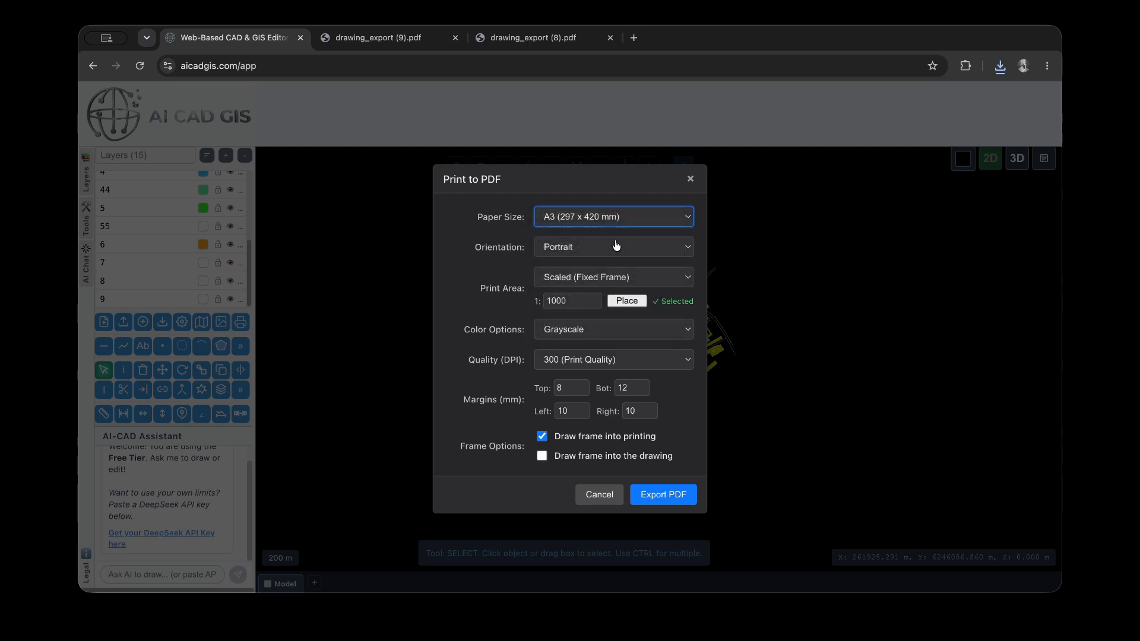
pyautogui.click(621, 224)
pyautogui.press('Up')
pyautogui.press('Return')
# Set a Custom paper size with a width of 300 mm and a length of 350 mm
pyautogui.click(621, 224)
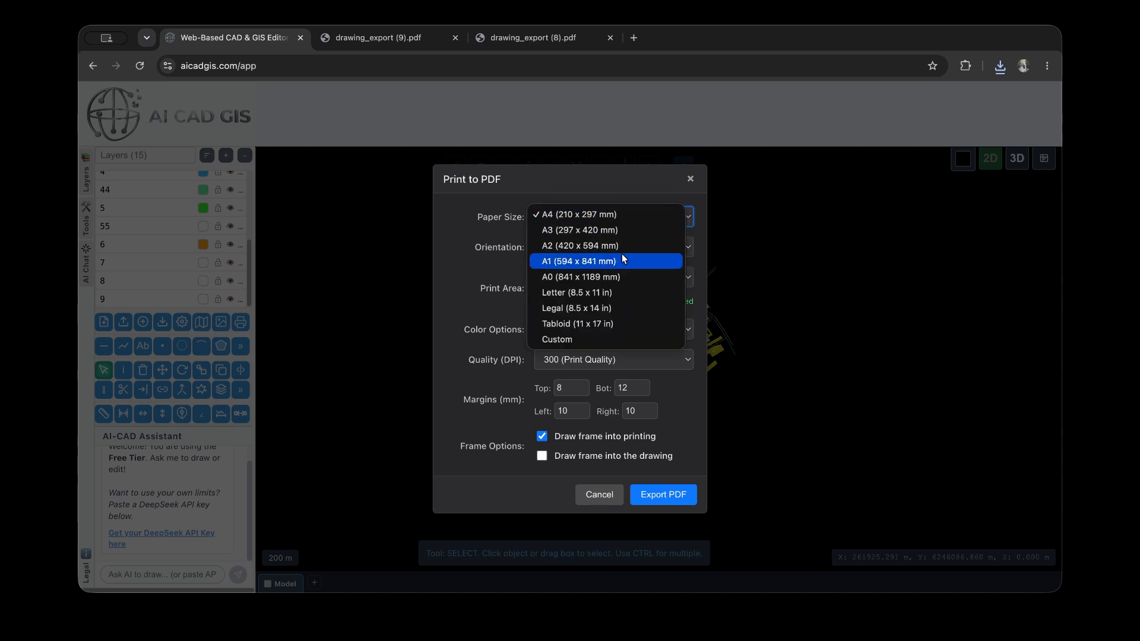
pyautogui.click(598, 334)
pyautogui.doubleClick(588, 246)
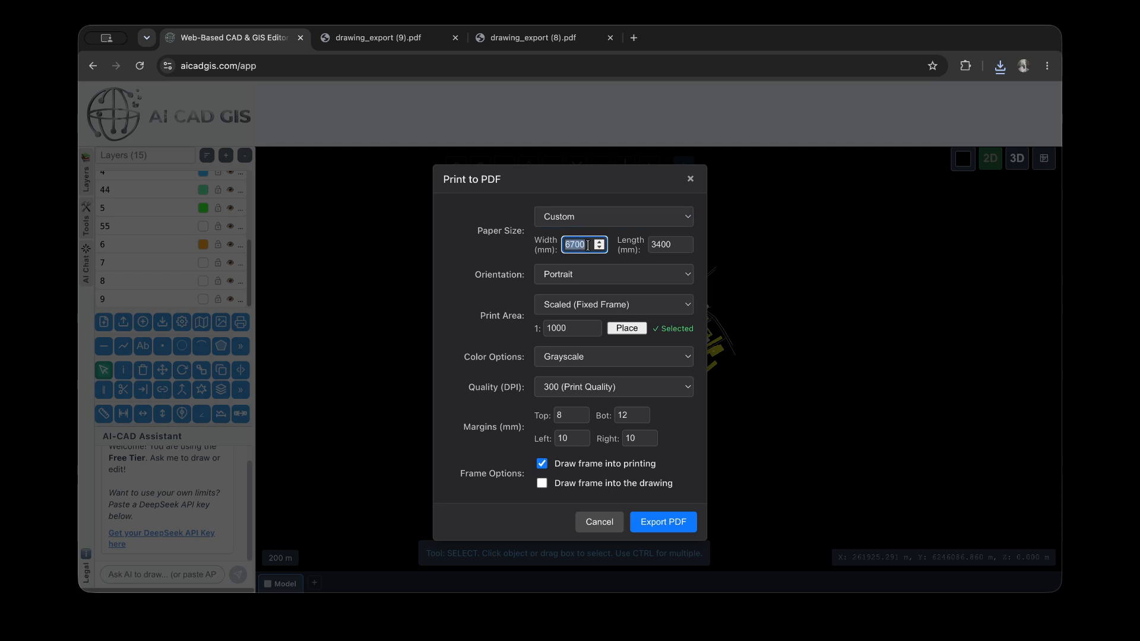
pyautogui.write('30')
pyautogui.doubleClick(672, 247)
pyautogui.write('3')
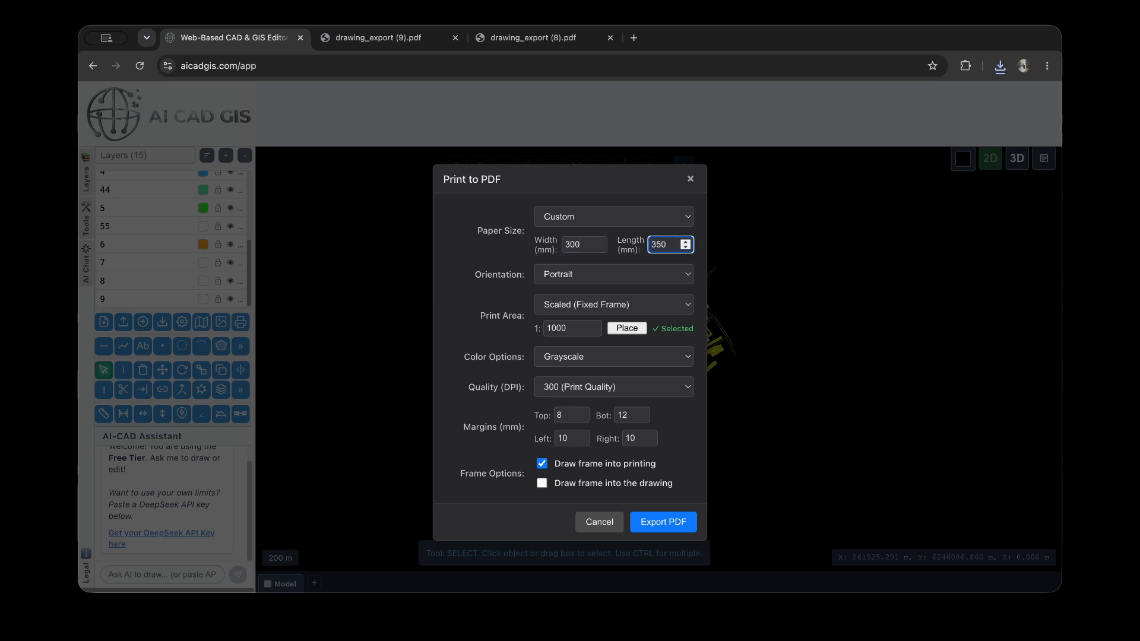
# Set the fixed-frame print scale to 1:2000 and the color option to Monochrome (Black and White)
pyautogui.click(550, 327)
pyautogui.press('BackSpace')
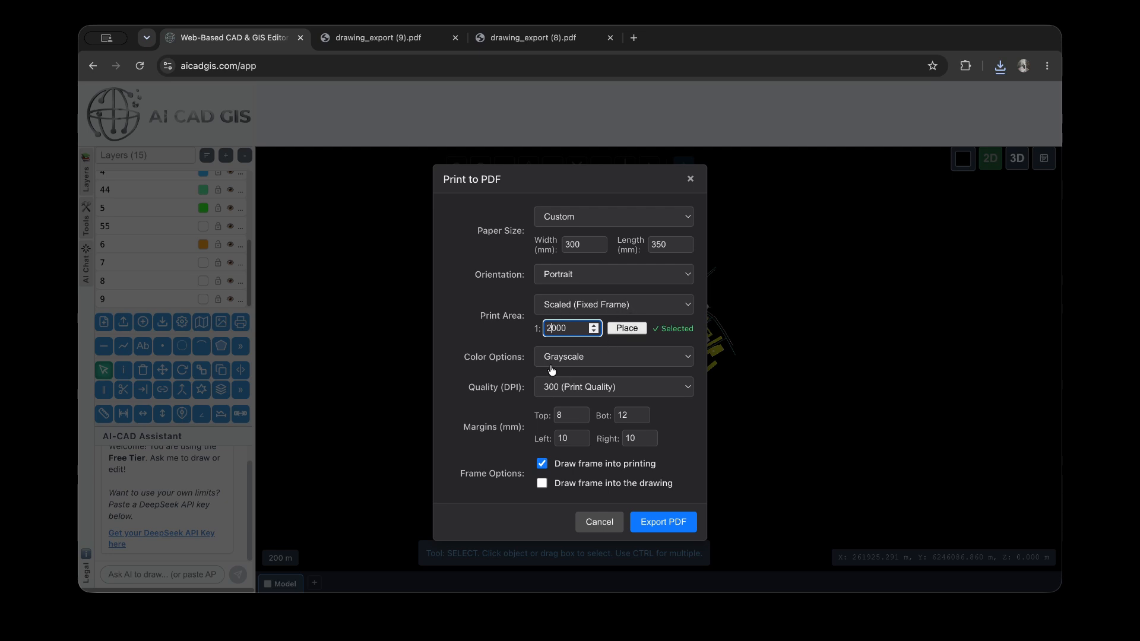
pyautogui.click(613, 363)
pyautogui.click(612, 373)
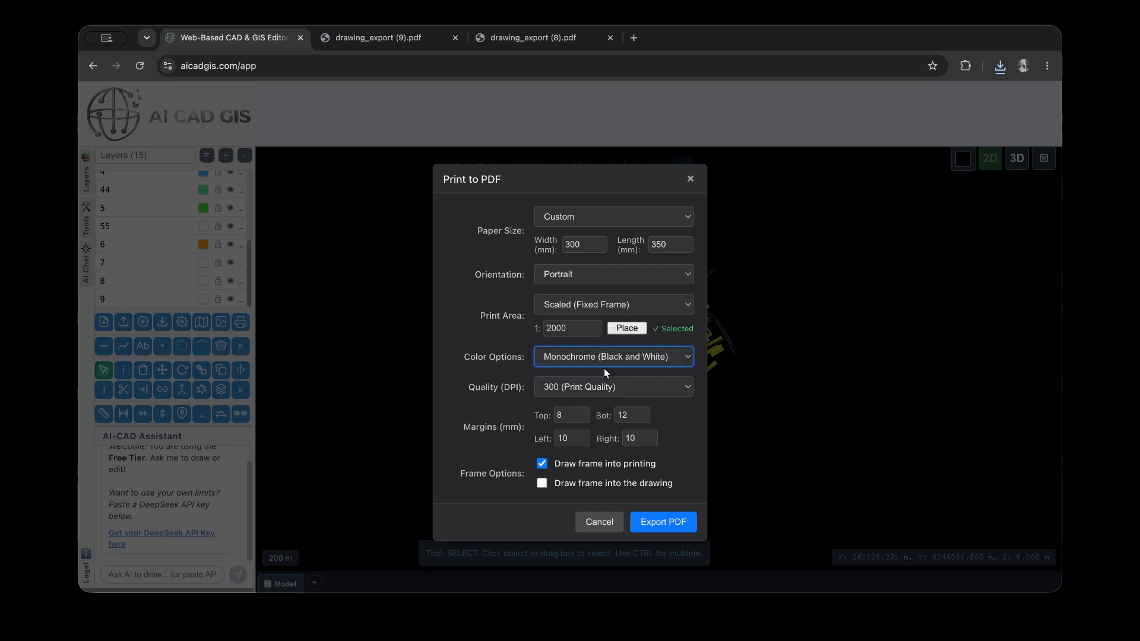
# Place the scaled frame around the map from its southwest corner, rotated slightly clockwise
pyautogui.click(627, 327)
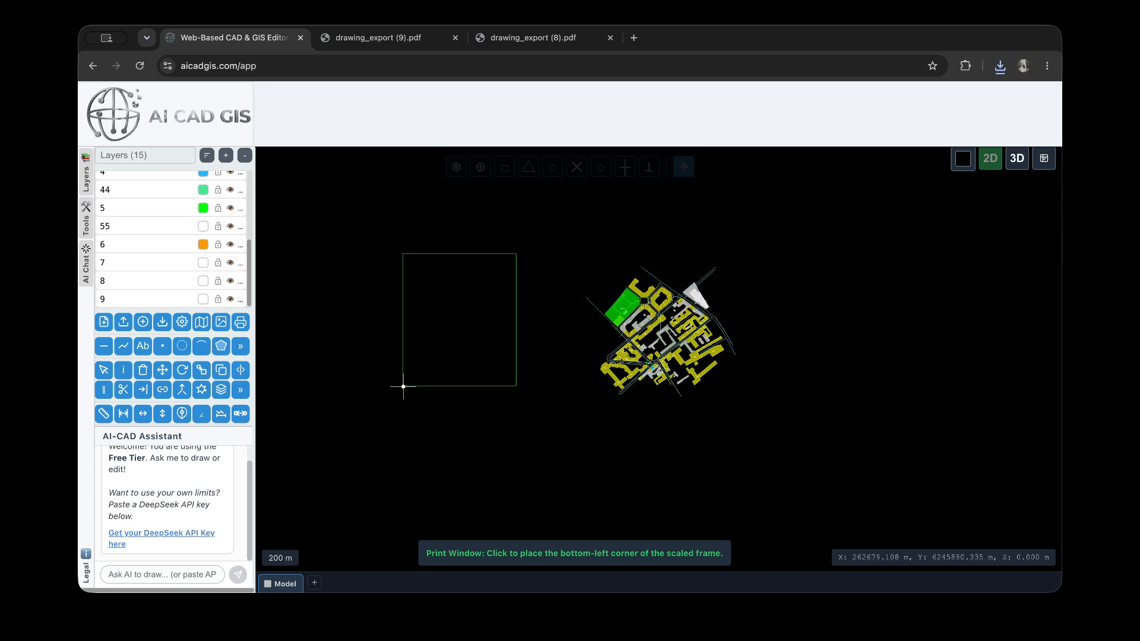
pyautogui.click(597, 399)
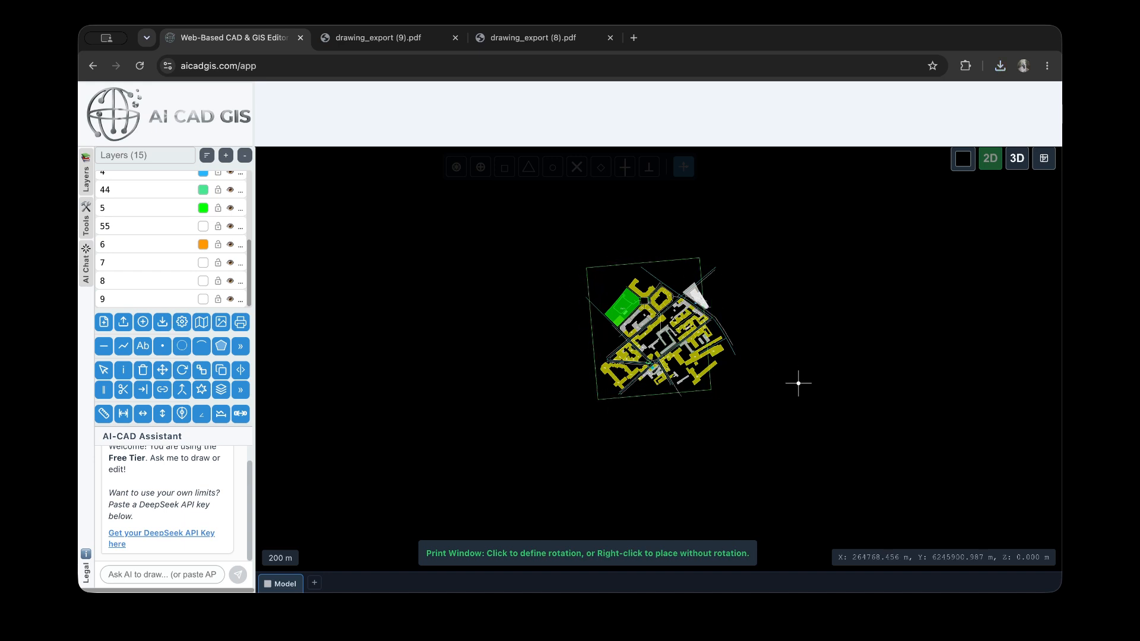
pyautogui.click(802, 426)
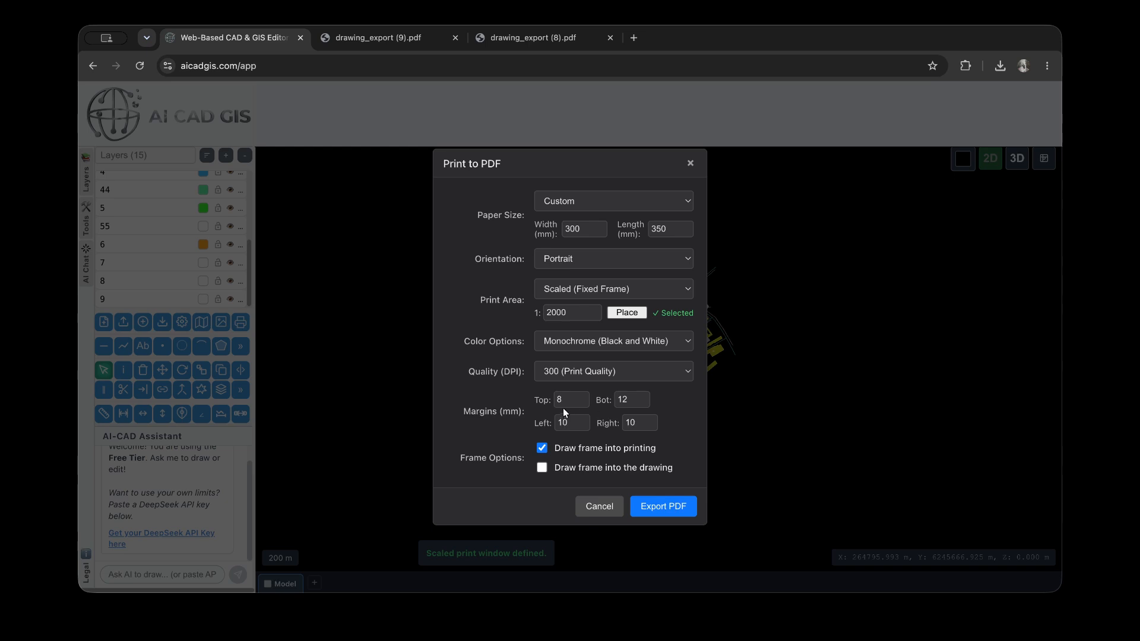
# Set the top and bottom margins to 10 mm and draw the frame into the drawing but not into the printing
pyautogui.doubleClick(582, 404)
pyautogui.doubleClick(642, 405)
pyautogui.click(543, 468)
pyautogui.click(542, 448)
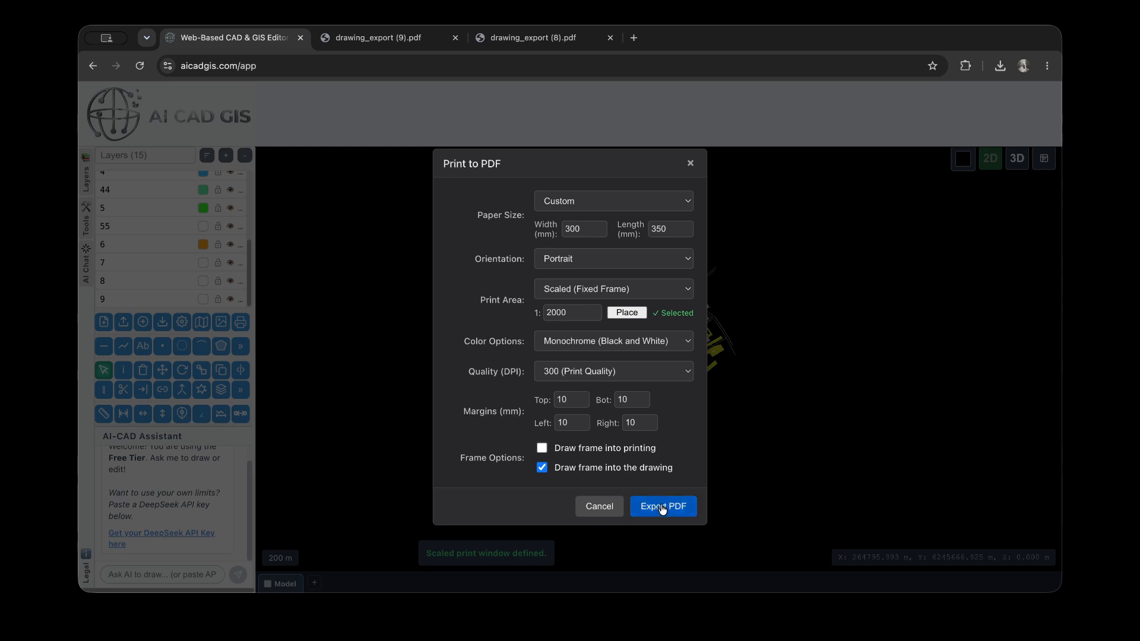
# Export the PDF and open the exported file to review the whole page
pyautogui.click(662, 508)
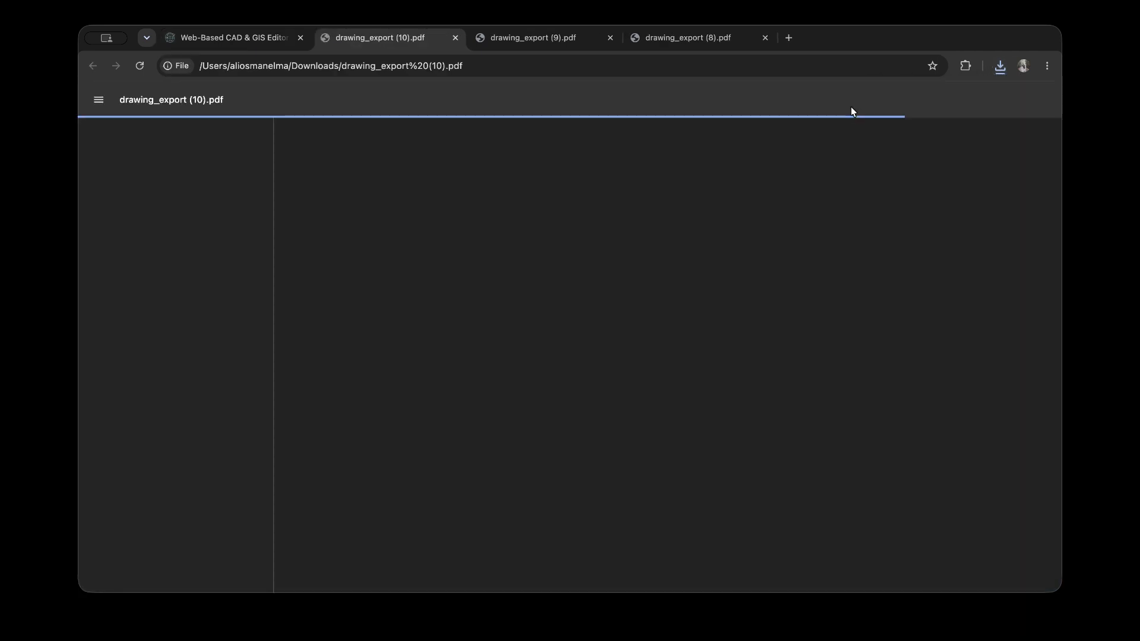
pyautogui.click(879, 99)
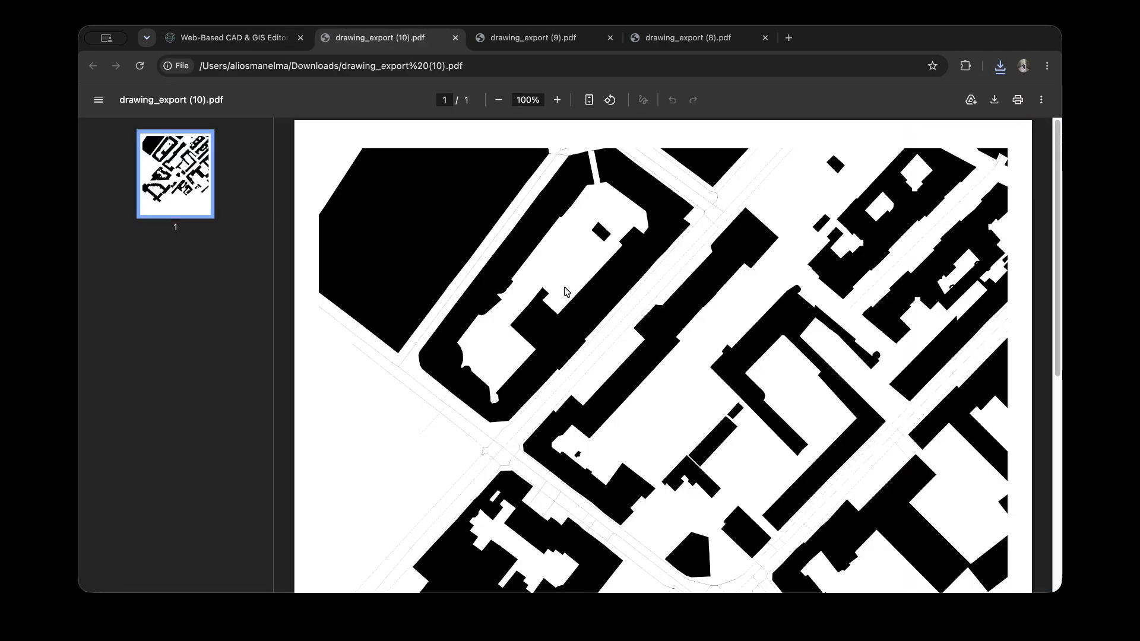
pyautogui.scroll(-5, 575, 284)
pyautogui.scroll(5, 594, 416)
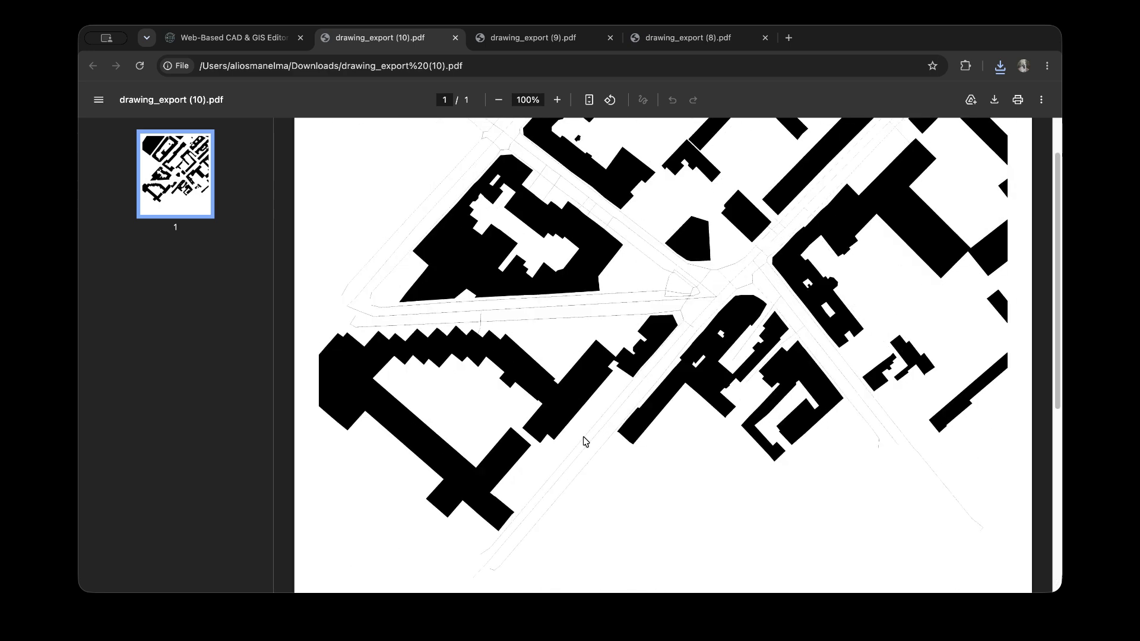
pyautogui.scroll(2, 609, 332)
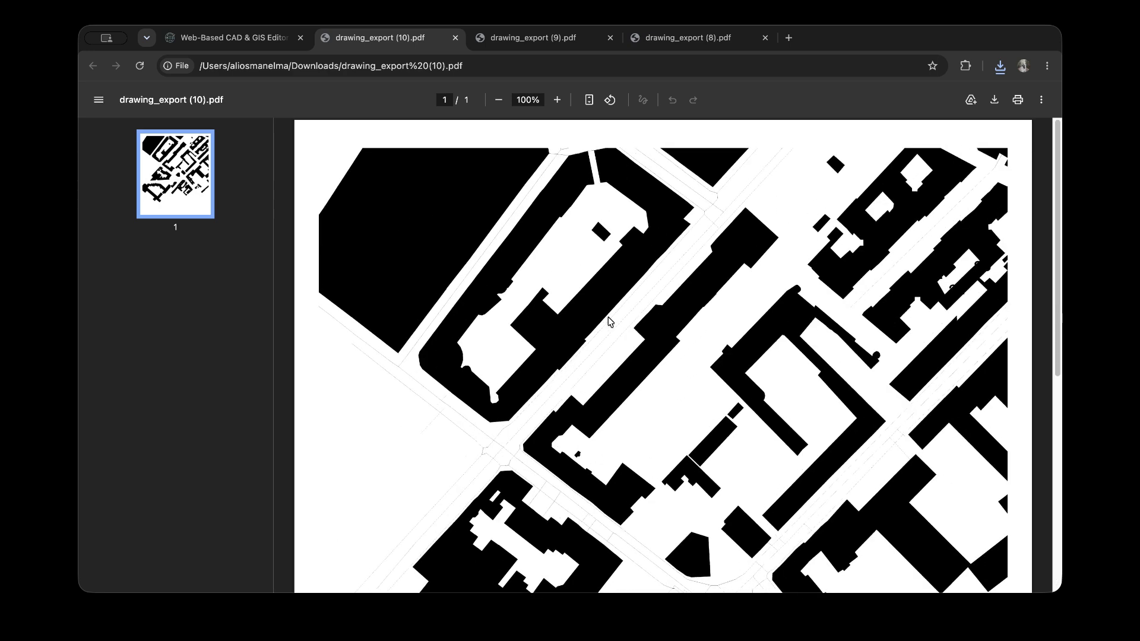
pyautogui.scroll(-5, 609, 321)
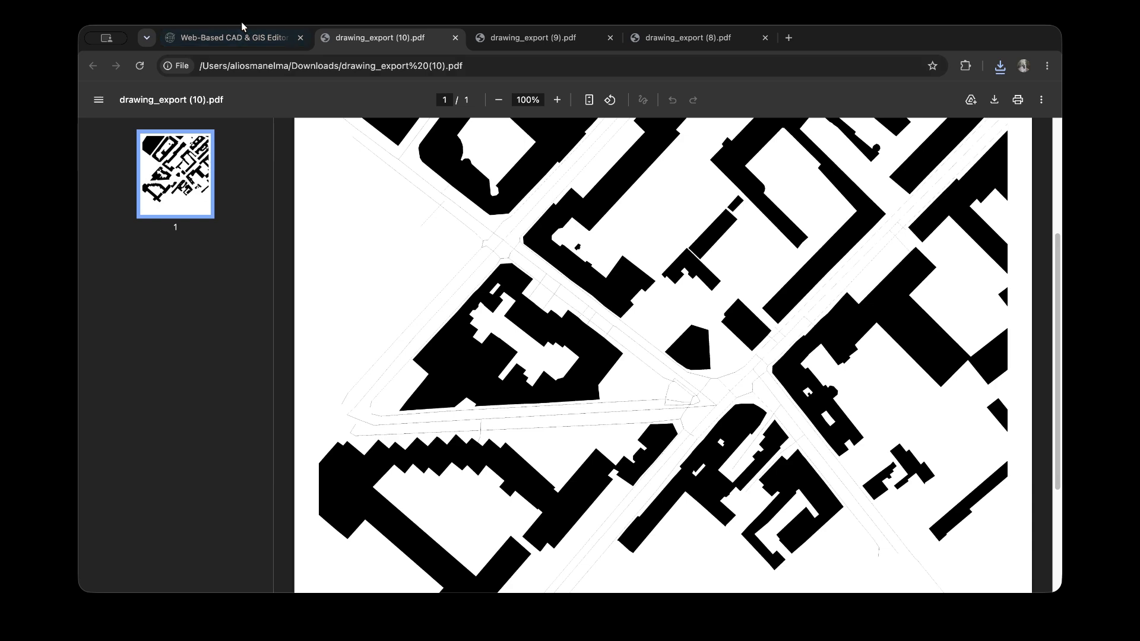
# Compare the framed map in the drawing editor with the exported monochrome PDF, viewing the PDF at 80%
pyautogui.click(243, 39)
pyautogui.scroll(4, 693, 369)
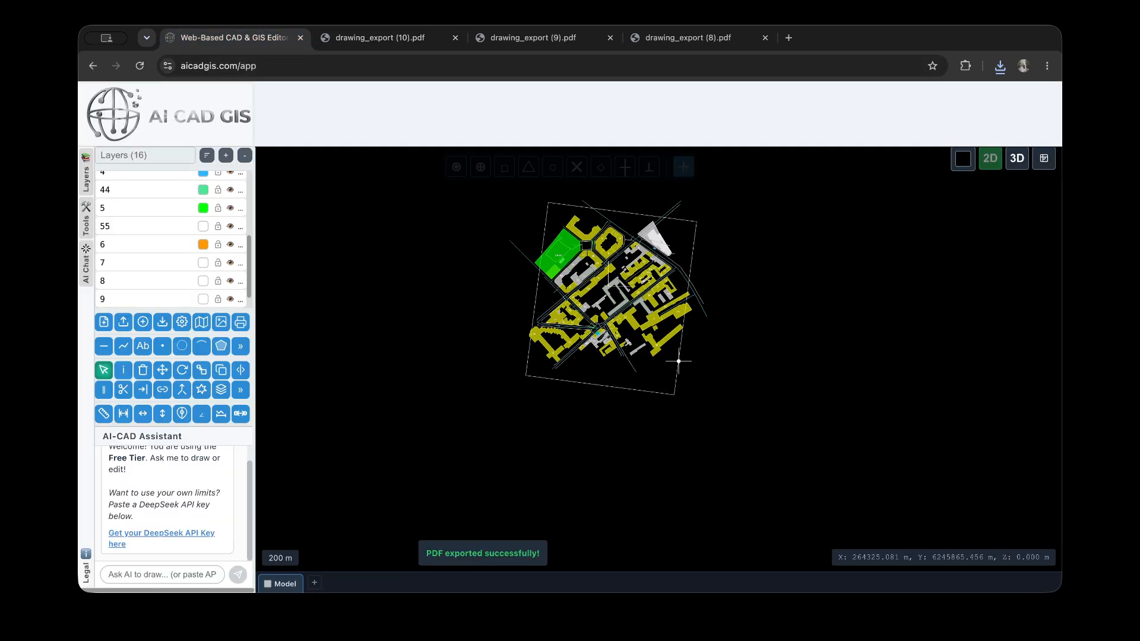
pyautogui.scroll(5, 155, 224)
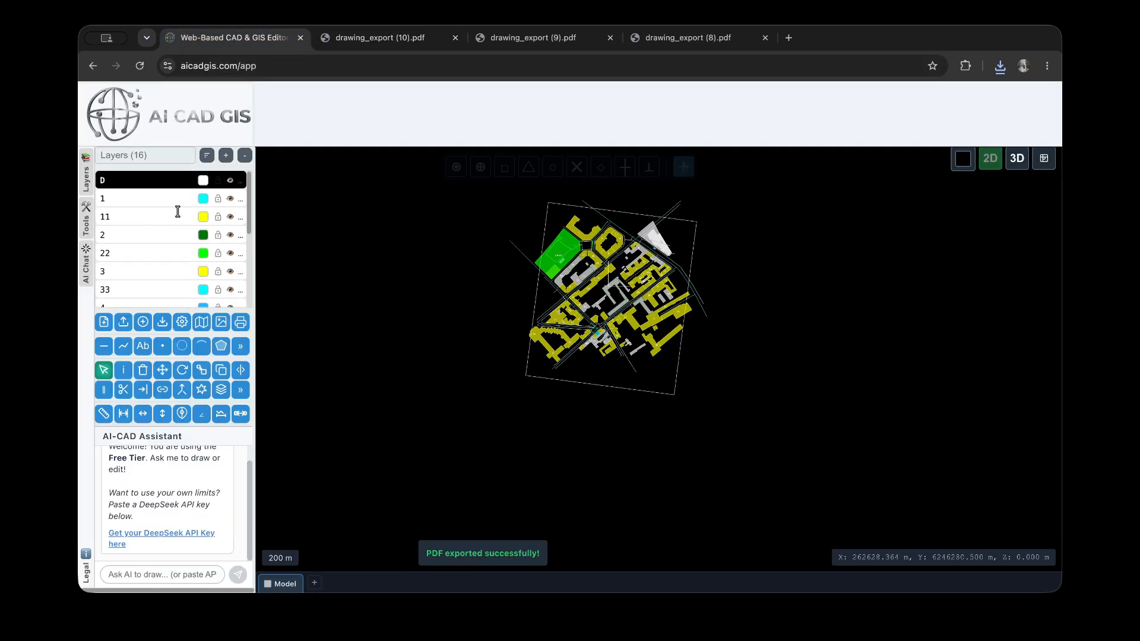
pyautogui.click(391, 38)
pyautogui.scroll(-5, 419, 266)
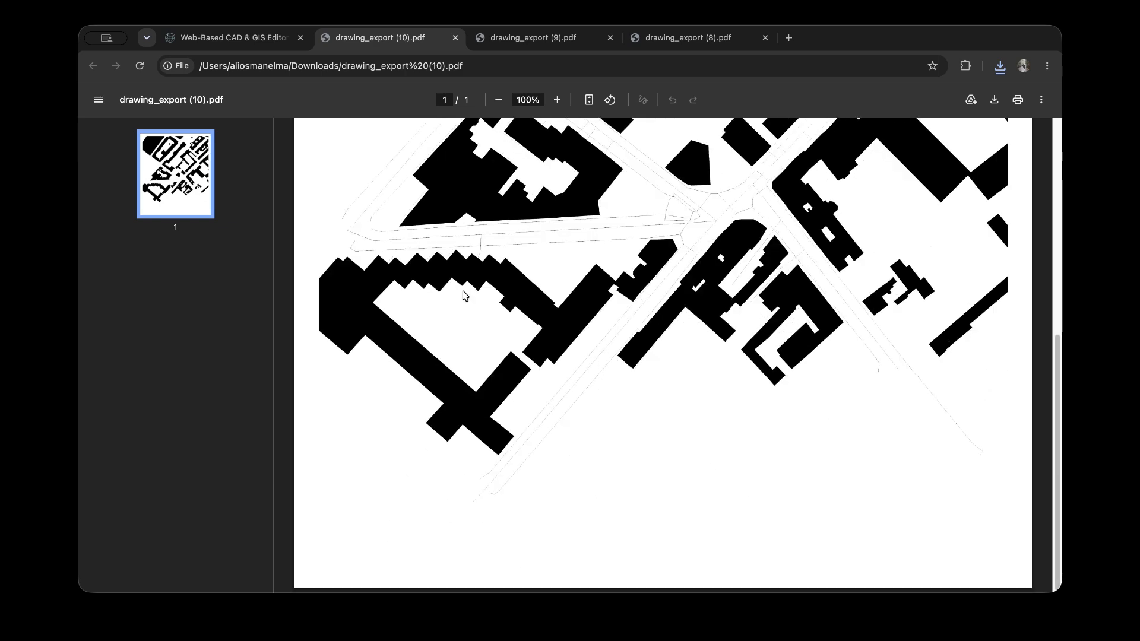
pyautogui.scroll(3, 491, 302)
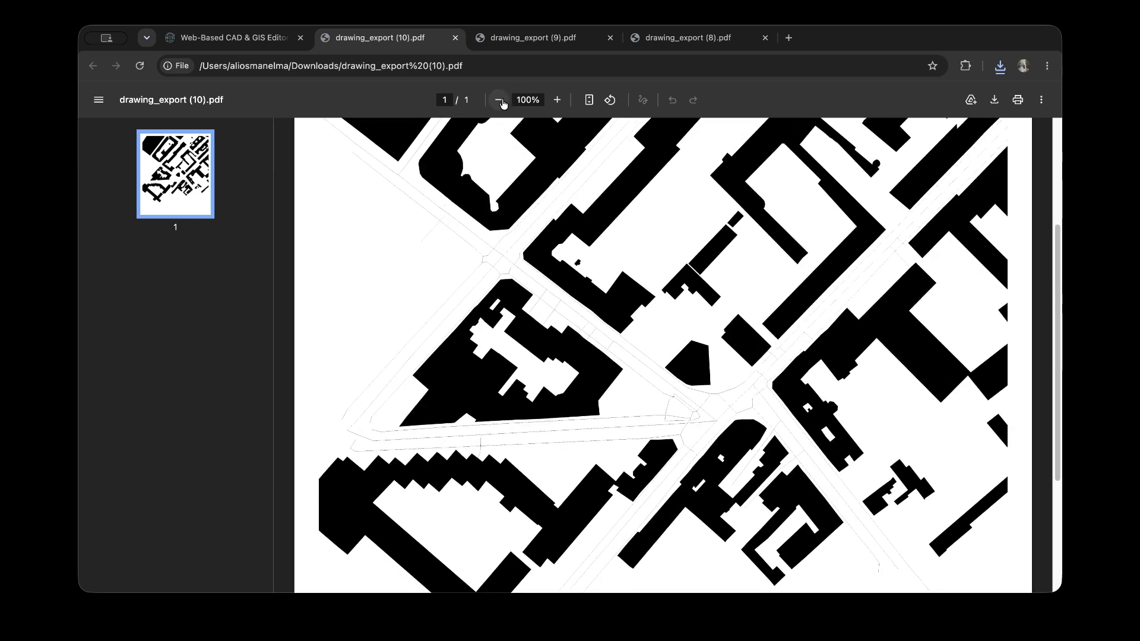
pyautogui.click(500, 100)
pyautogui.click(499, 99)
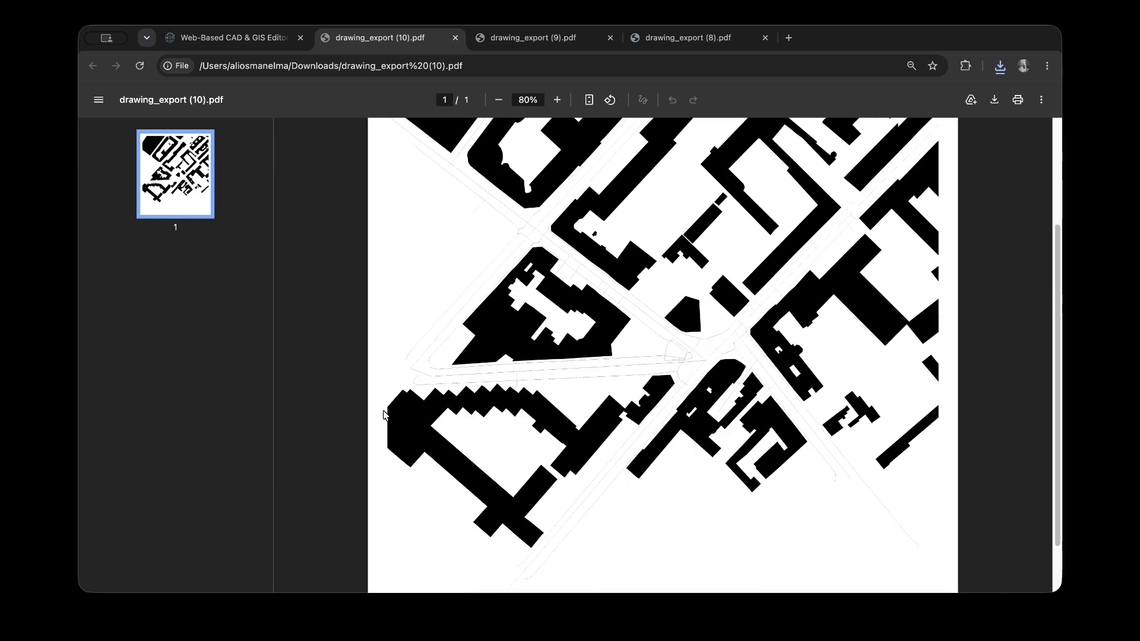
# Return to the drawing editor and delete the rotated frame around the map
pyautogui.click(285, 36)
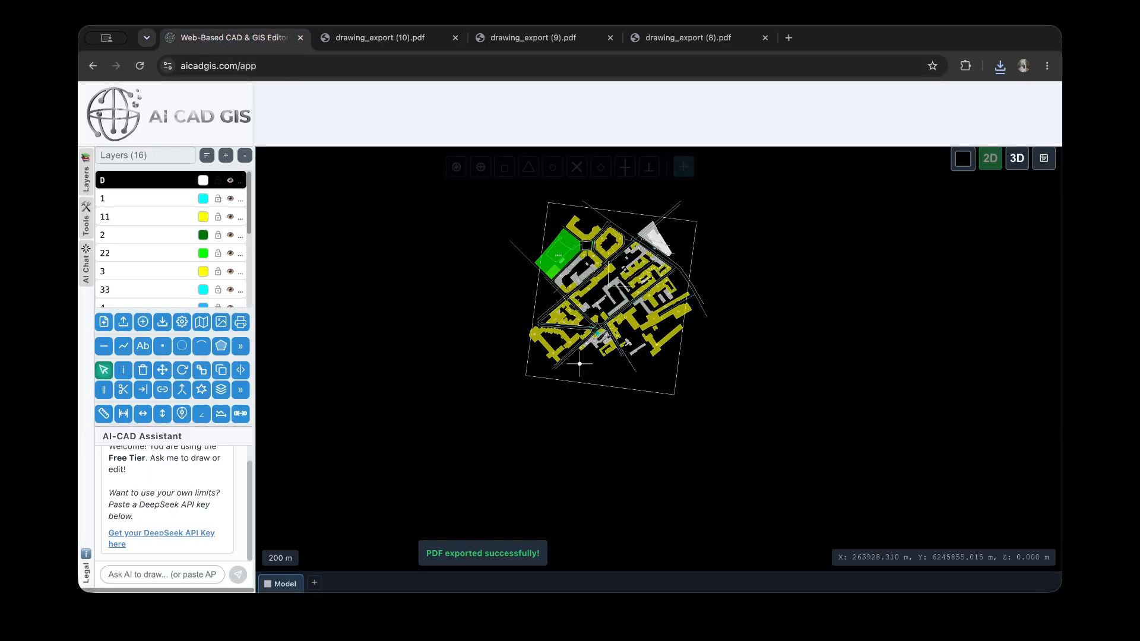
pyautogui.click(585, 382)
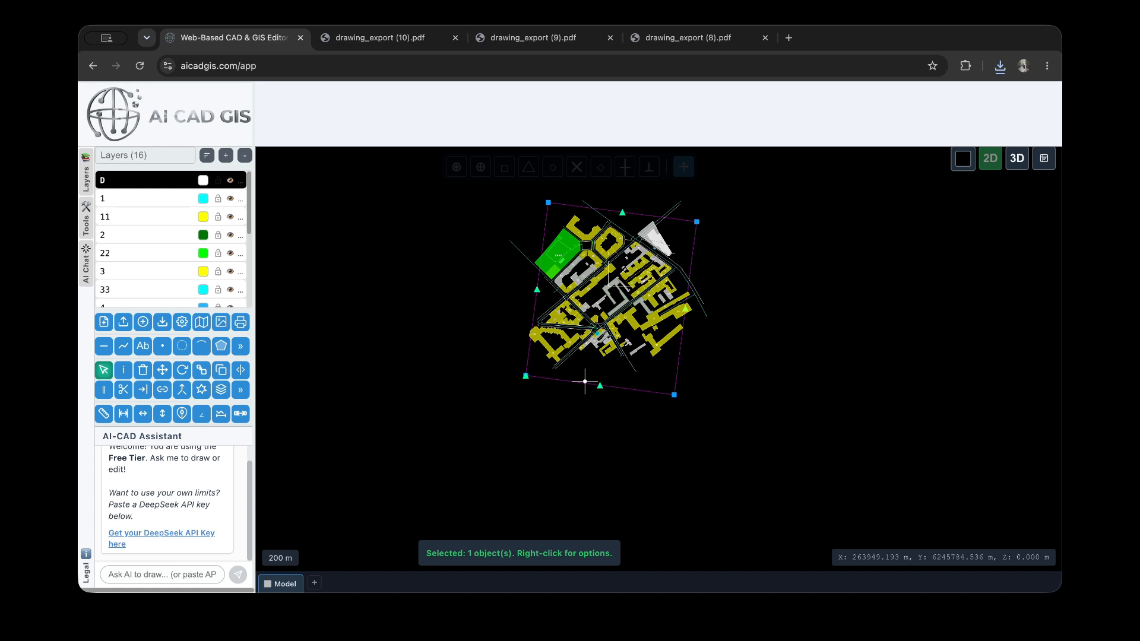
pyautogui.press('Delete')
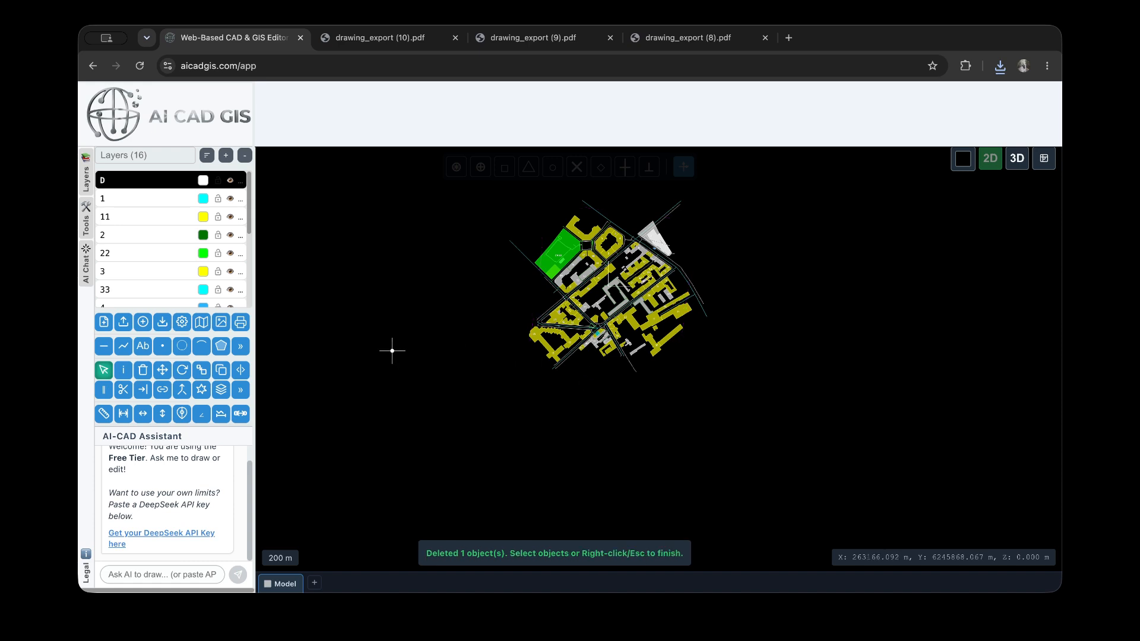
pyautogui.click(240, 322)
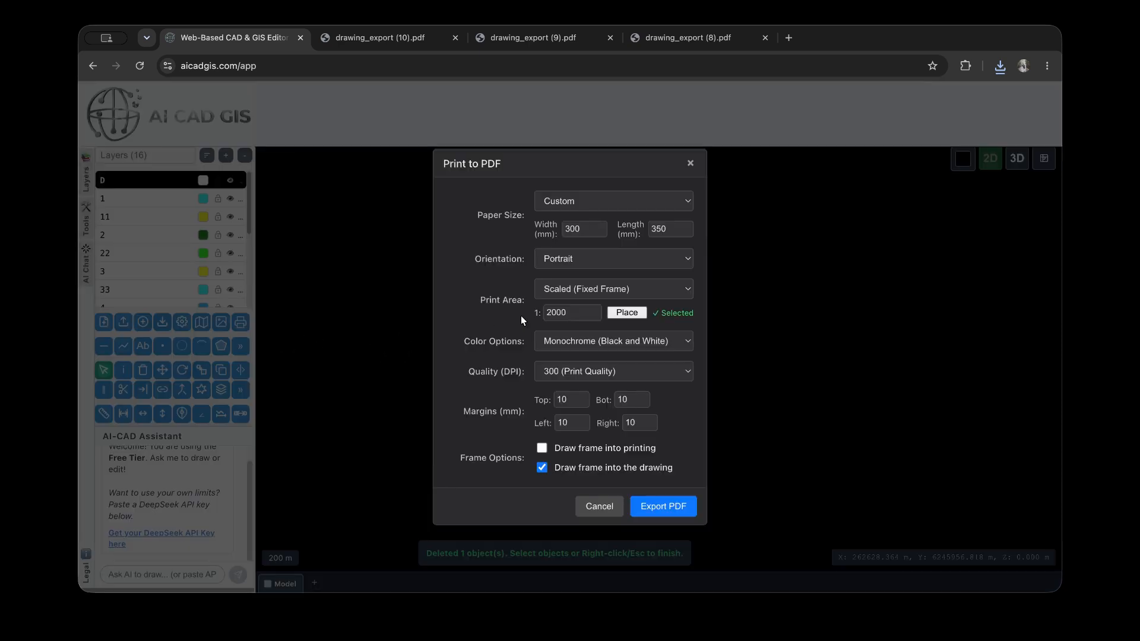
pyautogui.click(622, 294)
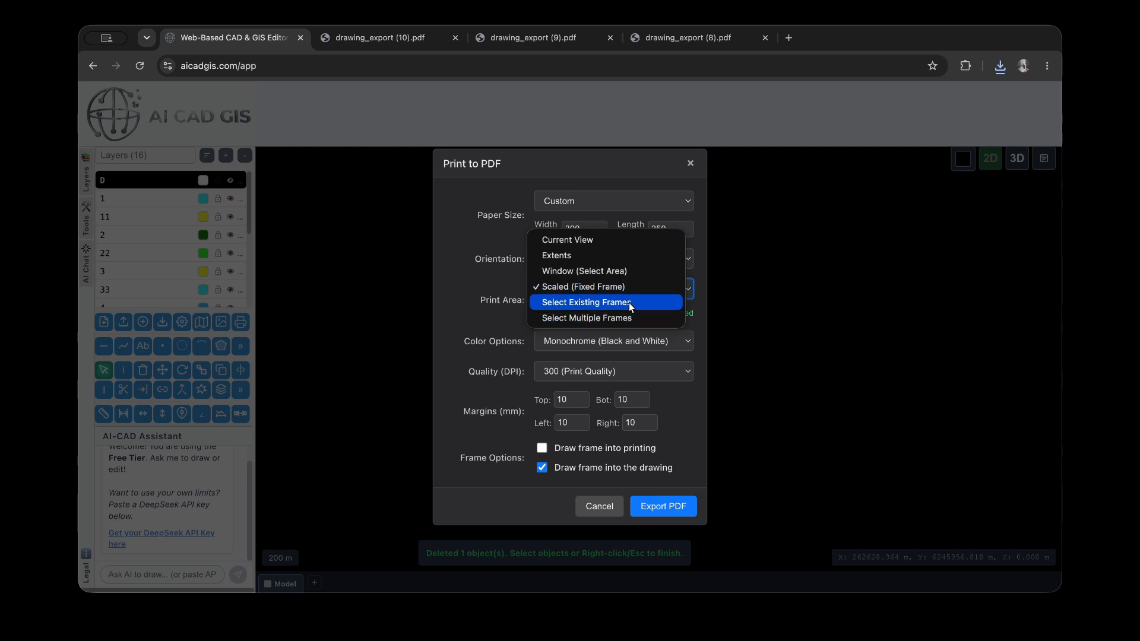
pyautogui.click(459, 316)
pyautogui.click(598, 513)
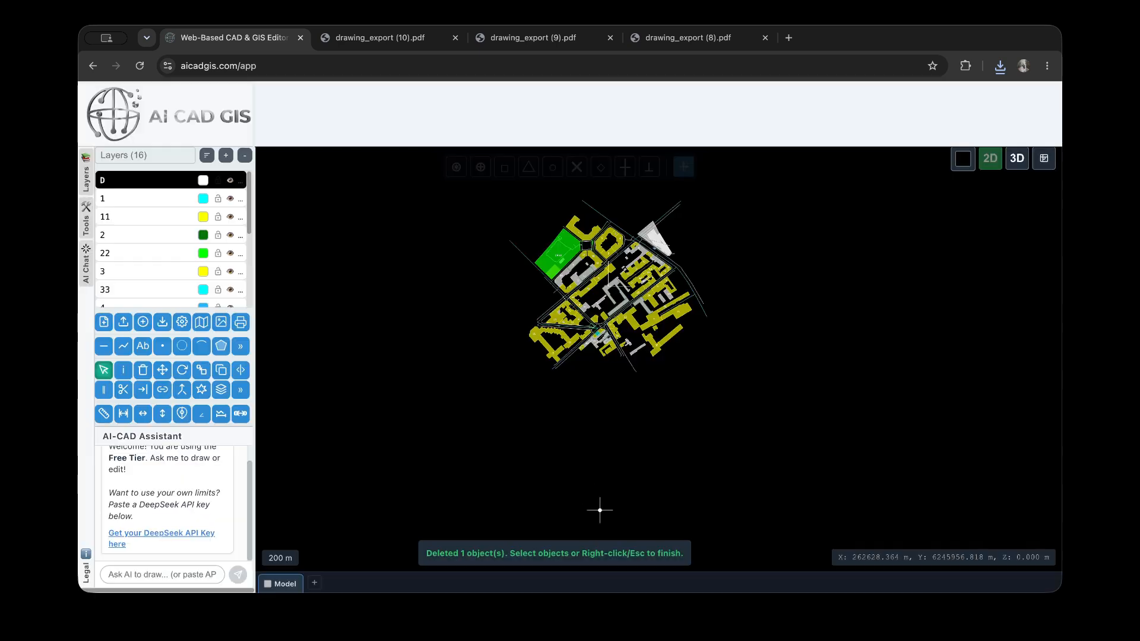
# Start a rectangular frame and set both its ID and its name to "print 1"
pyautogui.moveTo(248, 354)
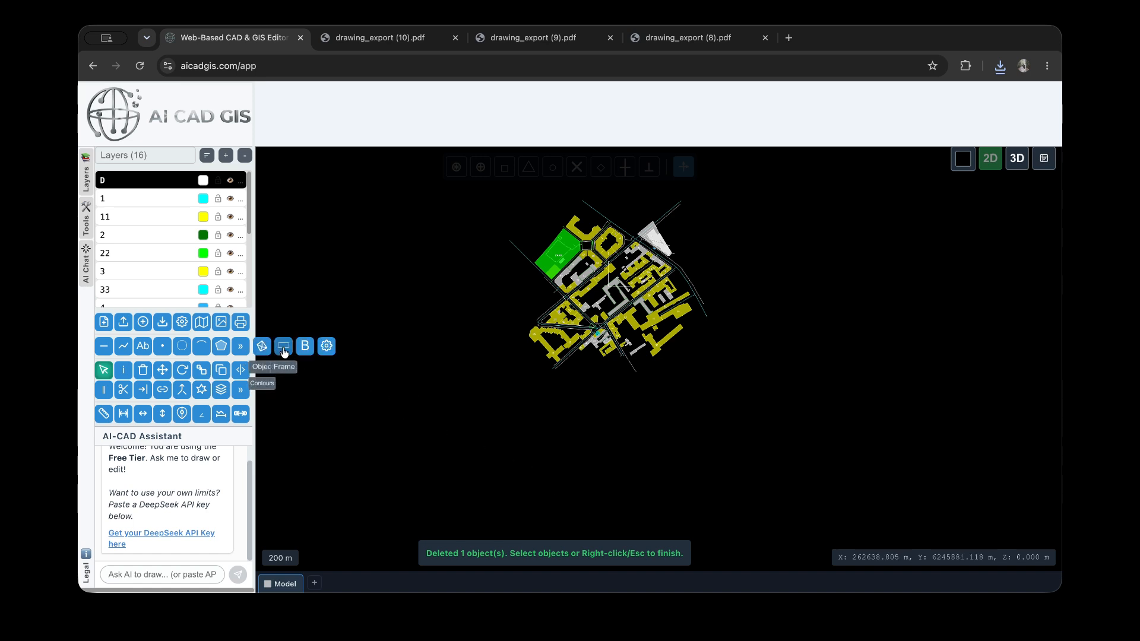
pyautogui.click(284, 352)
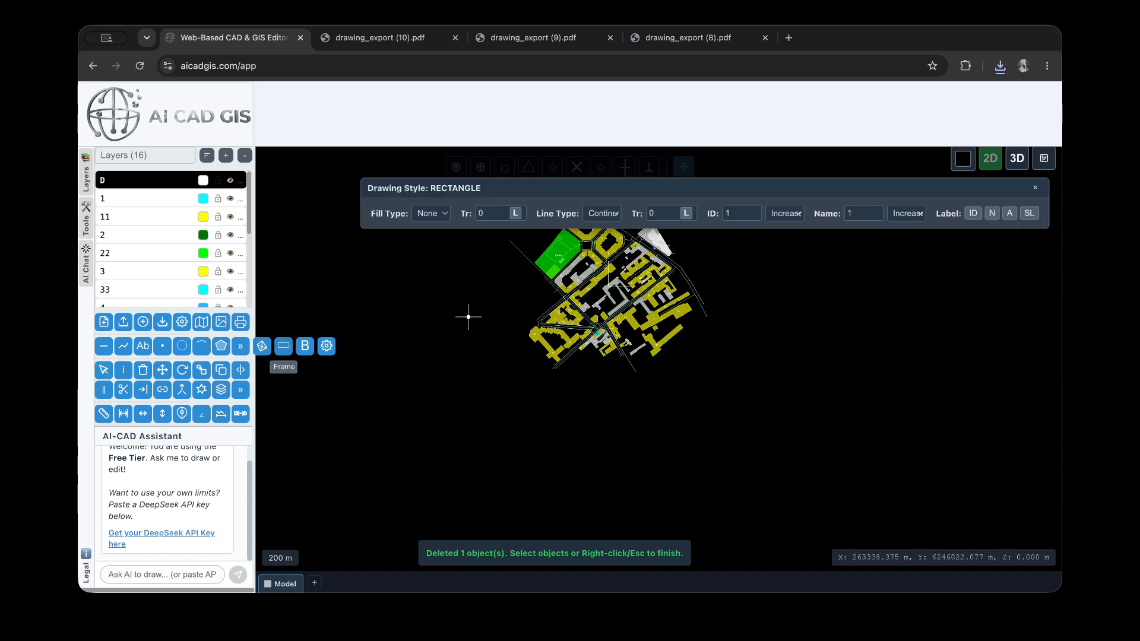
pyautogui.scroll(-3, 486, 454)
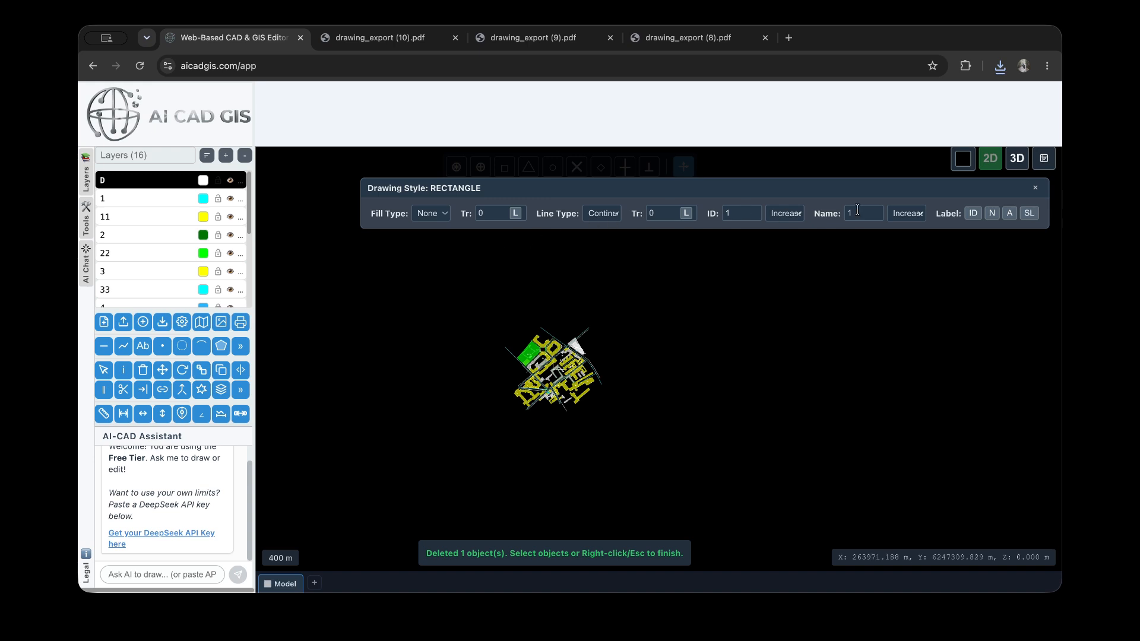
pyautogui.click(745, 214)
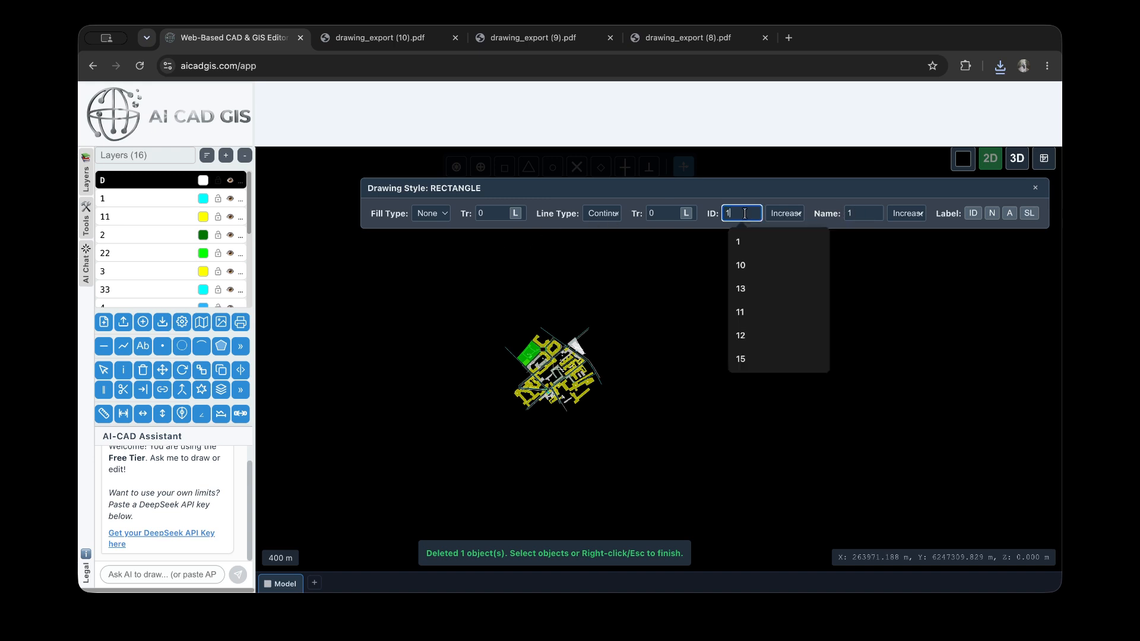
pyautogui.write('print')
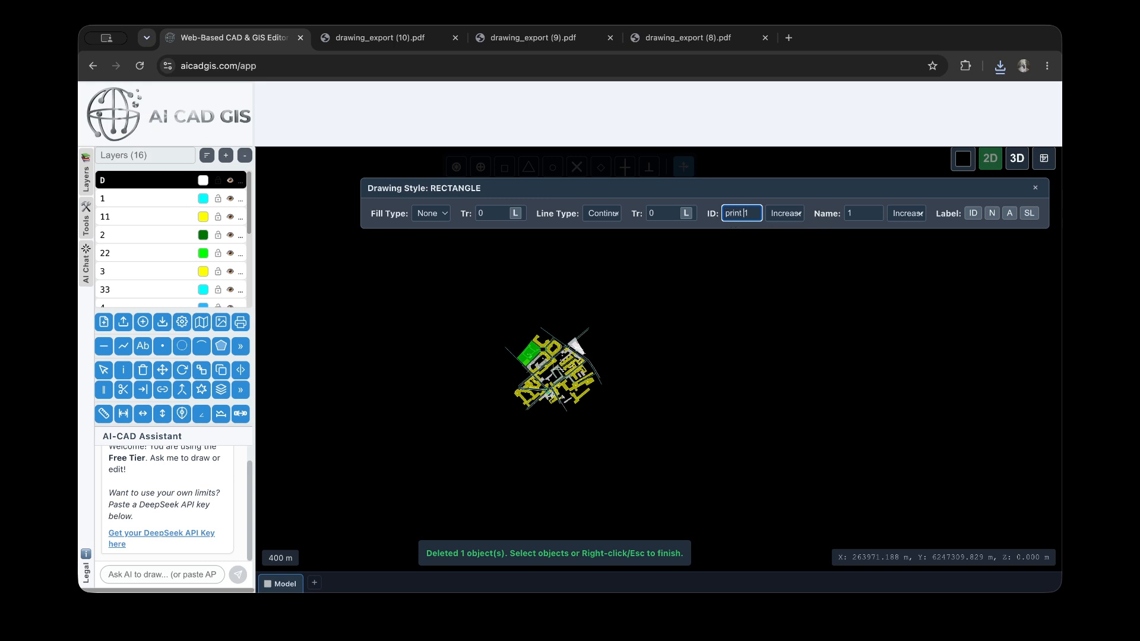
pyautogui.click(848, 216)
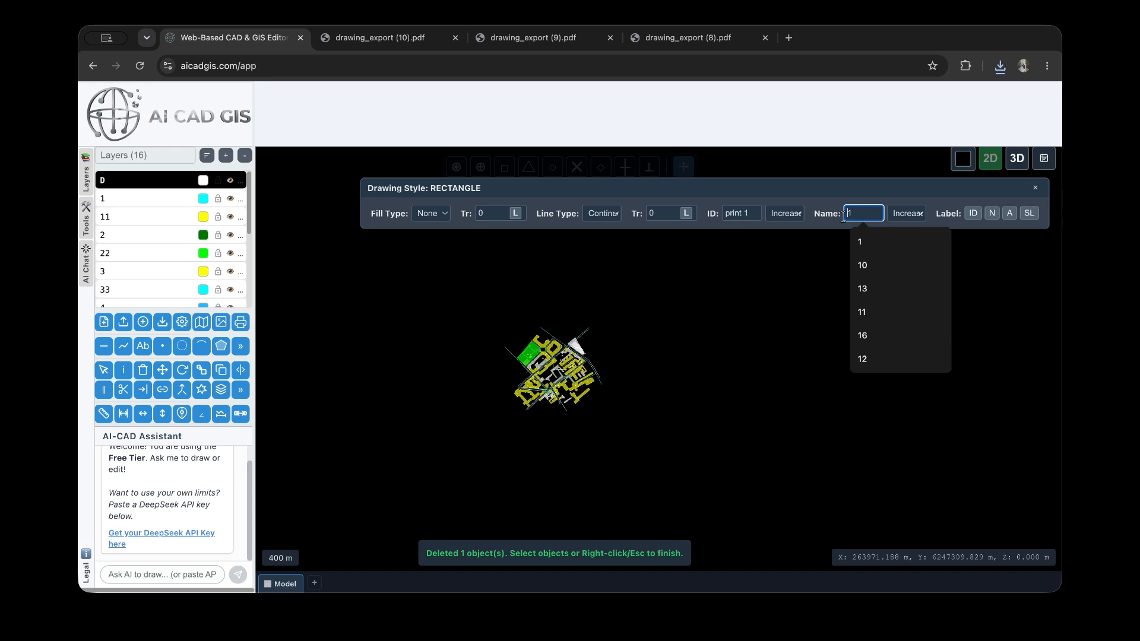
pyautogui.write('print')
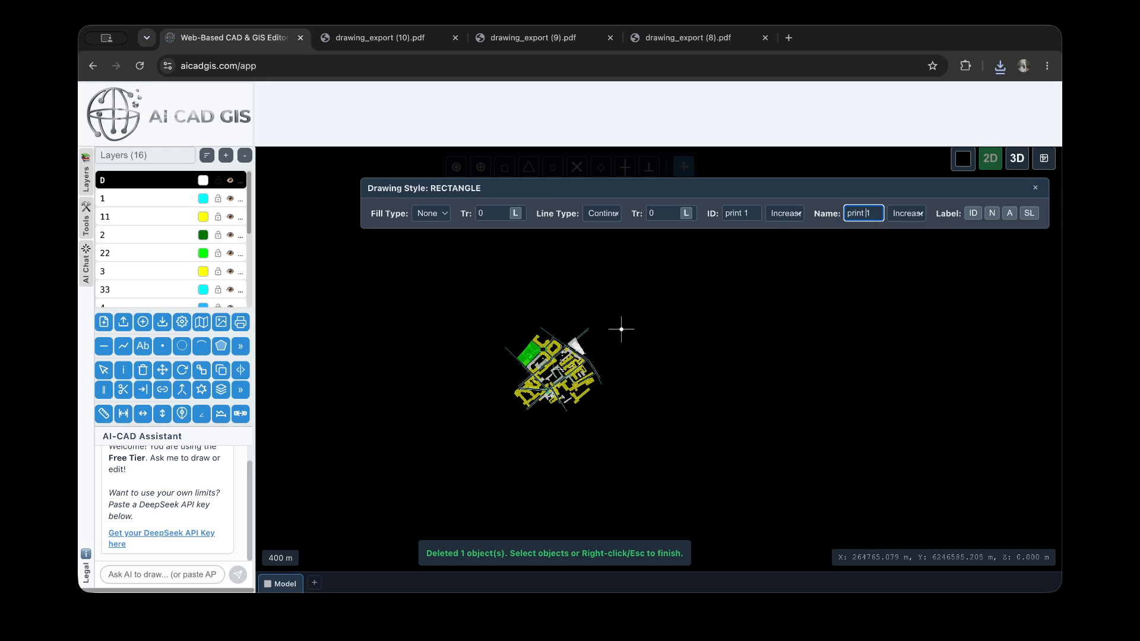
# Draw a small frame just outside the southwest corner of the map, rotated to align with the streets
pyautogui.scroll(5, 499, 397)
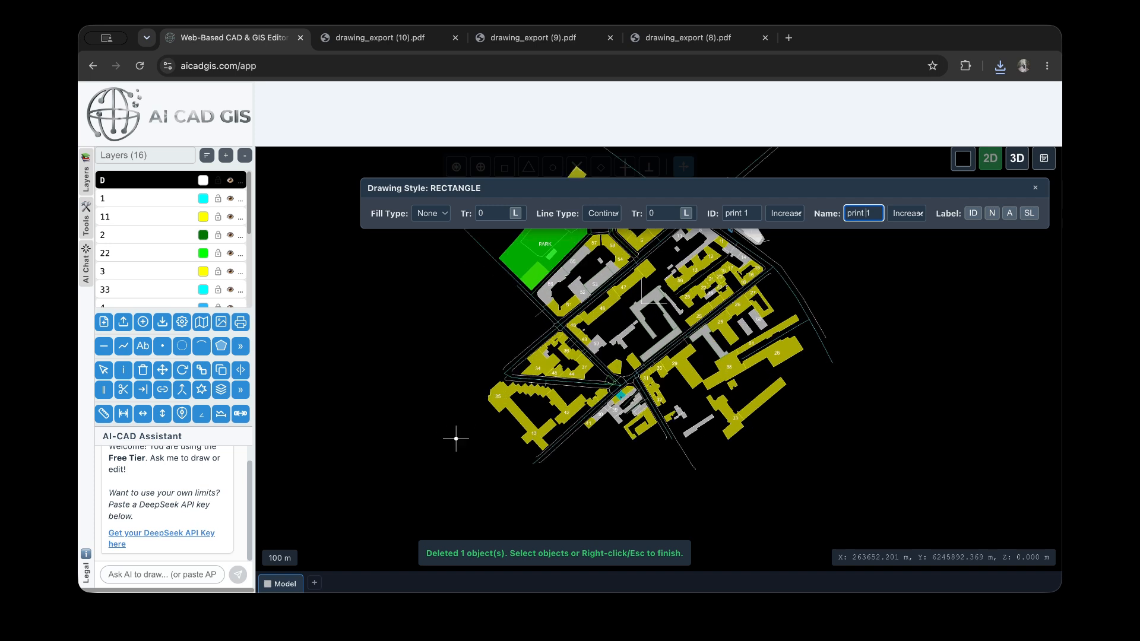
pyautogui.click(523, 479)
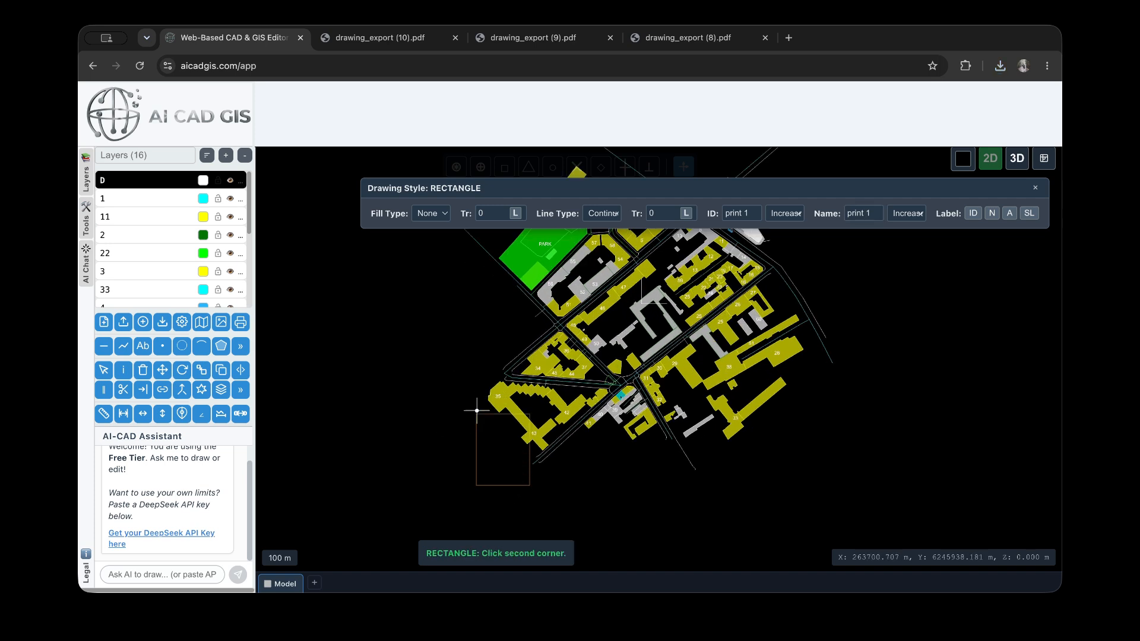
pyautogui.click(466, 395)
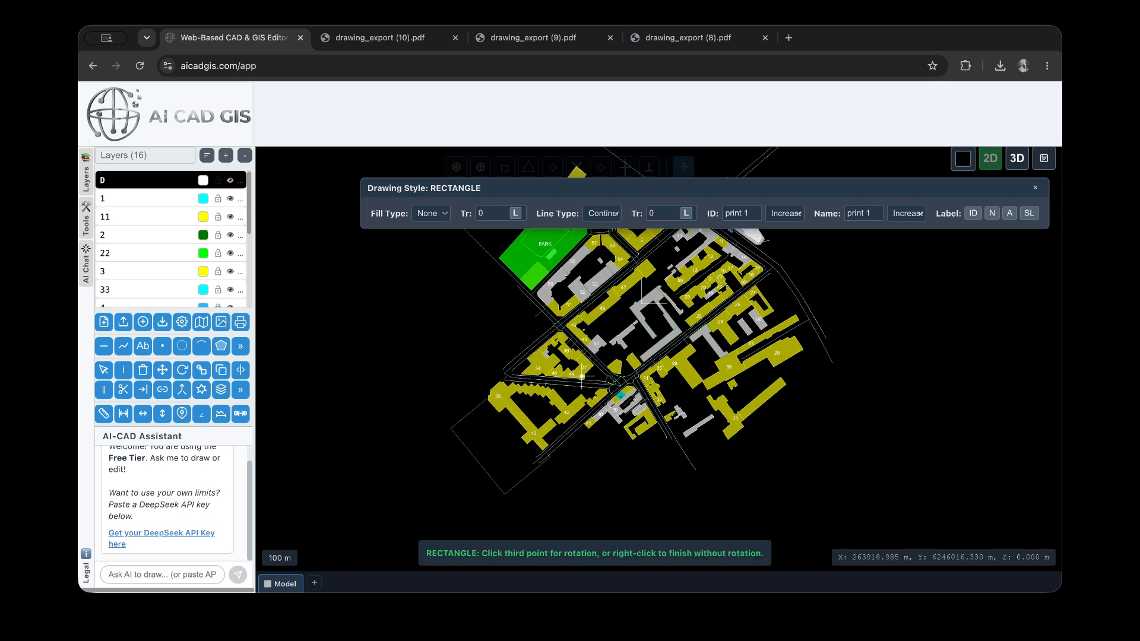
pyautogui.rightClick(427, 339)
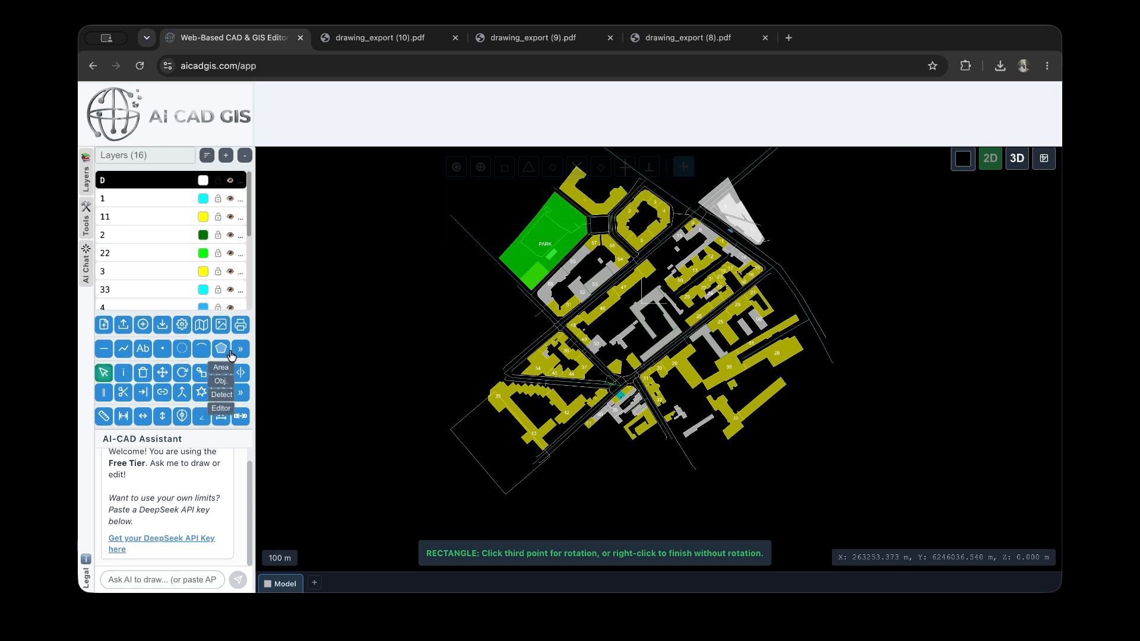
# Move the small rotated frame northeast so that it encloses buildings 35, 42 and 43
pyautogui.click(163, 373)
pyautogui.click(524, 476)
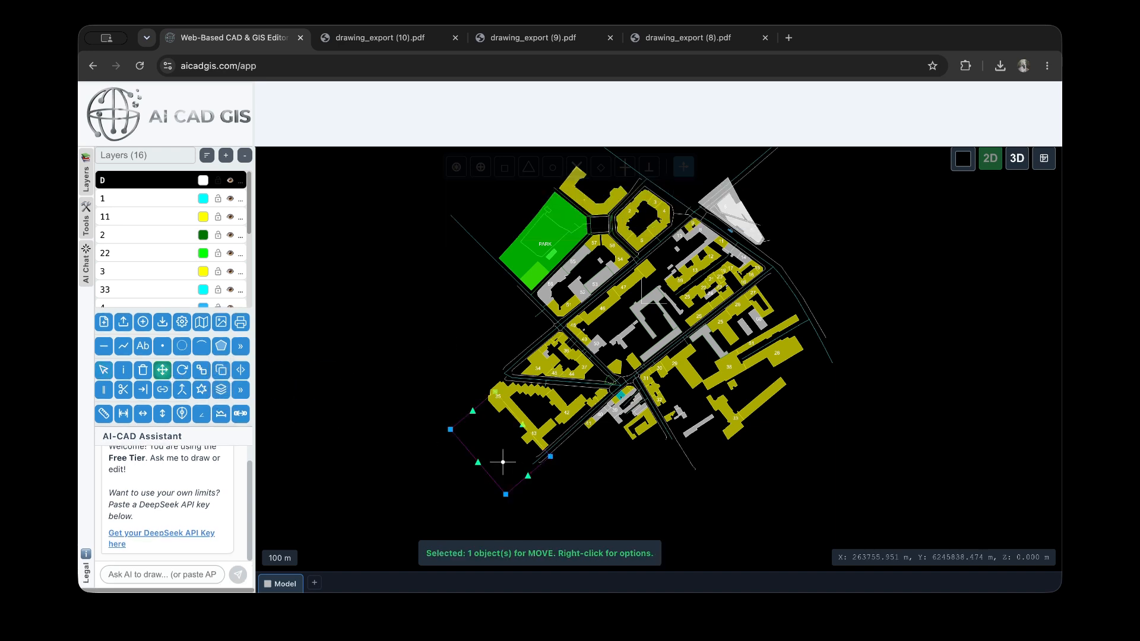
pyautogui.click(506, 439)
pyautogui.click(527, 409)
pyautogui.scroll(5, 527, 409)
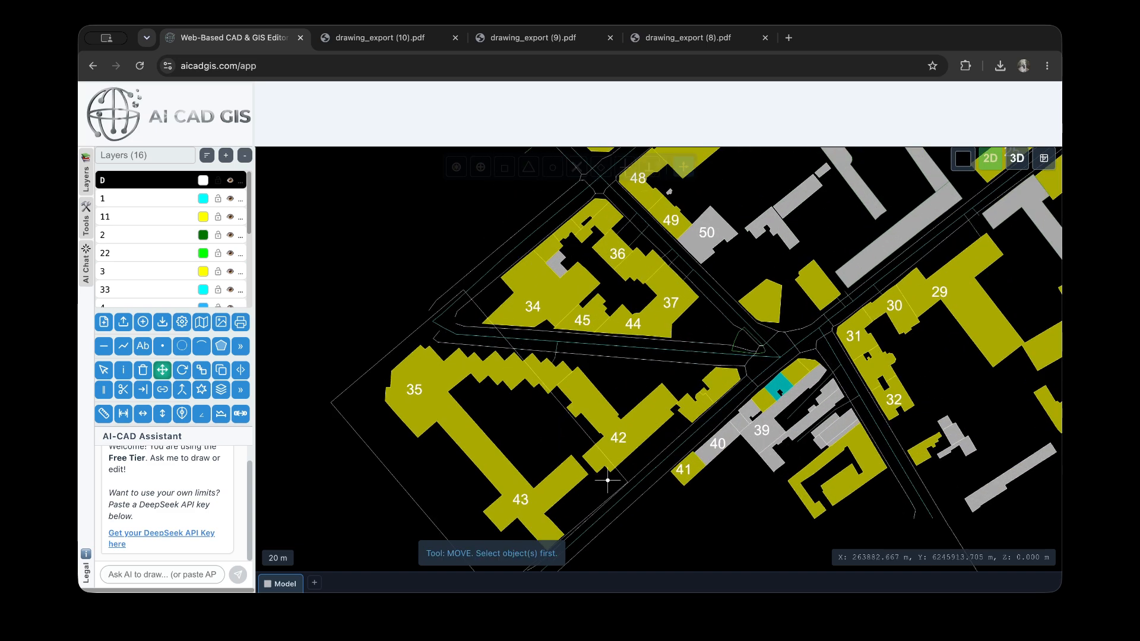
pyautogui.scroll(-3, 419, 365)
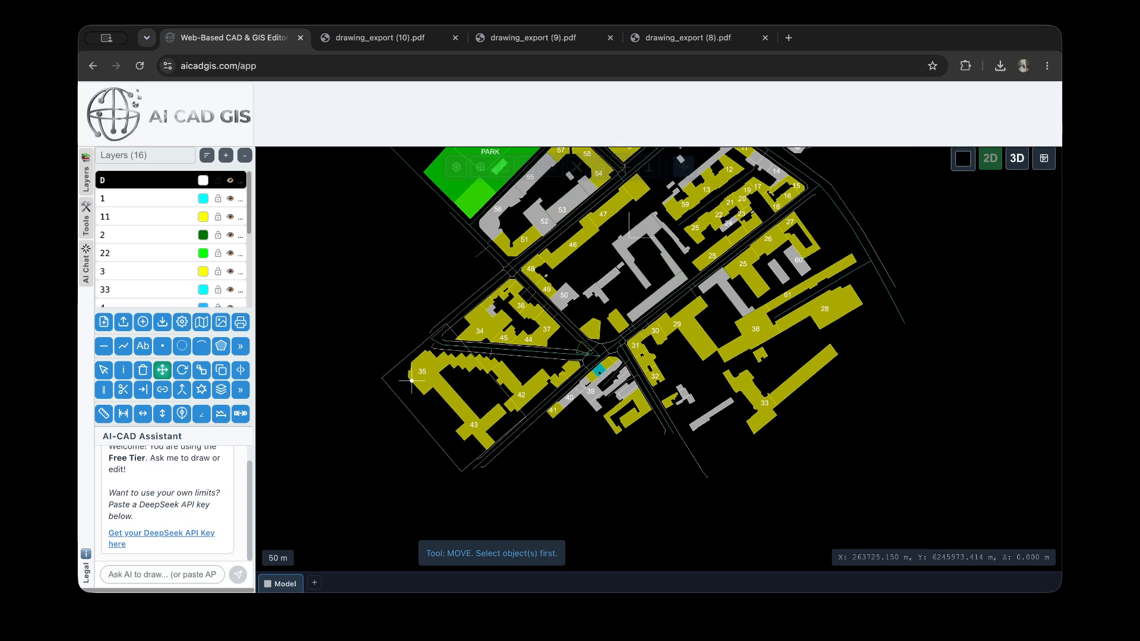
# Draw a second, larger frame without rotation over the eastern part of the map and end the frame tool
pyautogui.click(241, 346)
pyautogui.click(284, 346)
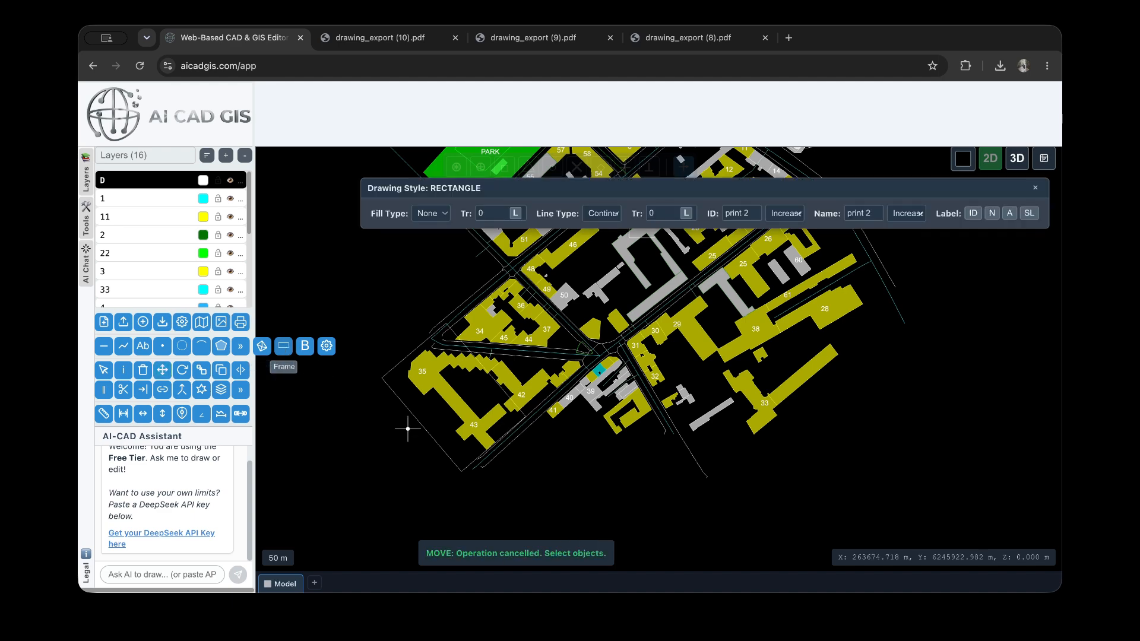
pyautogui.scroll(-2, 449, 448)
pyautogui.click(718, 426)
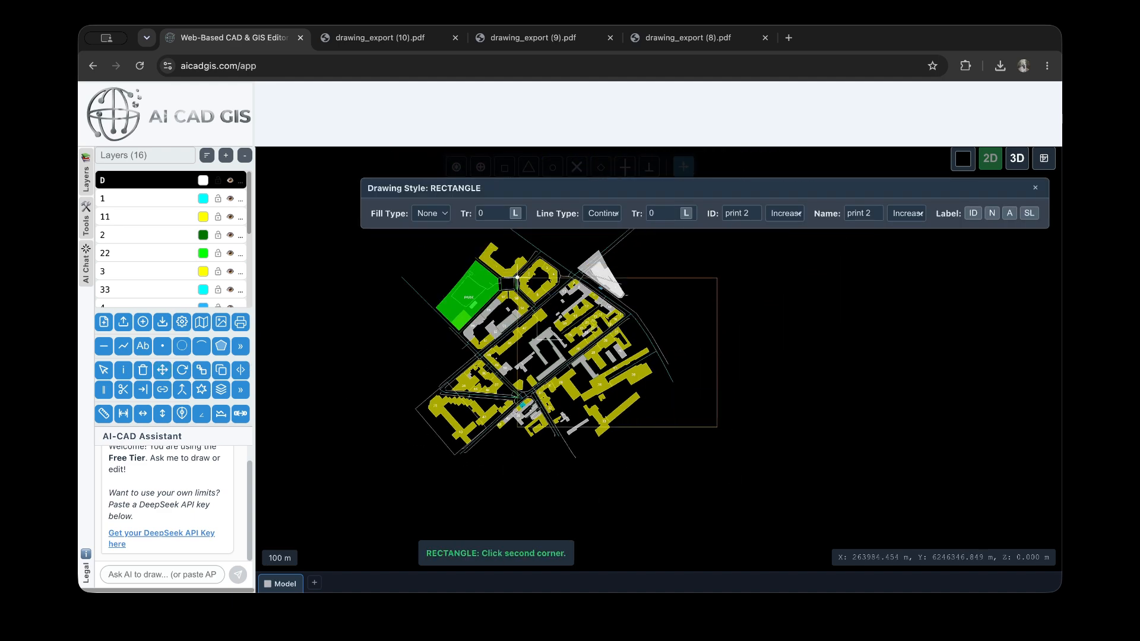
pyautogui.click(522, 260)
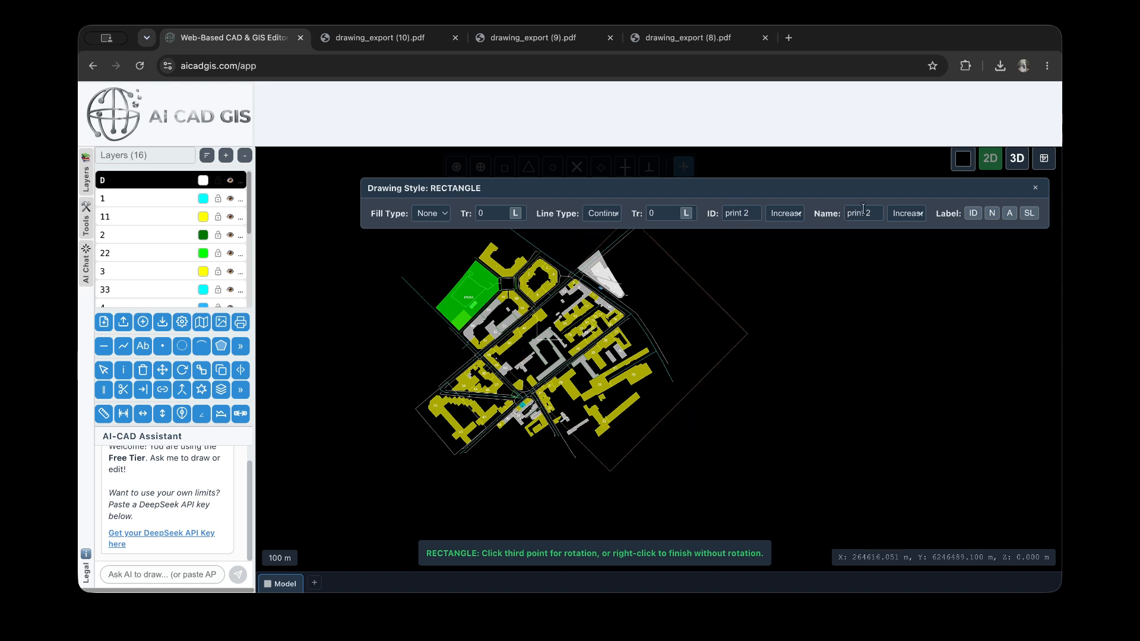
pyautogui.rightClick(821, 365)
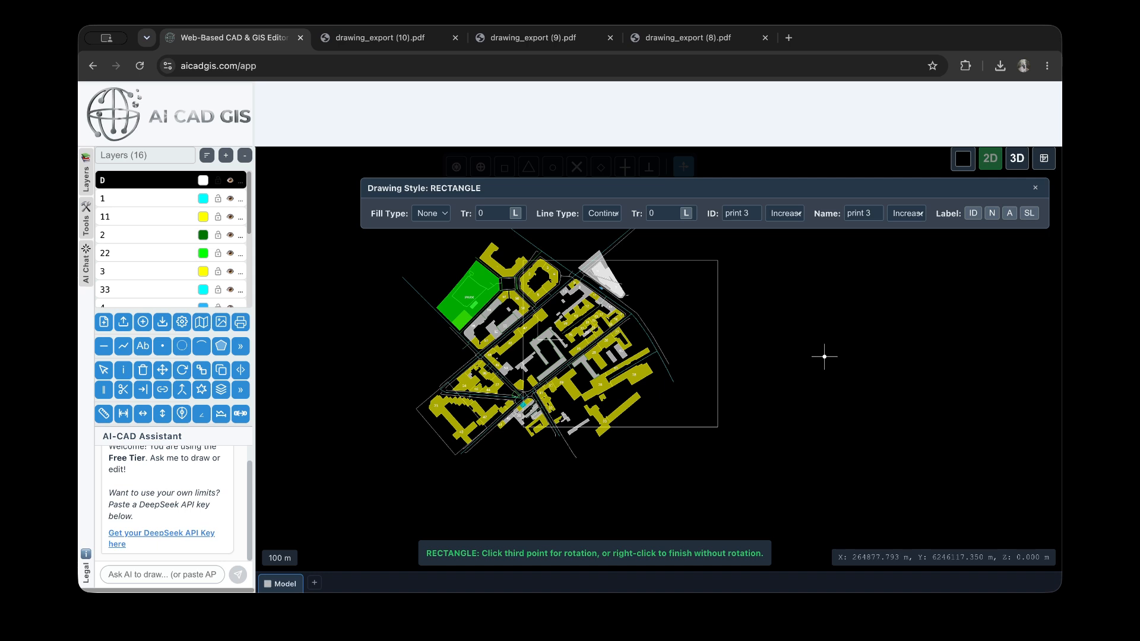
pyautogui.press('Escape')
pyautogui.scroll(-2, 718, 362)
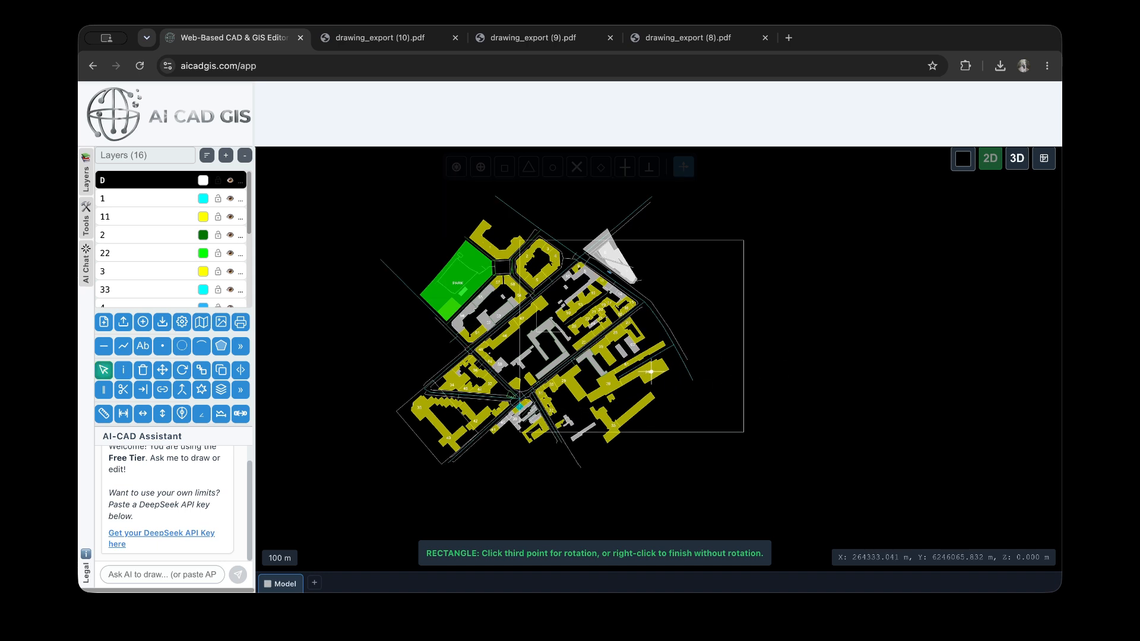
# Set the PDF print area to Select Existing Frames and pick the large unrotated frame on the east side
pyautogui.click(240, 346)
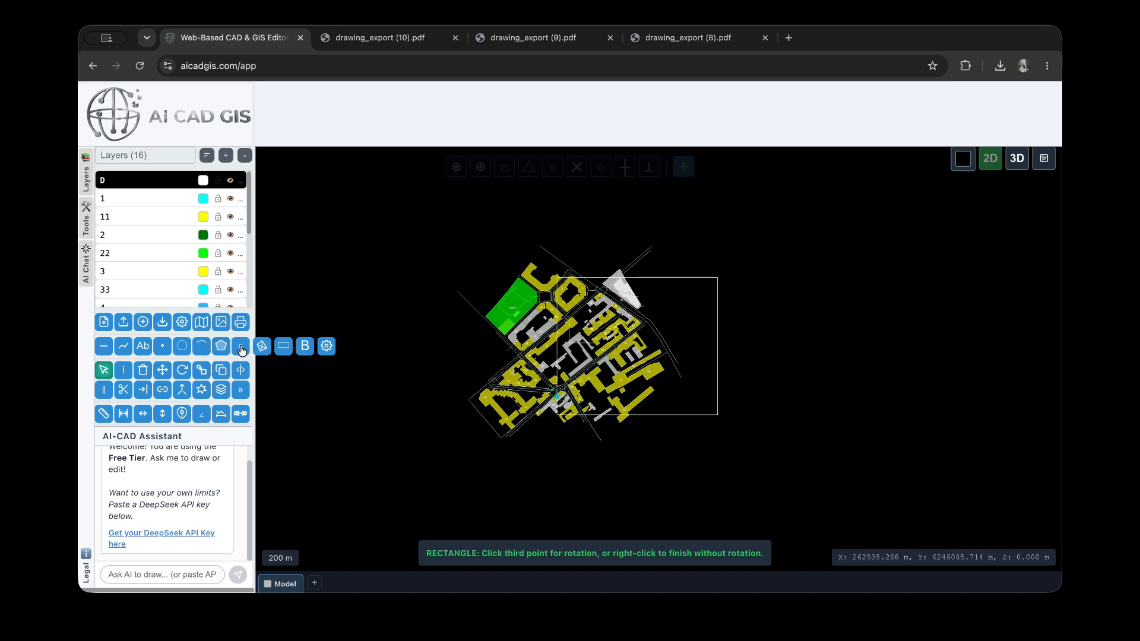
pyautogui.click(241, 322)
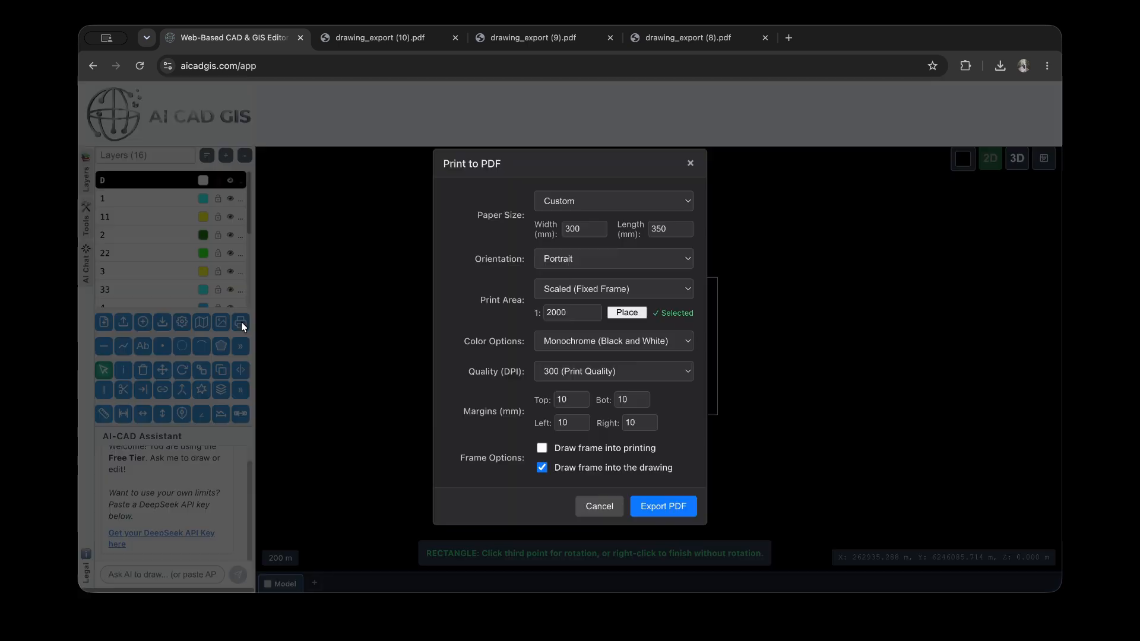
pyautogui.click(613, 296)
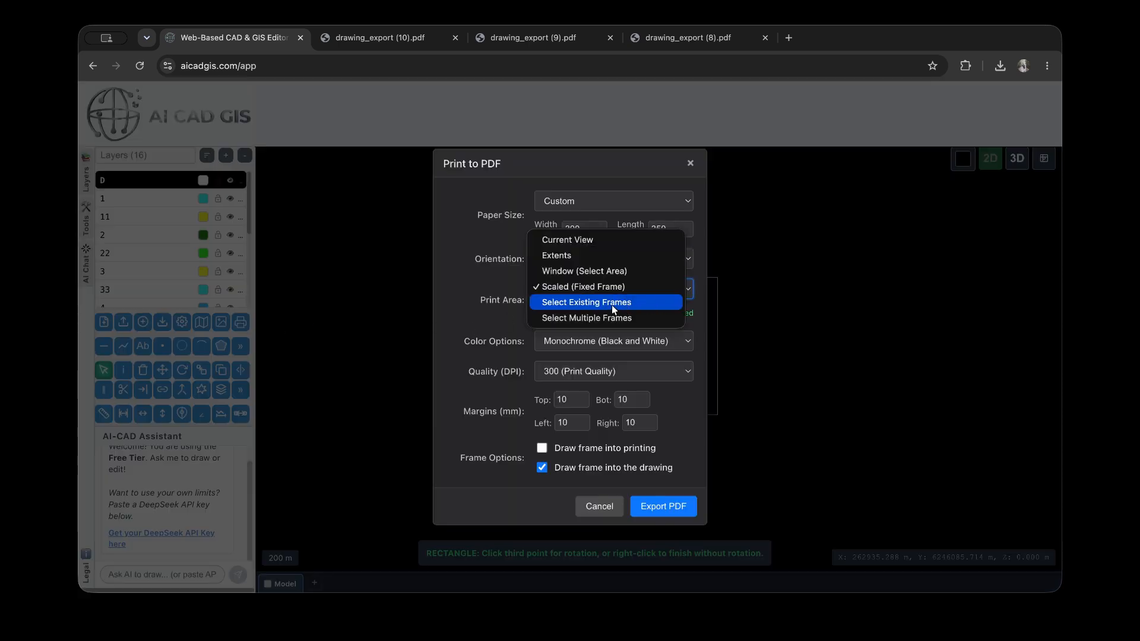
pyautogui.click(613, 304)
pyautogui.click(568, 312)
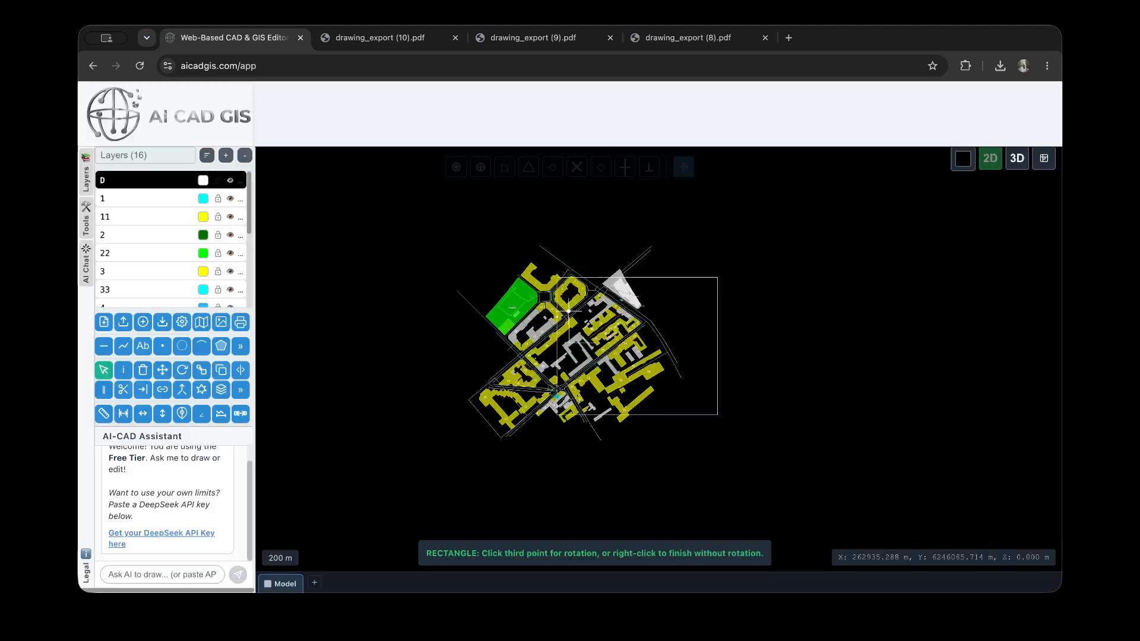
pyautogui.scroll(3, 480, 397)
pyautogui.scroll(-2, 488, 388)
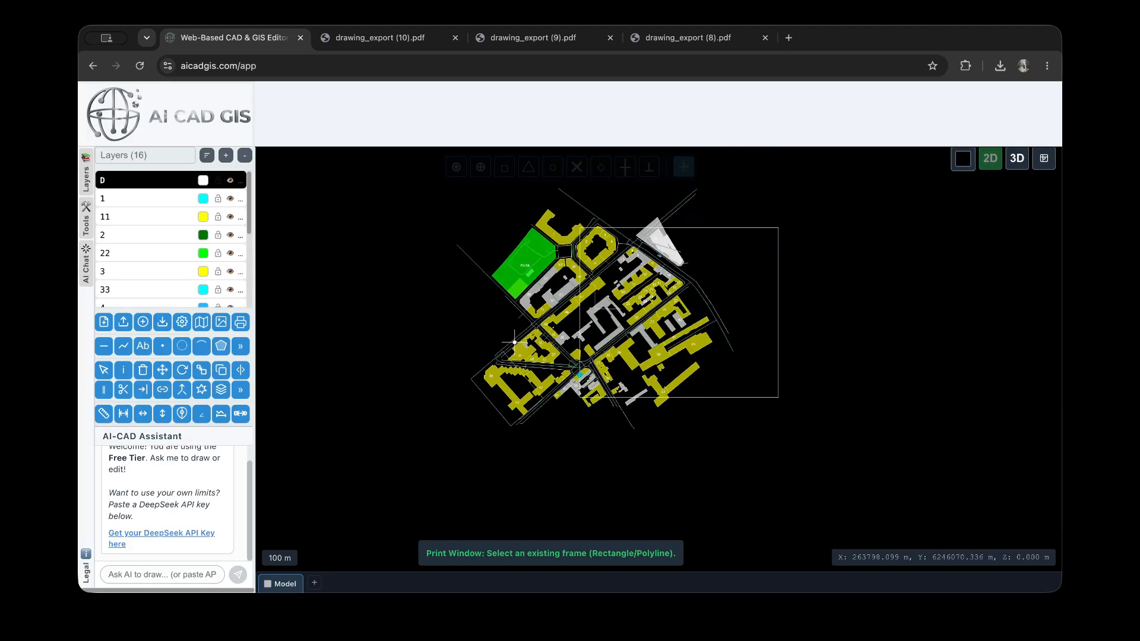
pyautogui.click(737, 232)
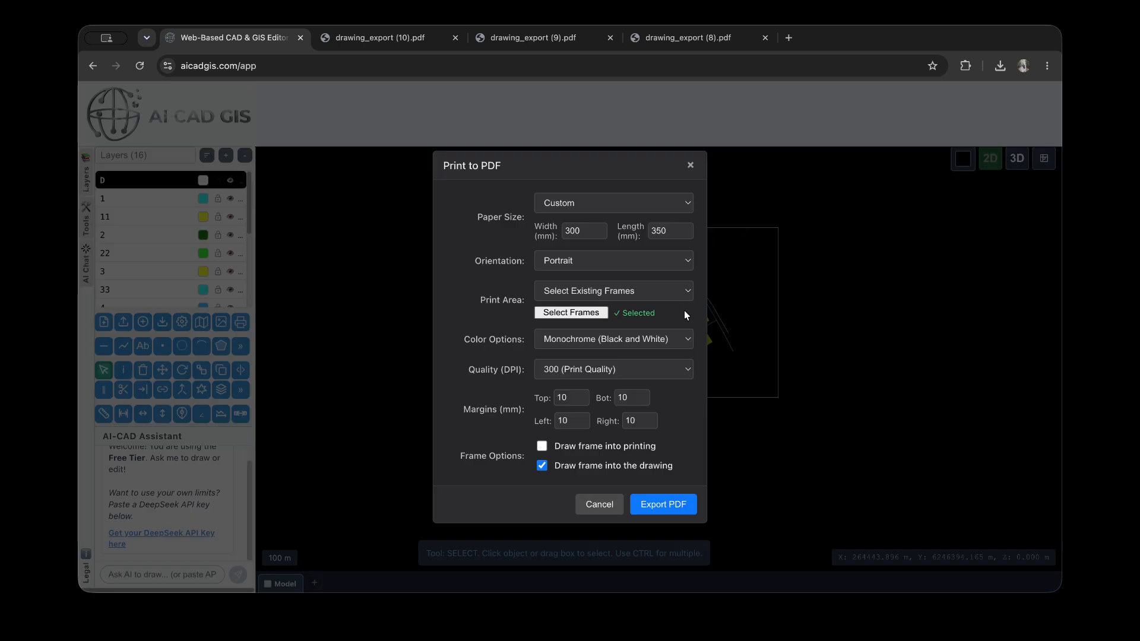
# Set the print to landscape A4 (210 x 297 mm) in Grayscale and draw the frame into the printing
pyautogui.click(613, 258)
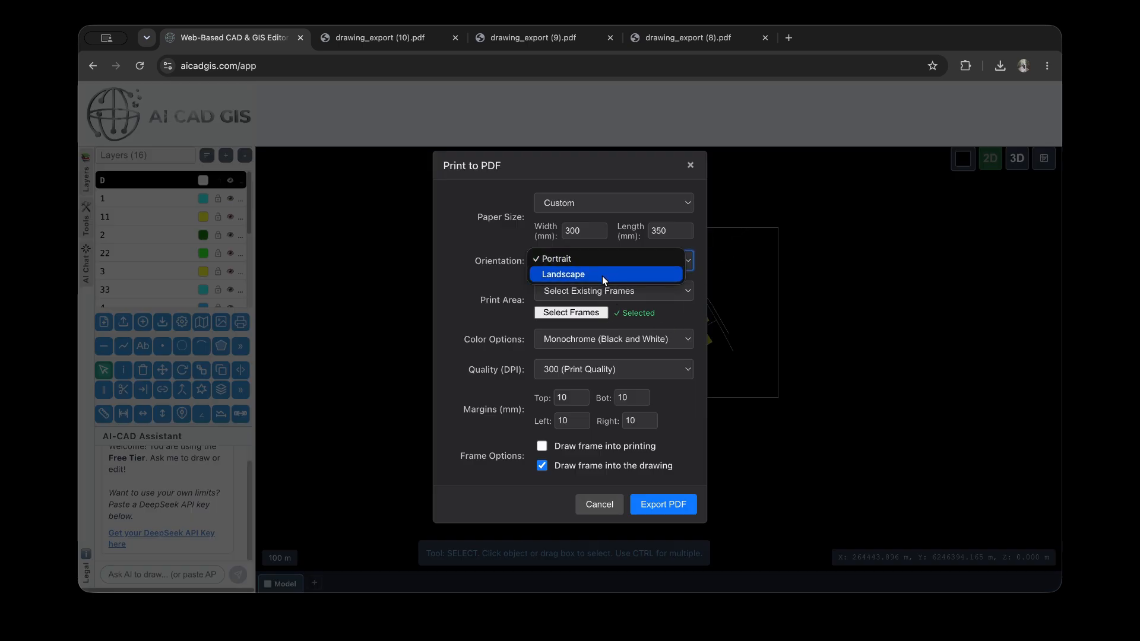
pyautogui.click(603, 276)
pyautogui.click(627, 209)
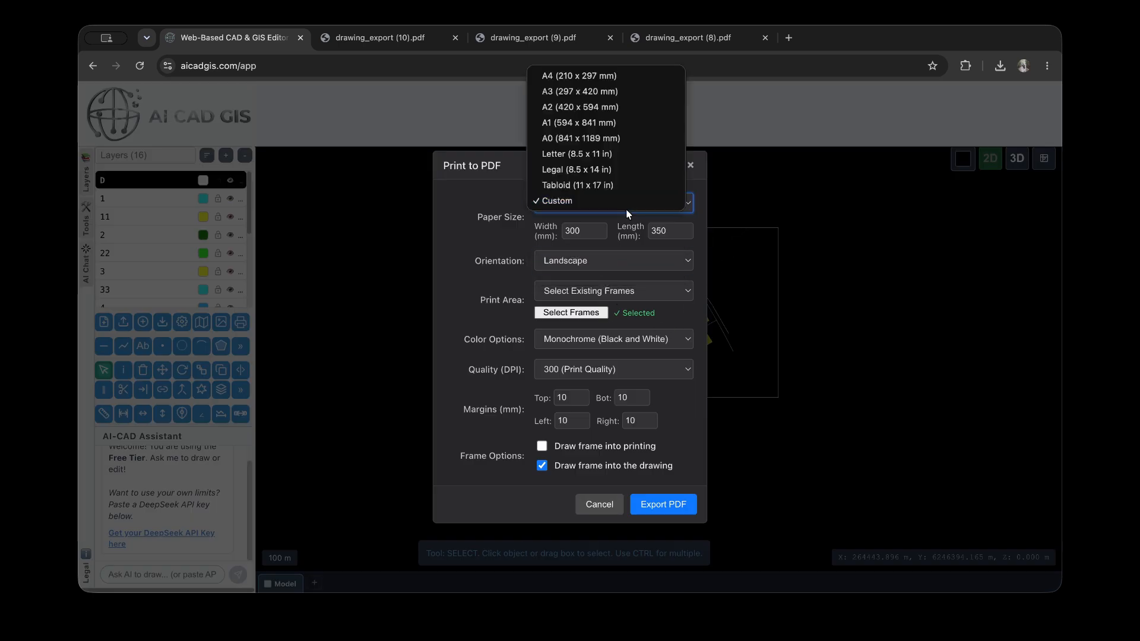
pyautogui.click(594, 75)
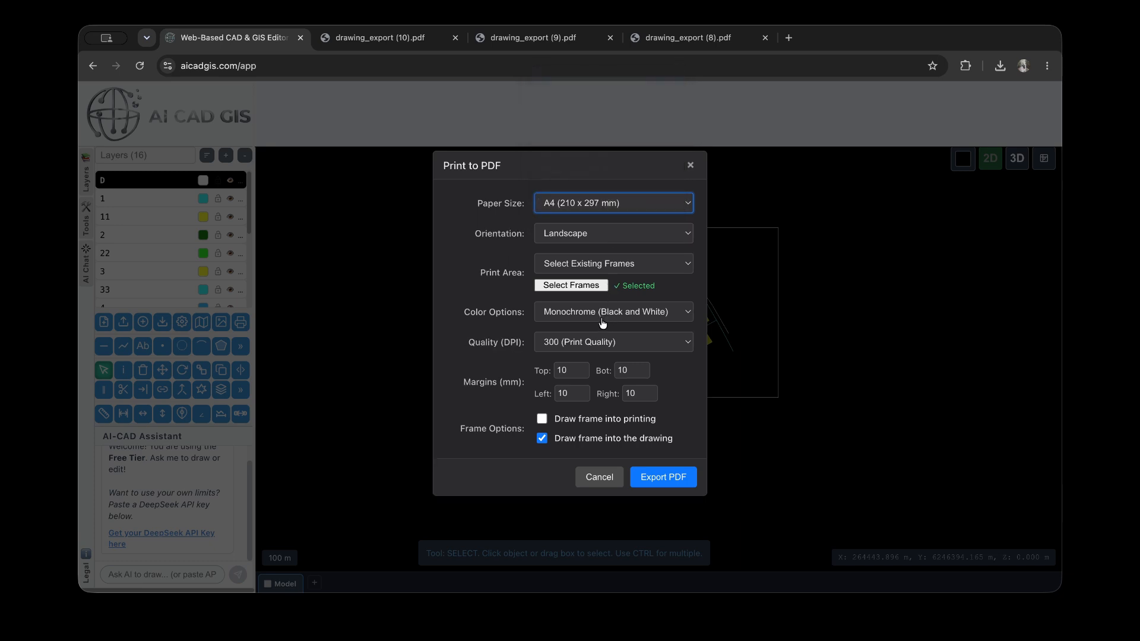
pyautogui.click(663, 313)
pyautogui.click(635, 294)
pyautogui.click(587, 419)
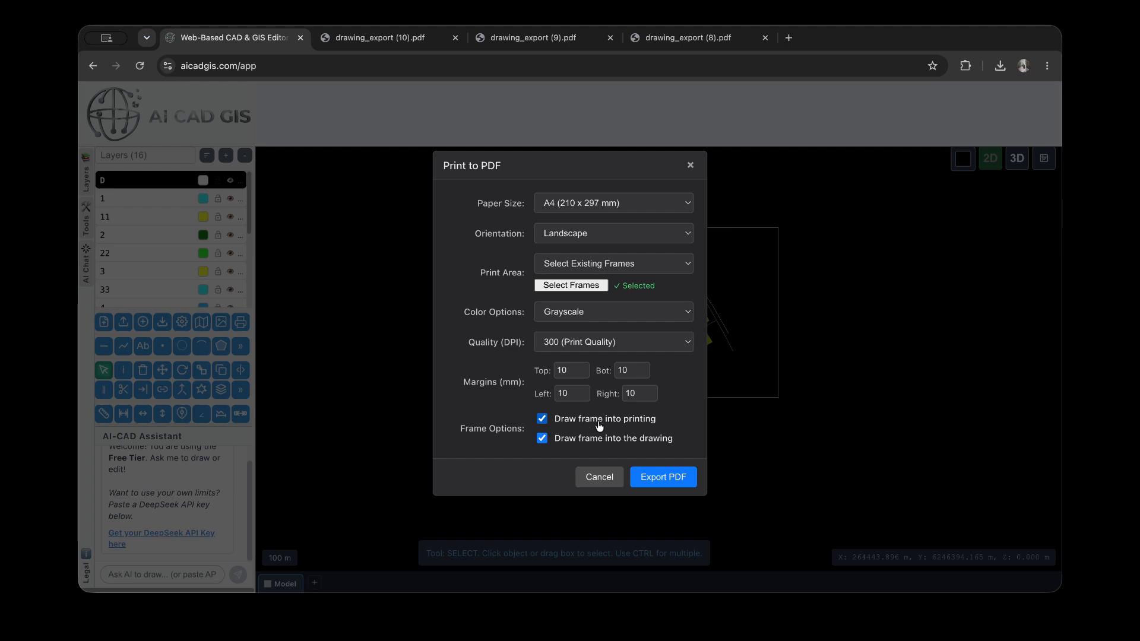
# Export the large frame's area to PDF and open drawing_export (11).pdf to review the page
pyautogui.click(662, 478)
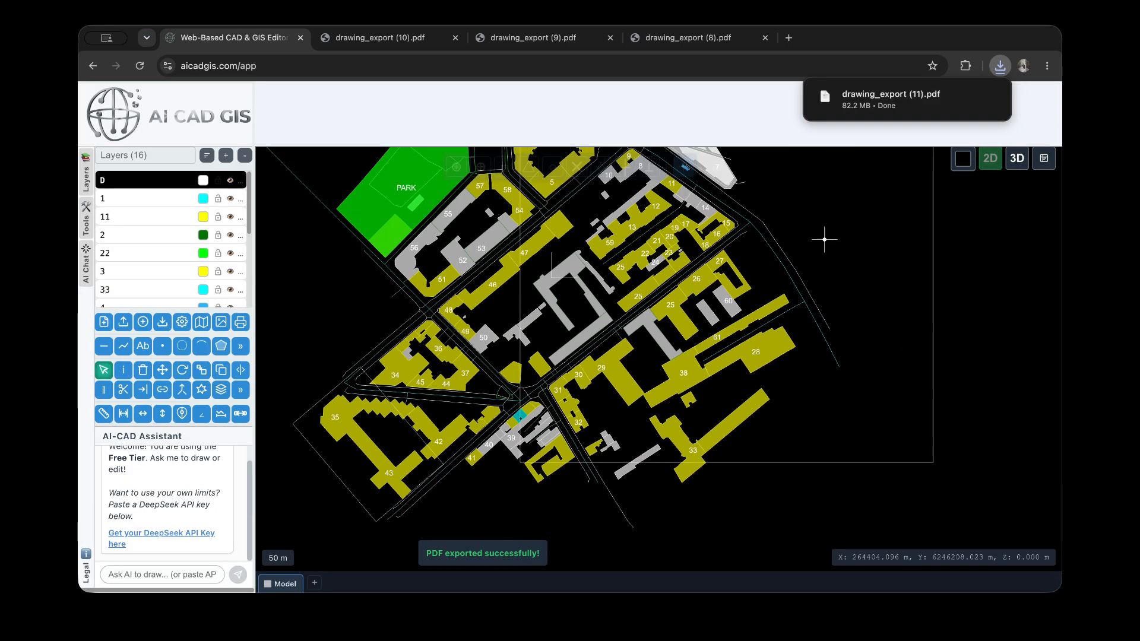
pyautogui.click(885, 101)
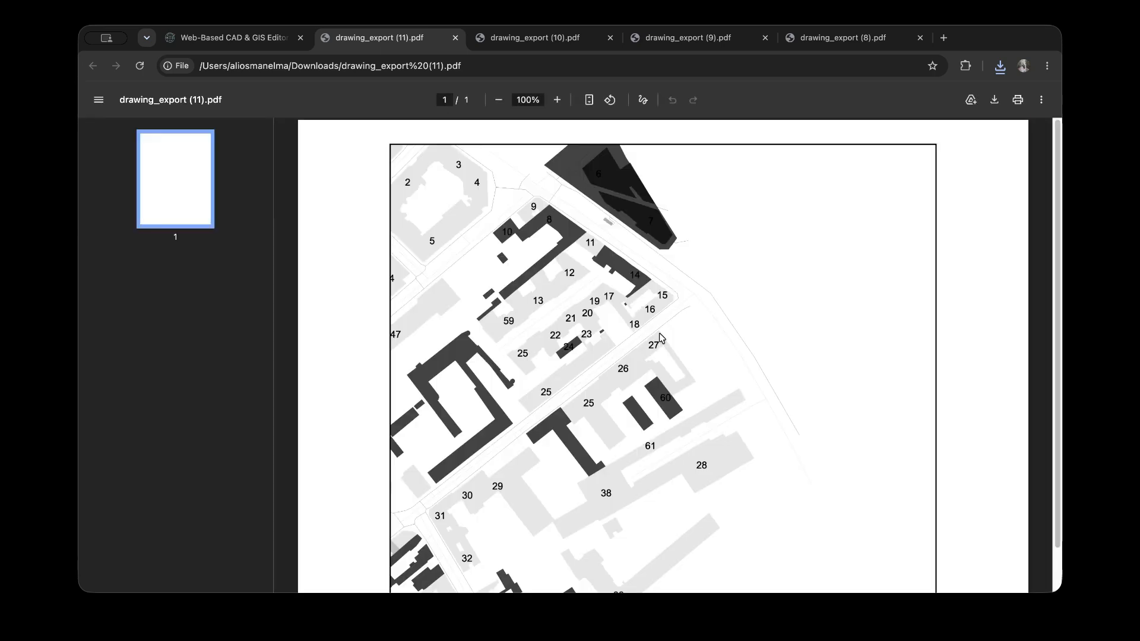
pyautogui.scroll(-2, 616, 286)
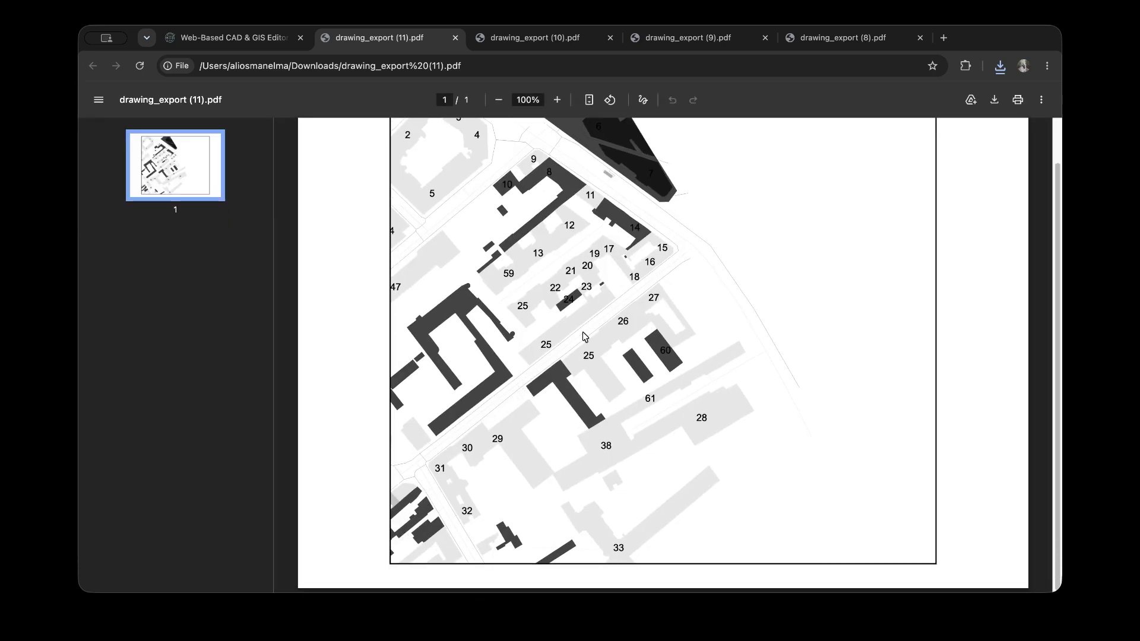
# Look over the whole page of drawing_export (11).pdf and return to the map drawing
pyautogui.scroll(2, 725, 394)
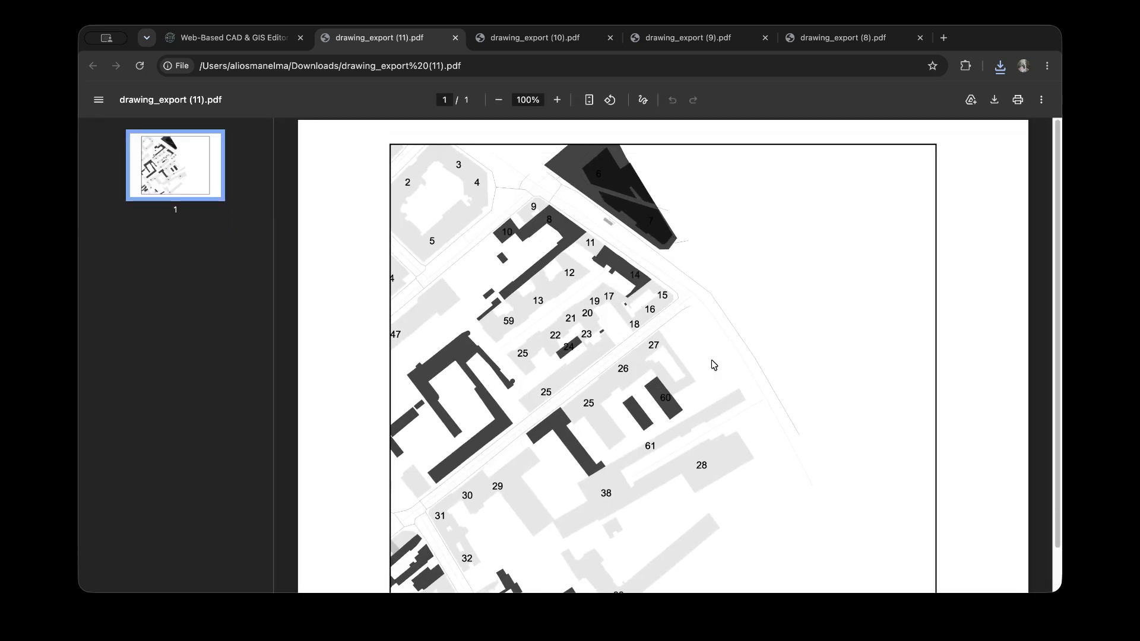
pyautogui.scroll(-2, 652, 307)
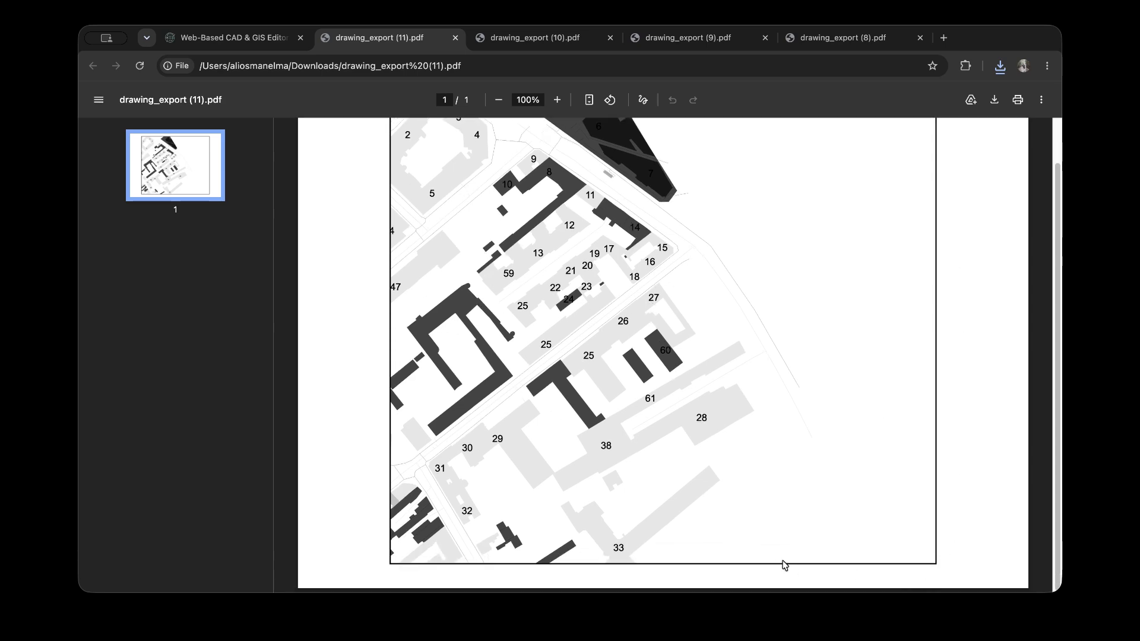
pyautogui.click(255, 39)
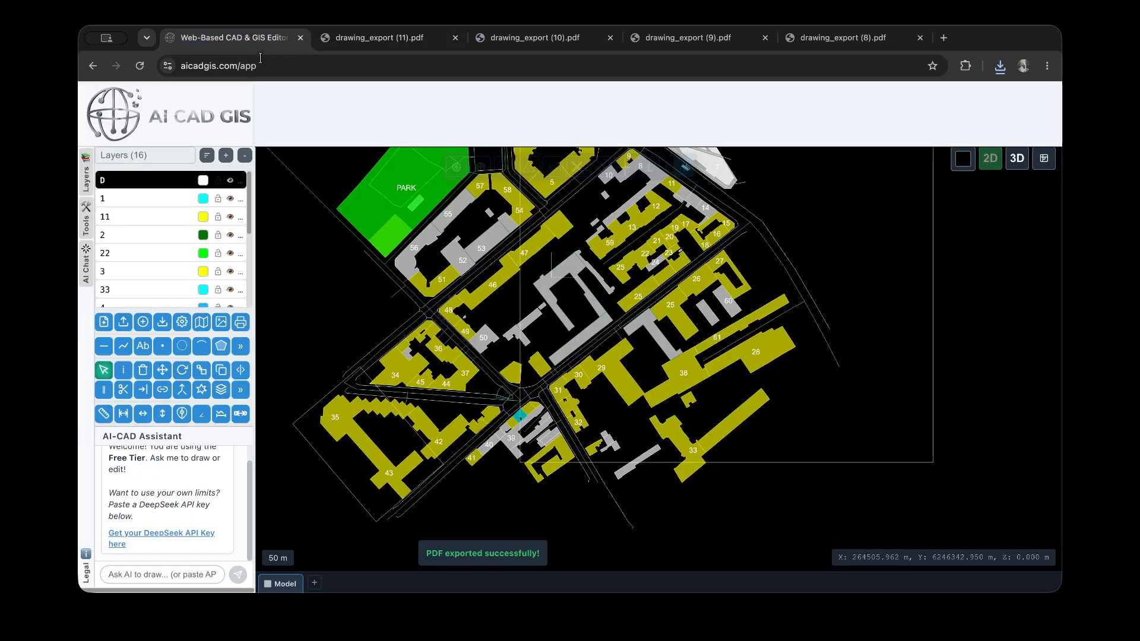
# Set the PDF print area to Select Multiple Frames and pick the rotated southwest frame and the large east frame
pyautogui.click(241, 322)
pyautogui.click(647, 279)
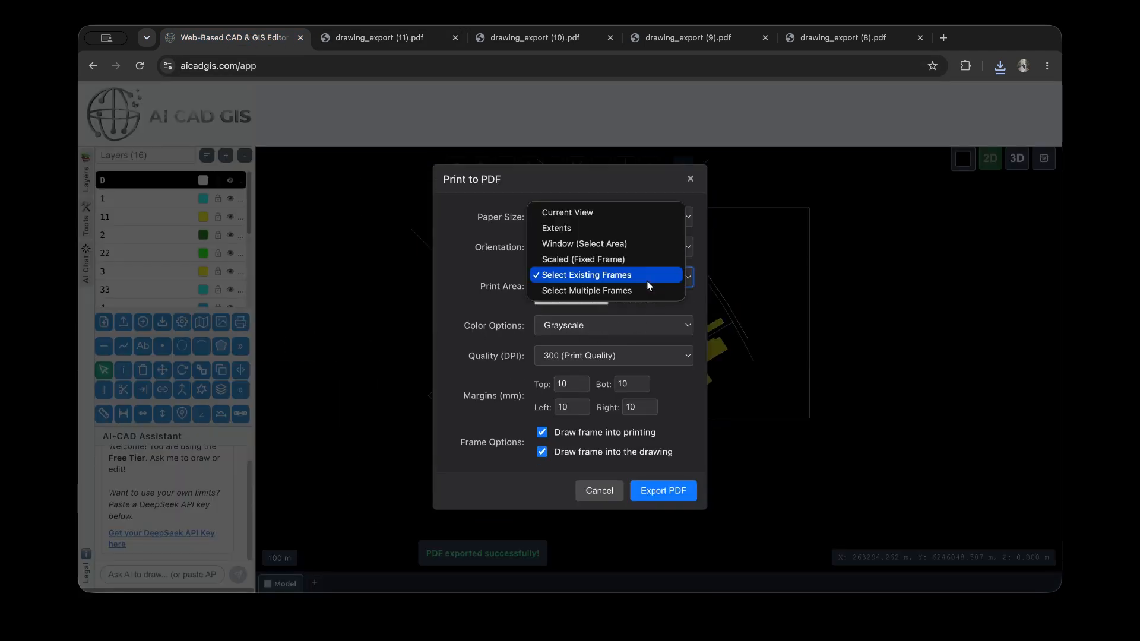
pyautogui.click(644, 294)
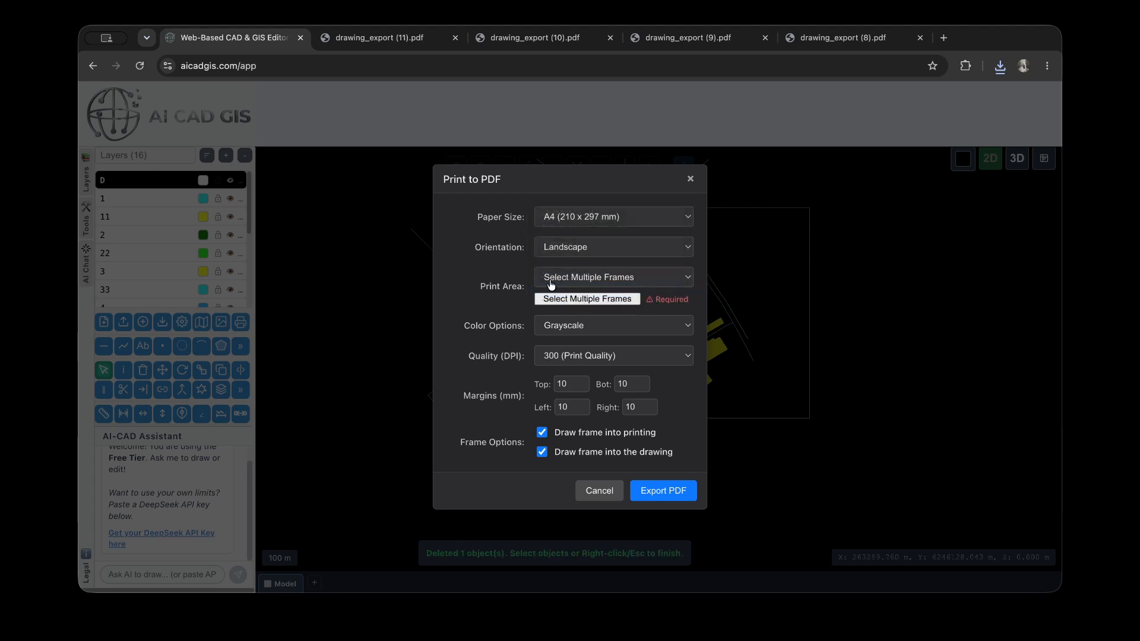
pyautogui.click(588, 298)
pyautogui.scroll(5, 449, 445)
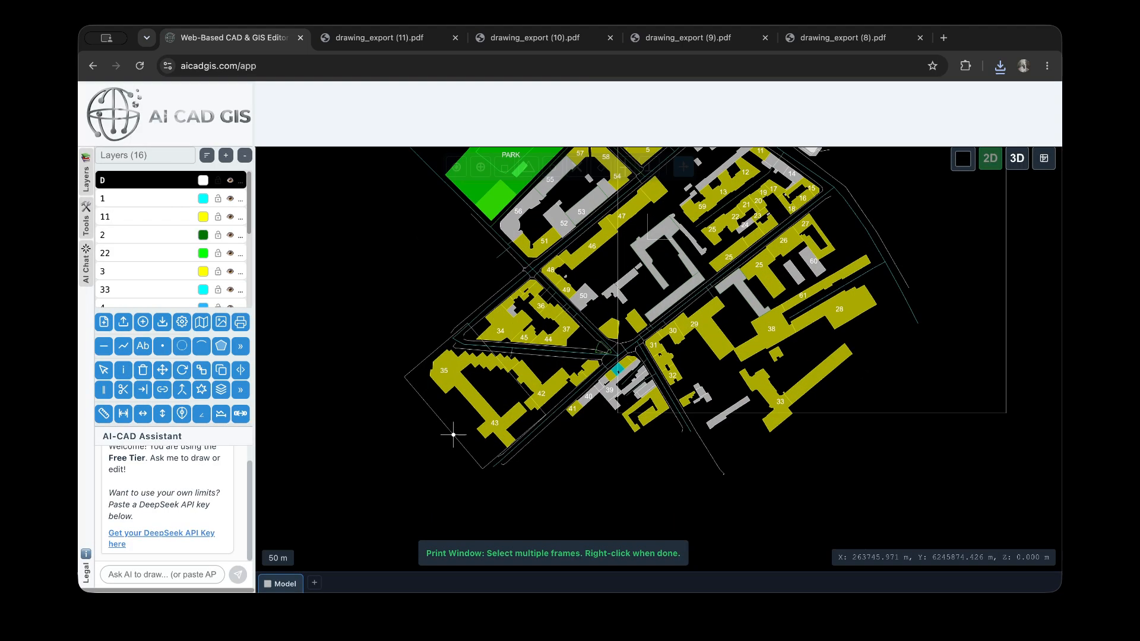
pyautogui.click(444, 444)
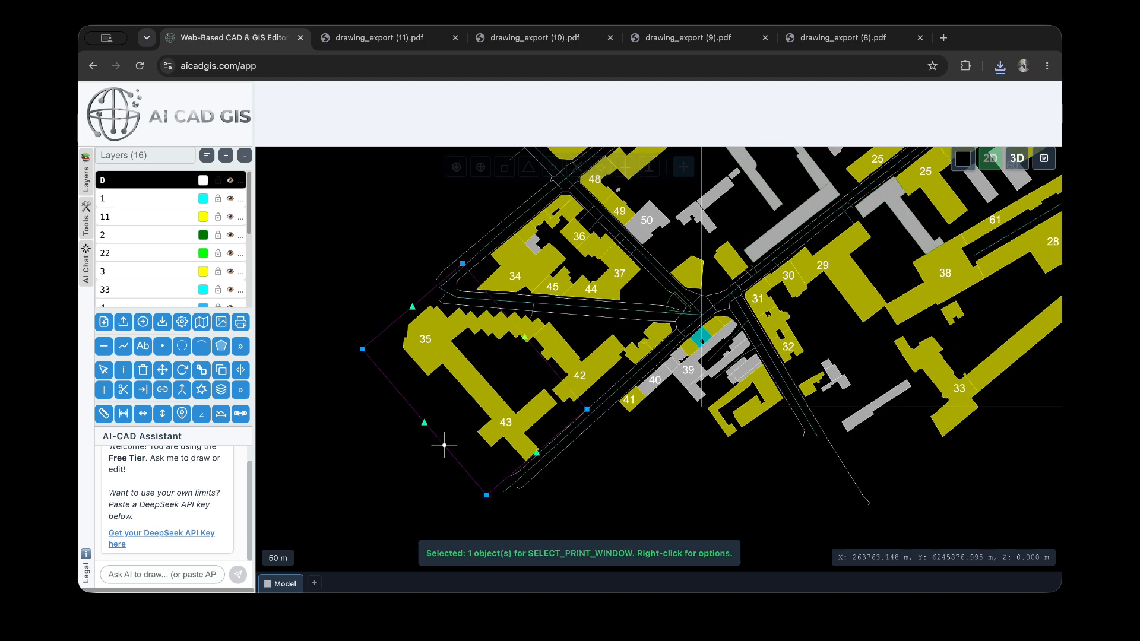
pyautogui.scroll(-5, 482, 424)
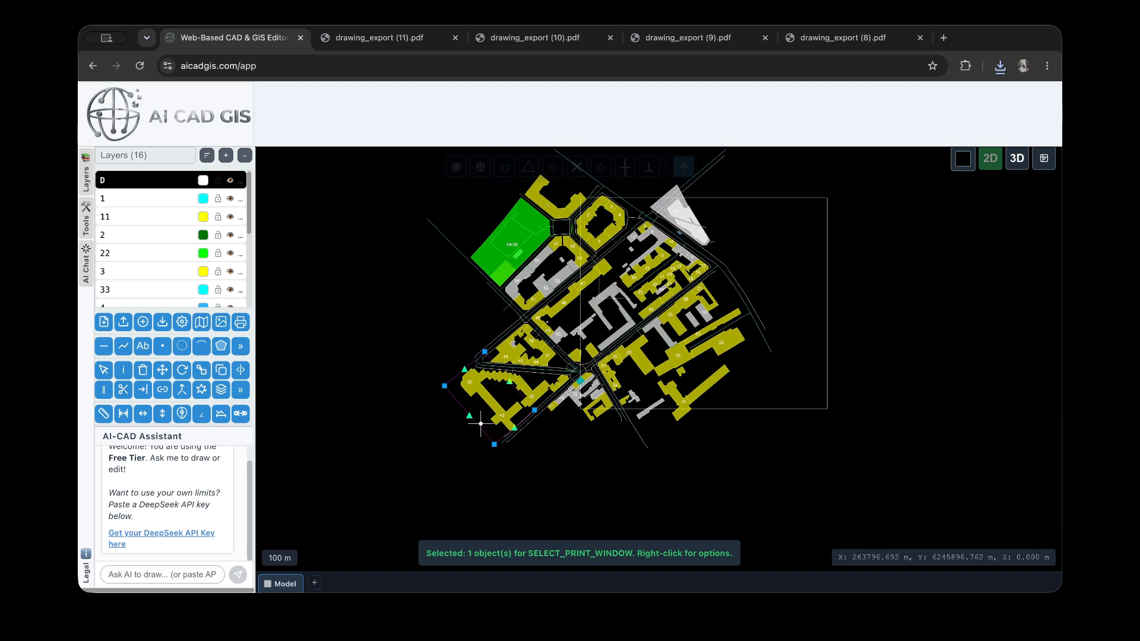
pyautogui.click(721, 409)
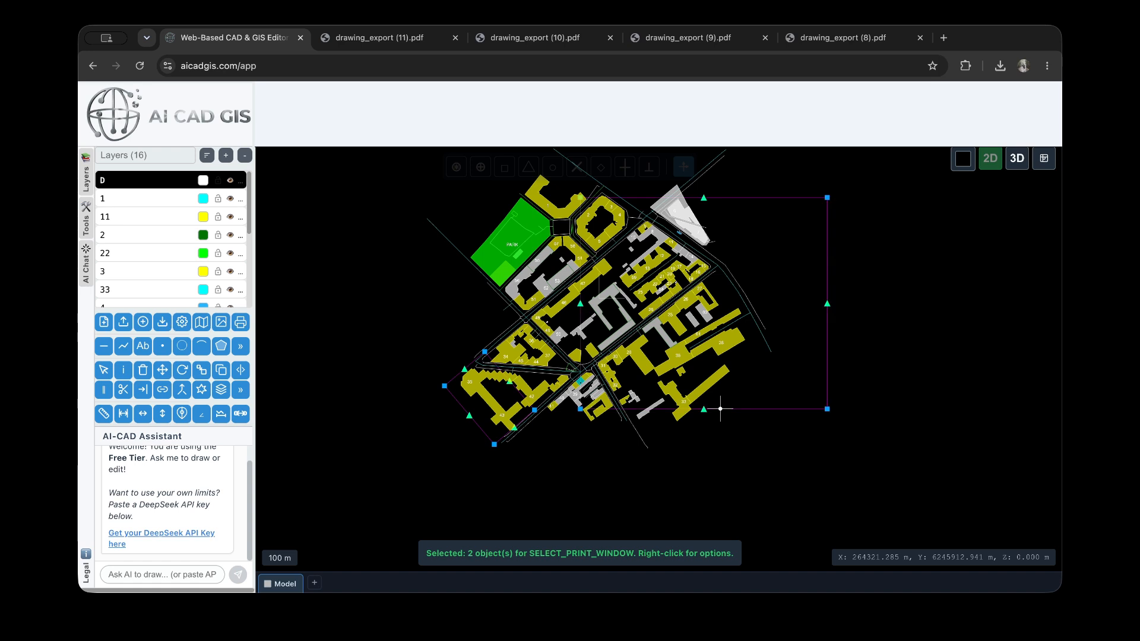
pyautogui.rightClick(574, 461)
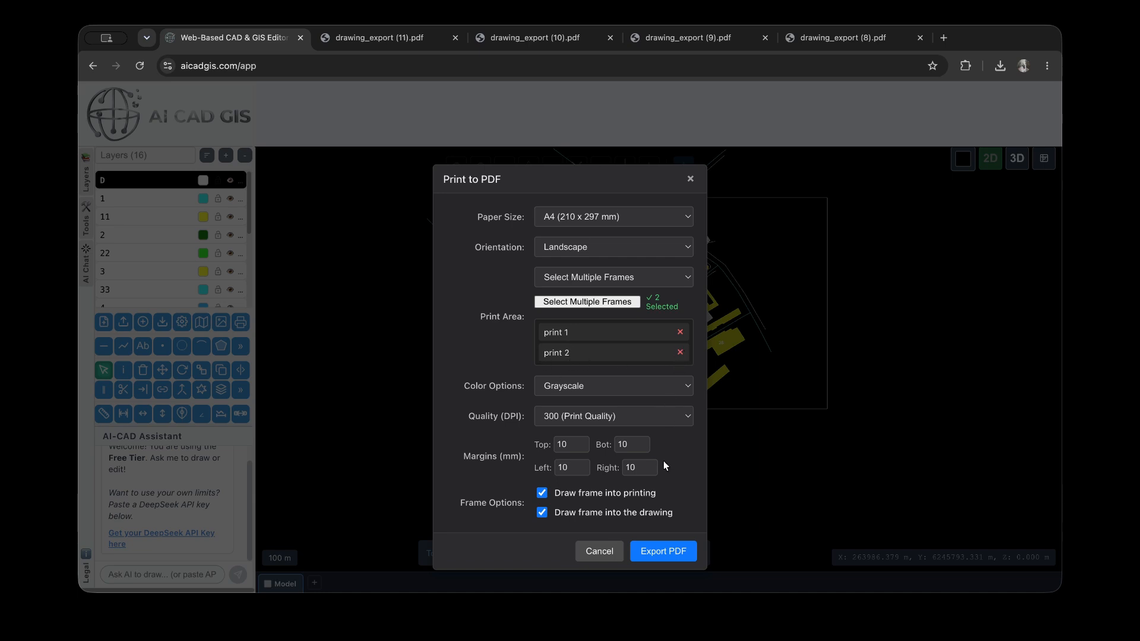
# Export both selected frames to PDF in Color, with drawing the frame into the drawing turned off
pyautogui.click(587, 387)
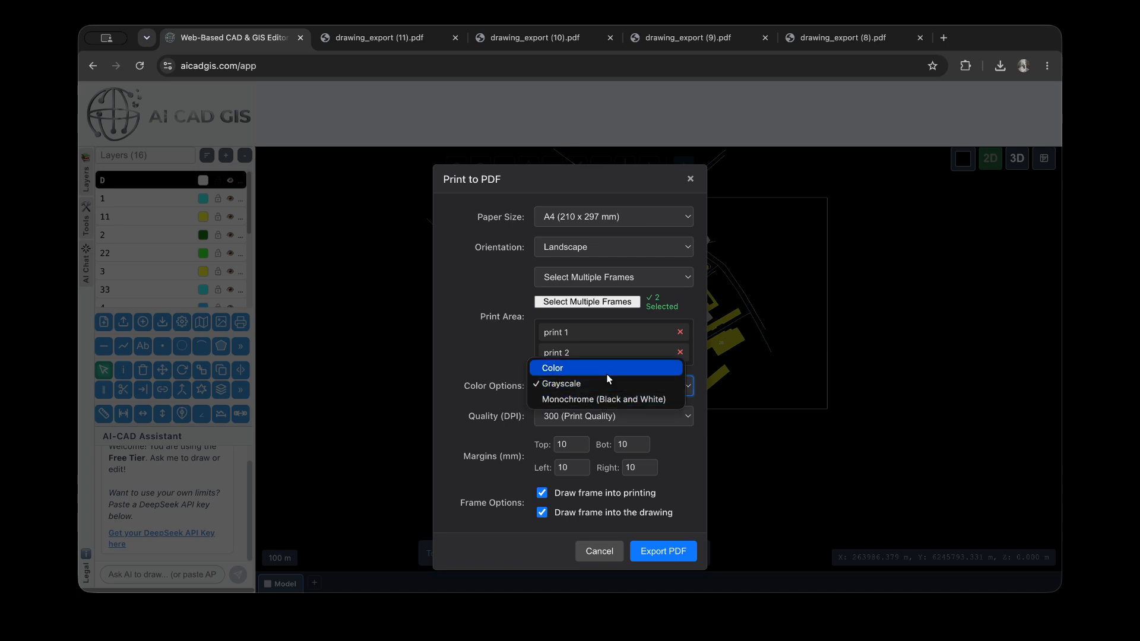
pyautogui.click(607, 375)
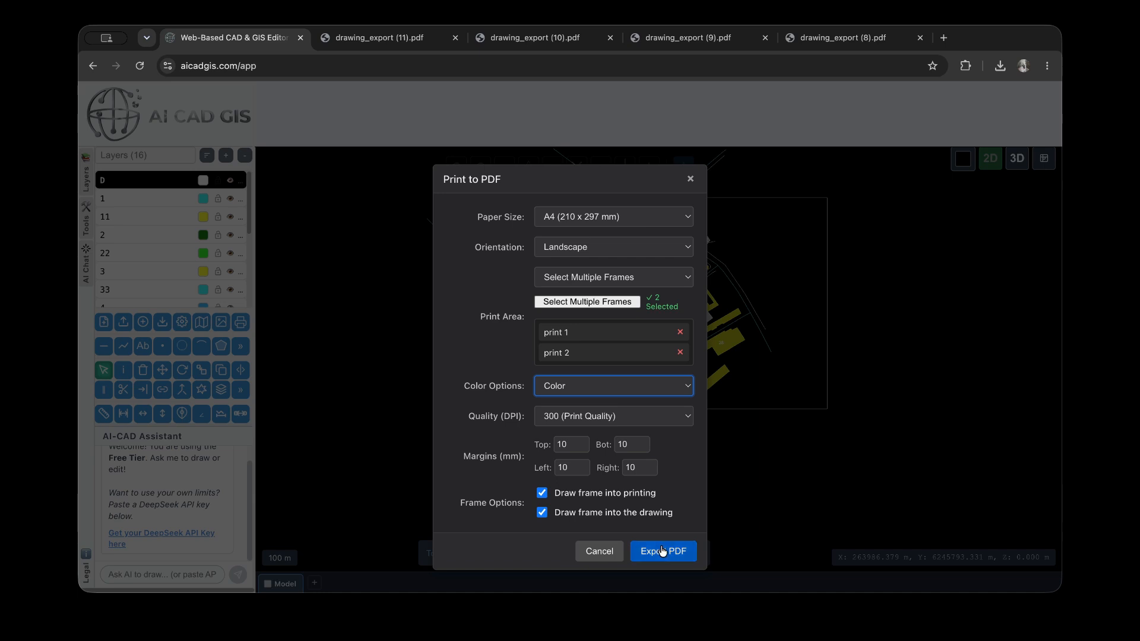
pyautogui.click(576, 513)
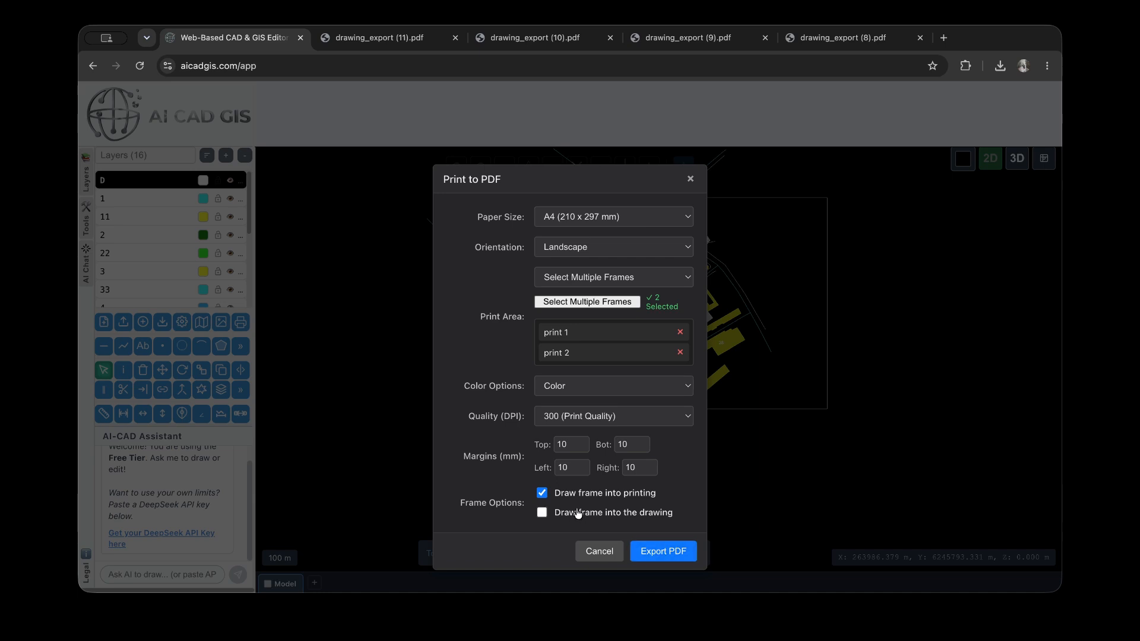
pyautogui.click(665, 553)
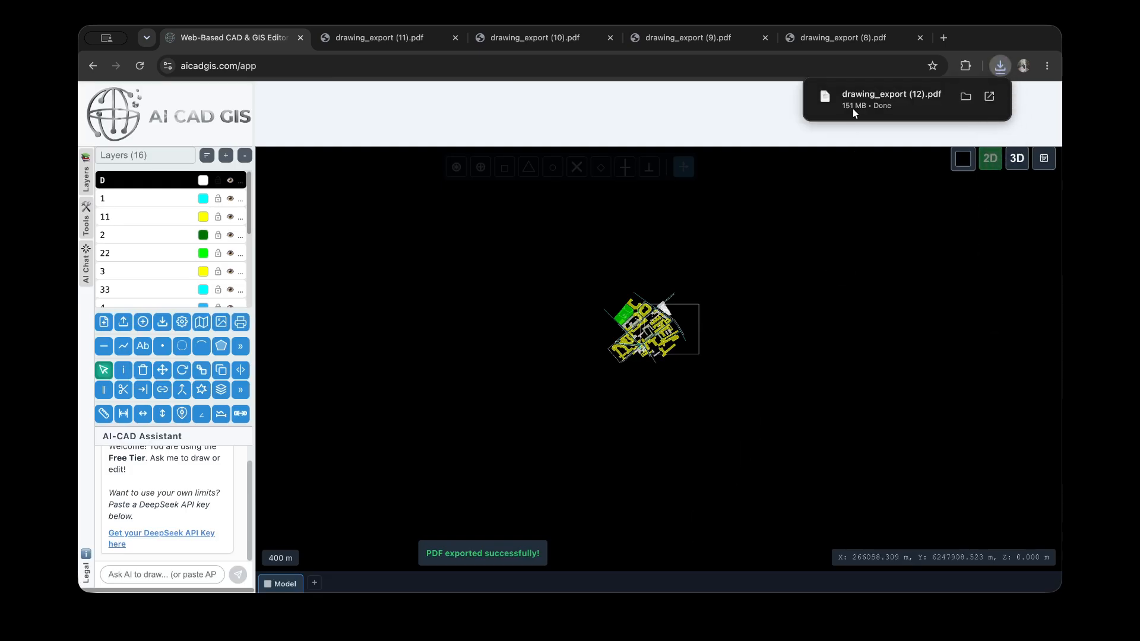
# Open drawing_export (12).pdf to review both pages, and close the exported PDF files
pyautogui.click(854, 112)
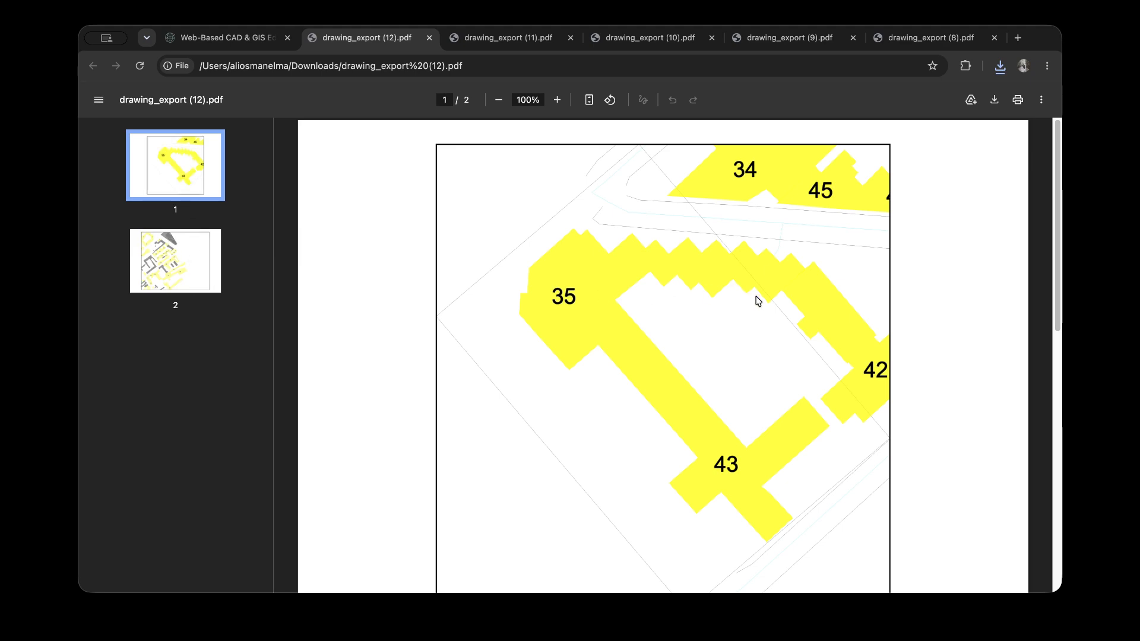
pyautogui.scroll(-15, 758, 301)
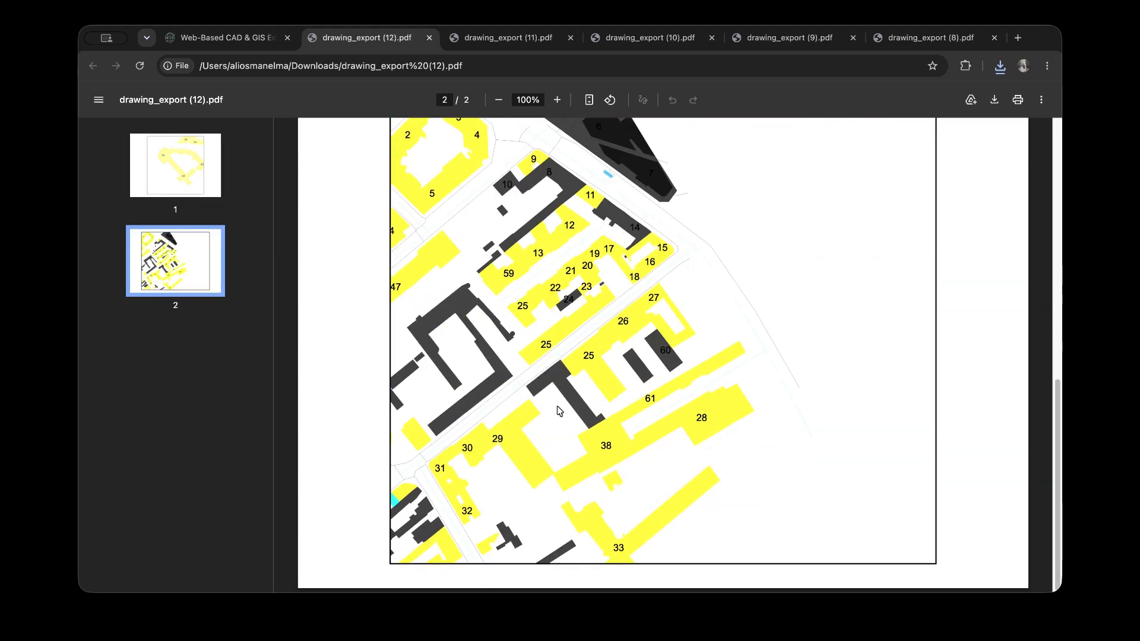
pyautogui.scroll(15, 569, 432)
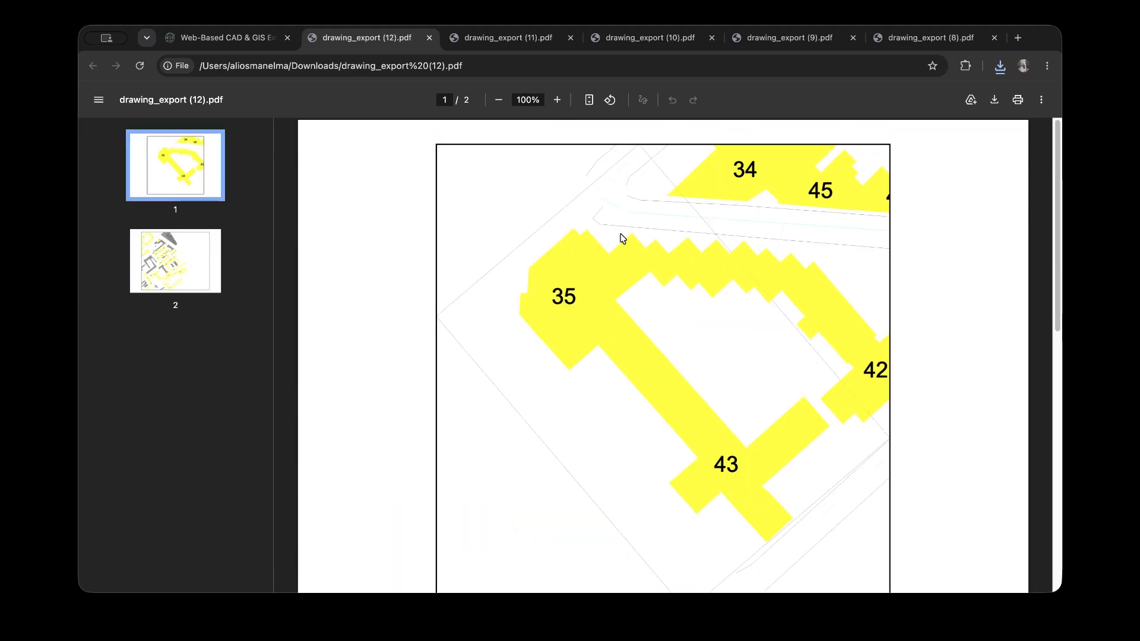
pyautogui.scroll(-15, 630, 360)
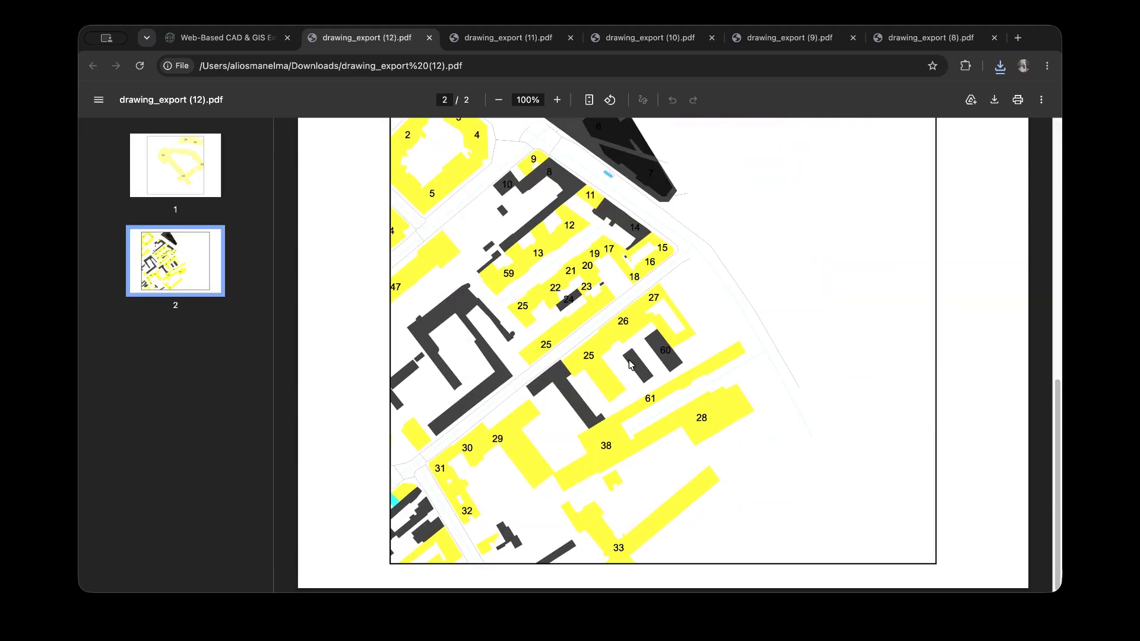
pyautogui.scroll(5, 630, 364)
pyautogui.click(430, 38)
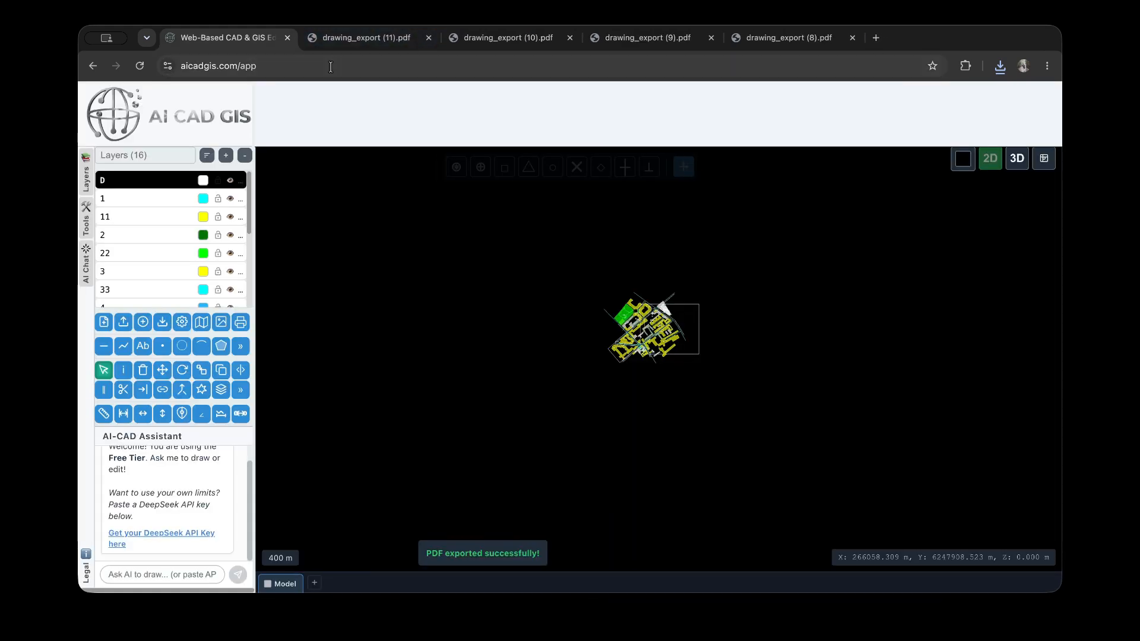
pyautogui.click(429, 37)
pyautogui.click(428, 37)
pyautogui.click(428, 37)
pyautogui.click(428, 37)
# Switch the map to 3D and orbit it into a low, tilted perspective view
pyautogui.scroll(5, 663, 333)
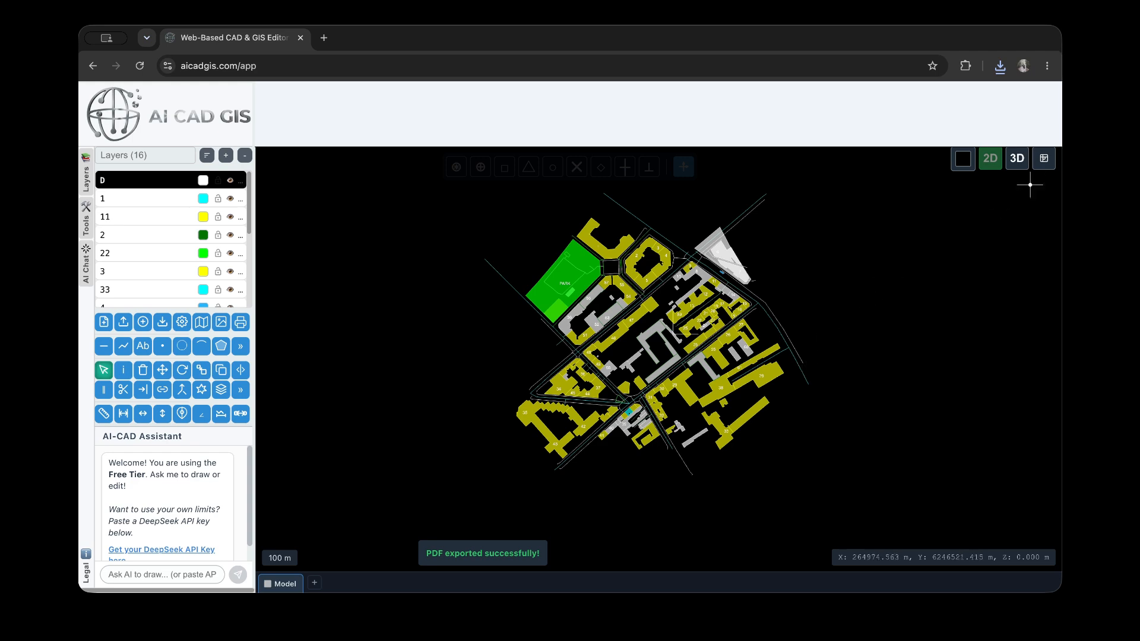
pyautogui.click(1017, 158)
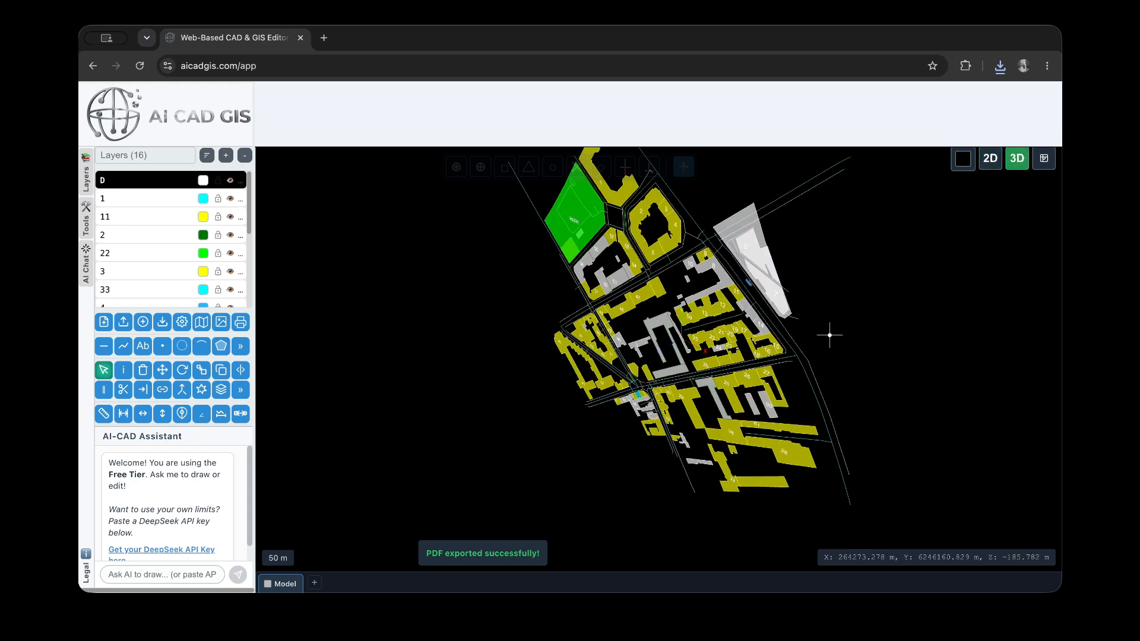
pyautogui.scroll(-5, 835, 332)
pyautogui.moveTo(804, 302); pyautogui.dragTo(873, 192)
pyautogui.scroll(5, 847, 354)
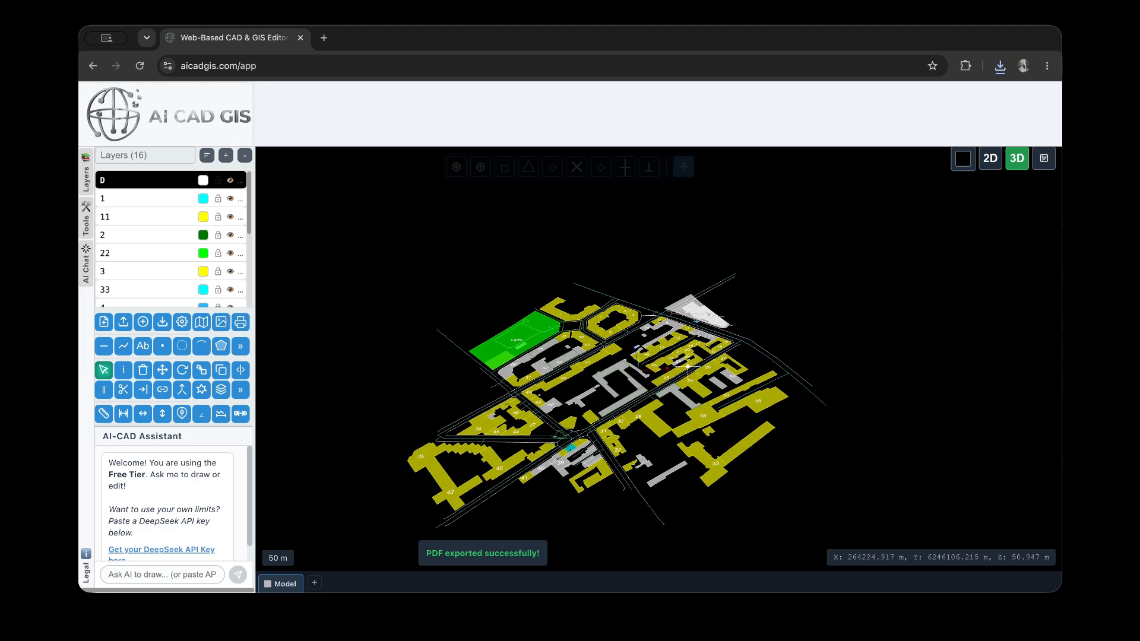
# Export the tilted 3D map to PDF on landscape A4 (210 x 297 mm) with Current View as the print area
pyautogui.click(240, 322)
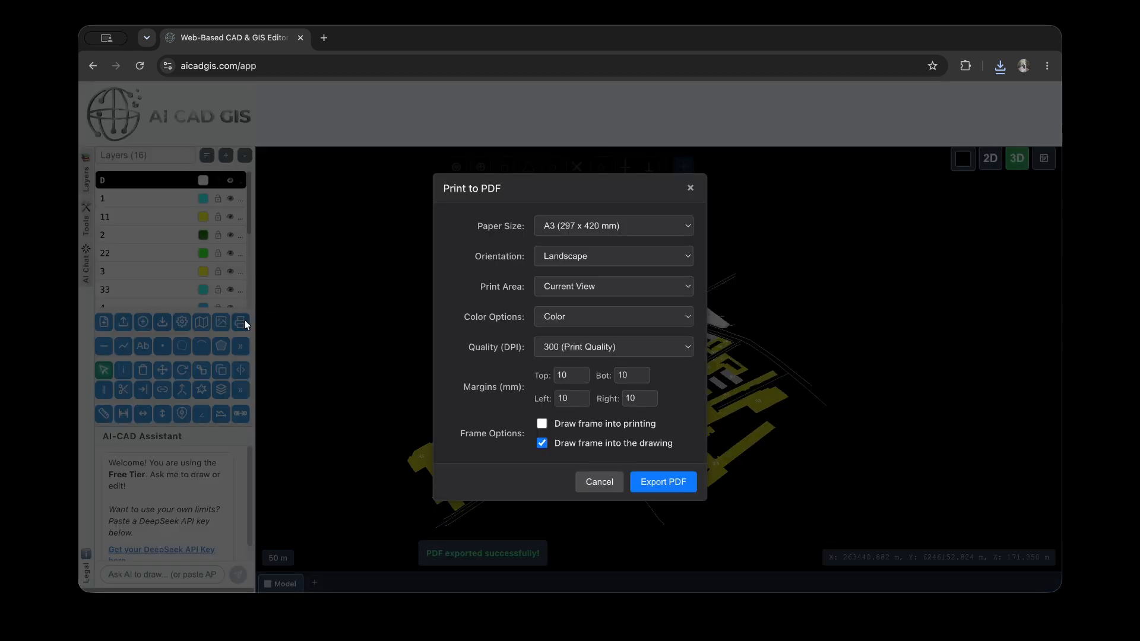
pyautogui.click(642, 229)
pyautogui.click(644, 212)
pyautogui.click(607, 257)
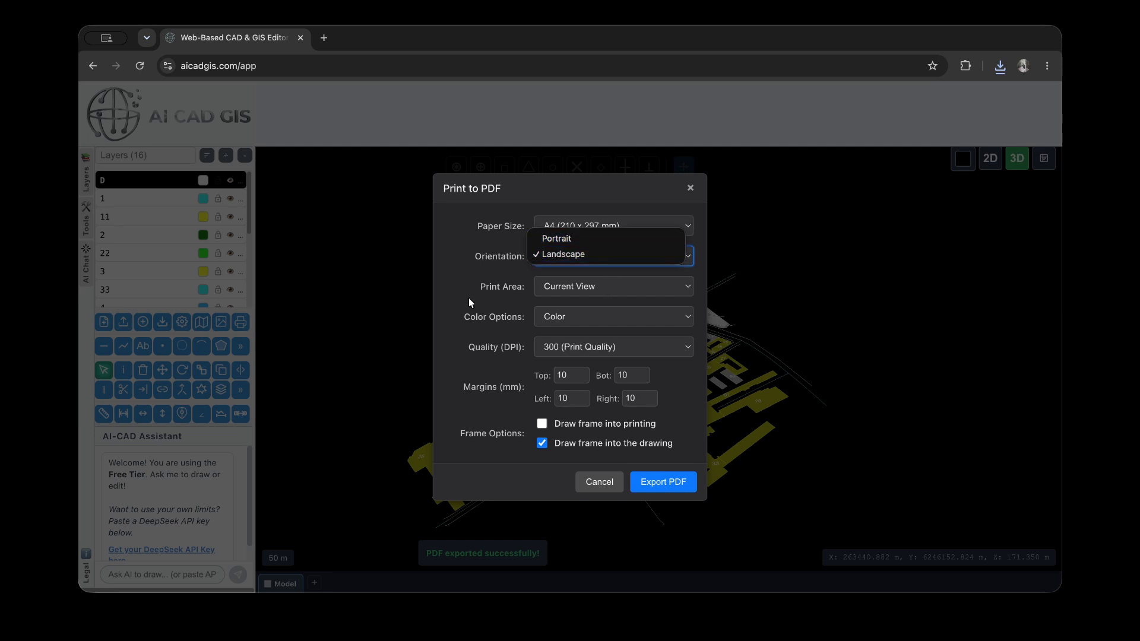
pyautogui.click(525, 301)
pyautogui.click(601, 289)
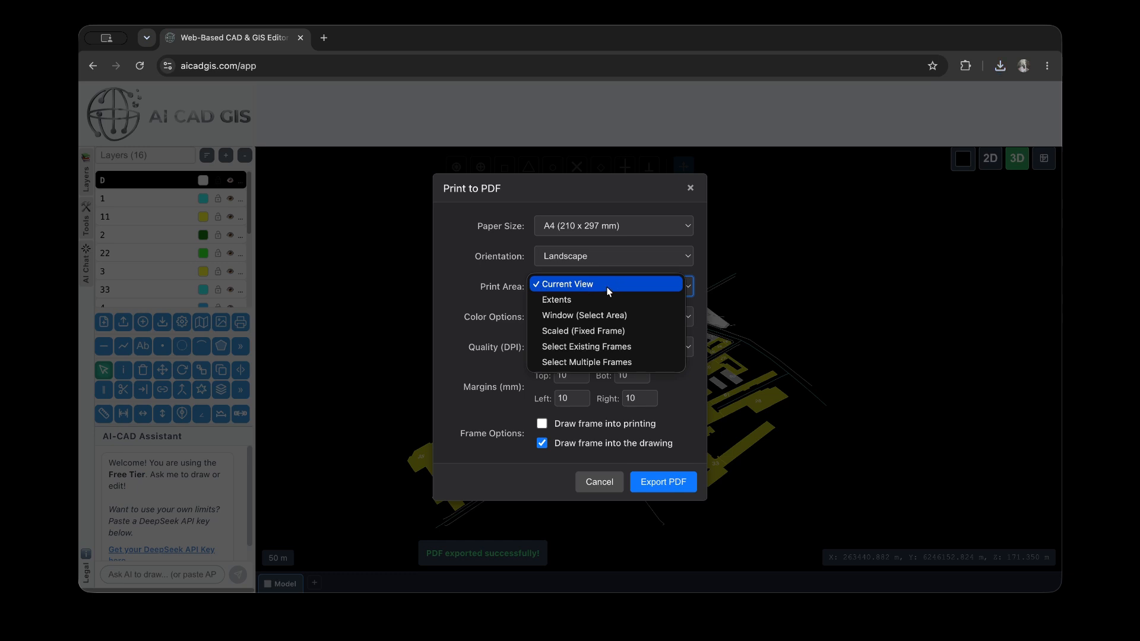
pyautogui.click(607, 286)
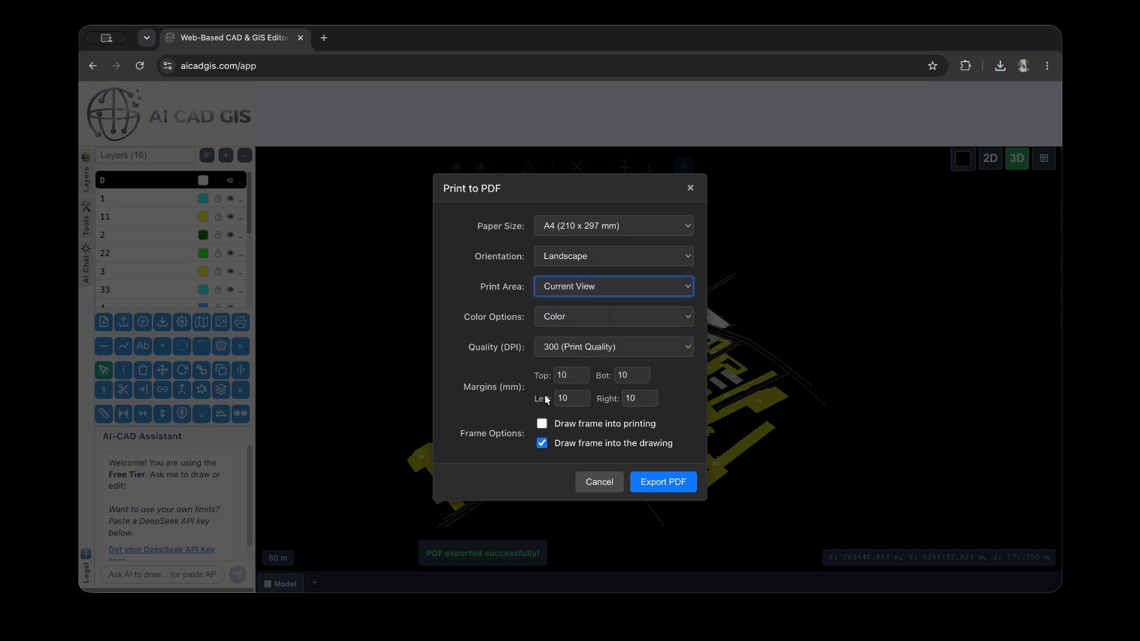
pyautogui.click(663, 484)
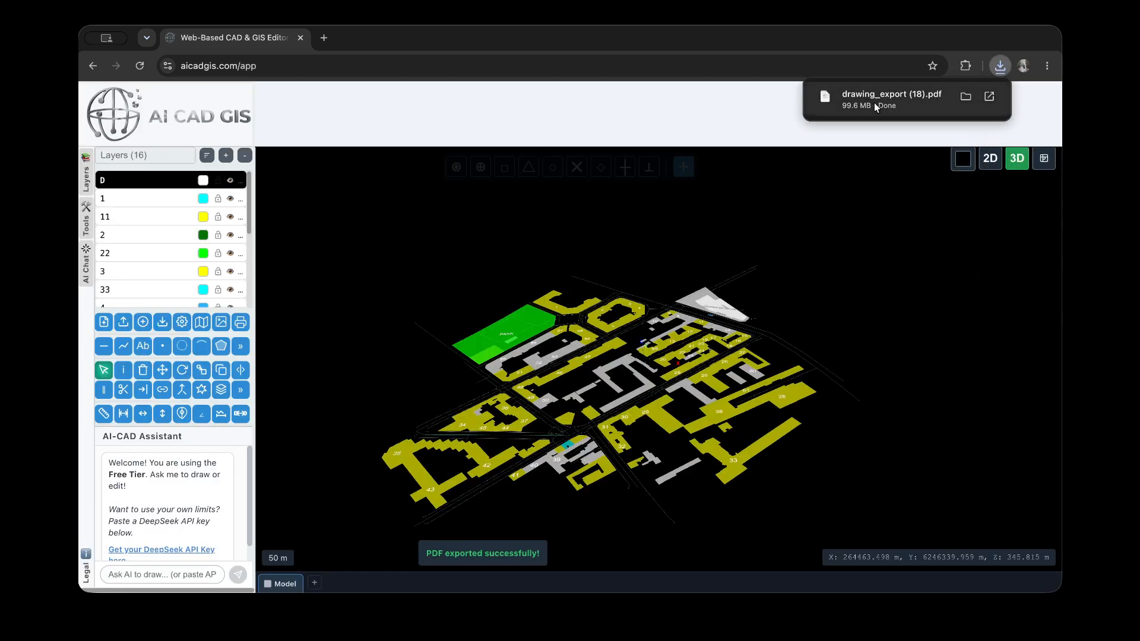
# Open drawing_export (18).pdf and review the 3D map page at 80% zoom
pyautogui.click(874, 105)
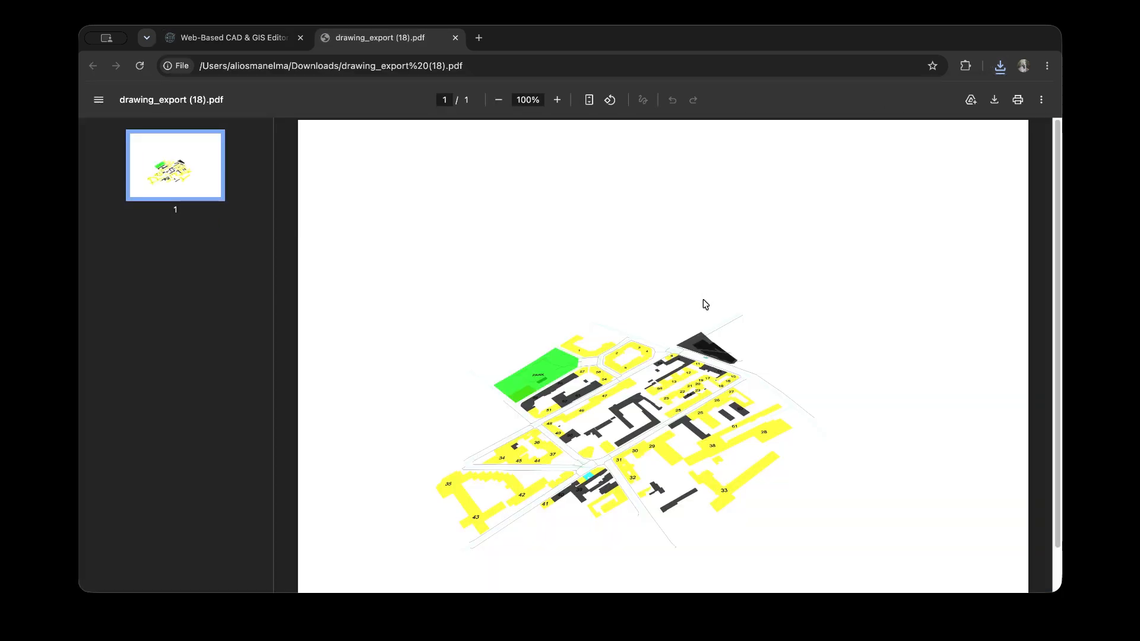
pyautogui.scroll(-2, 668, 432)
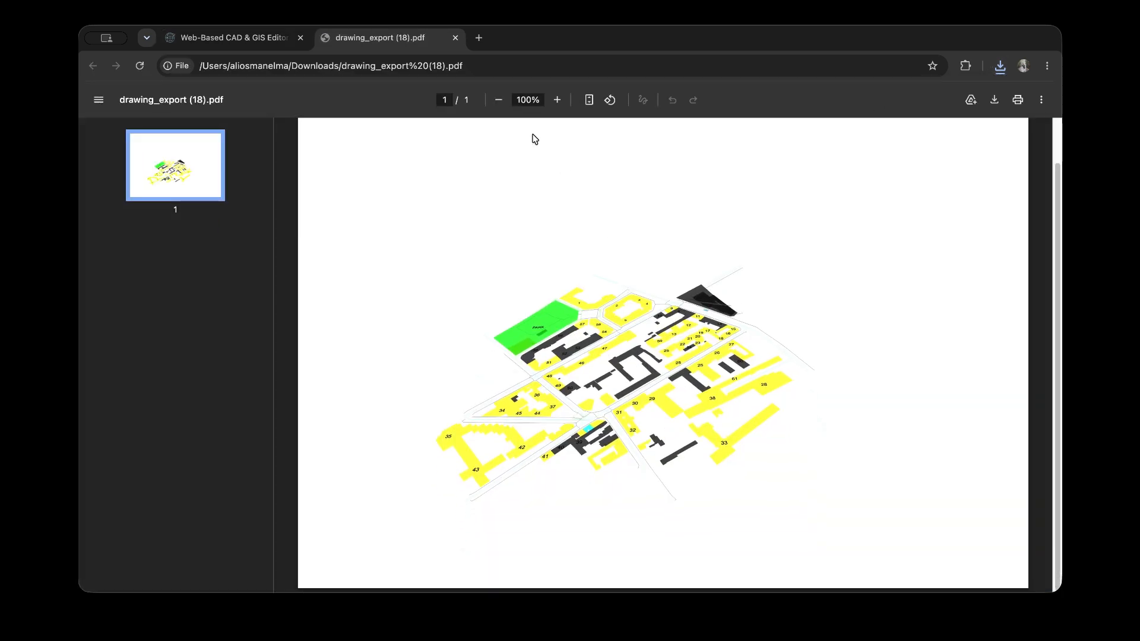
pyautogui.click(499, 100)
pyautogui.click(499, 100)
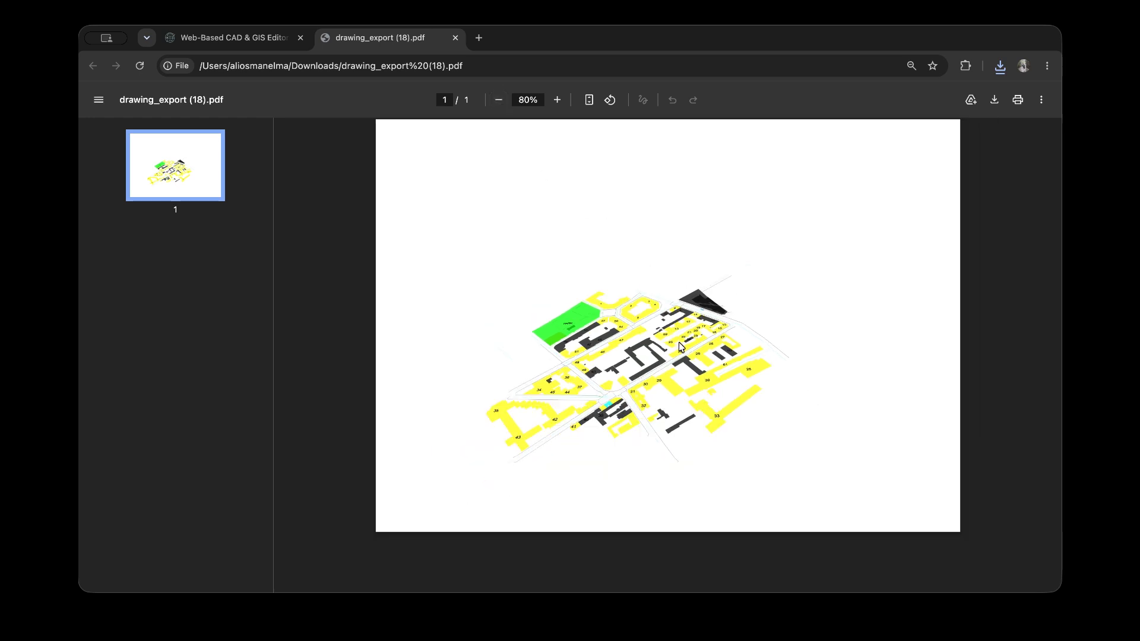